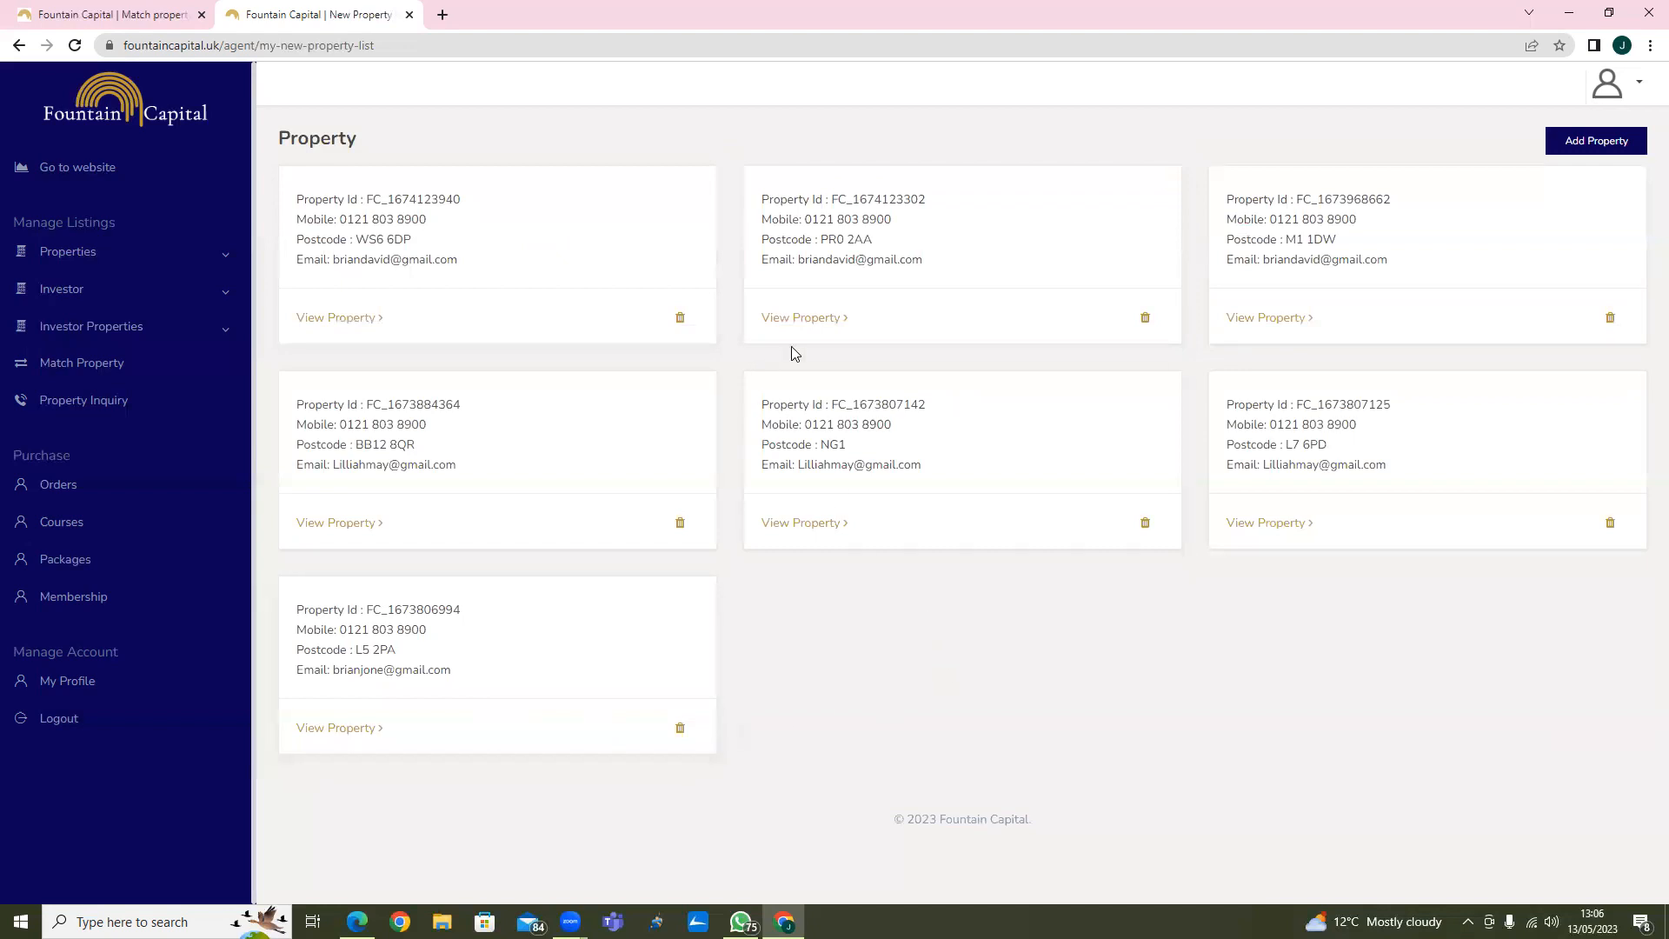
click(829, 319)
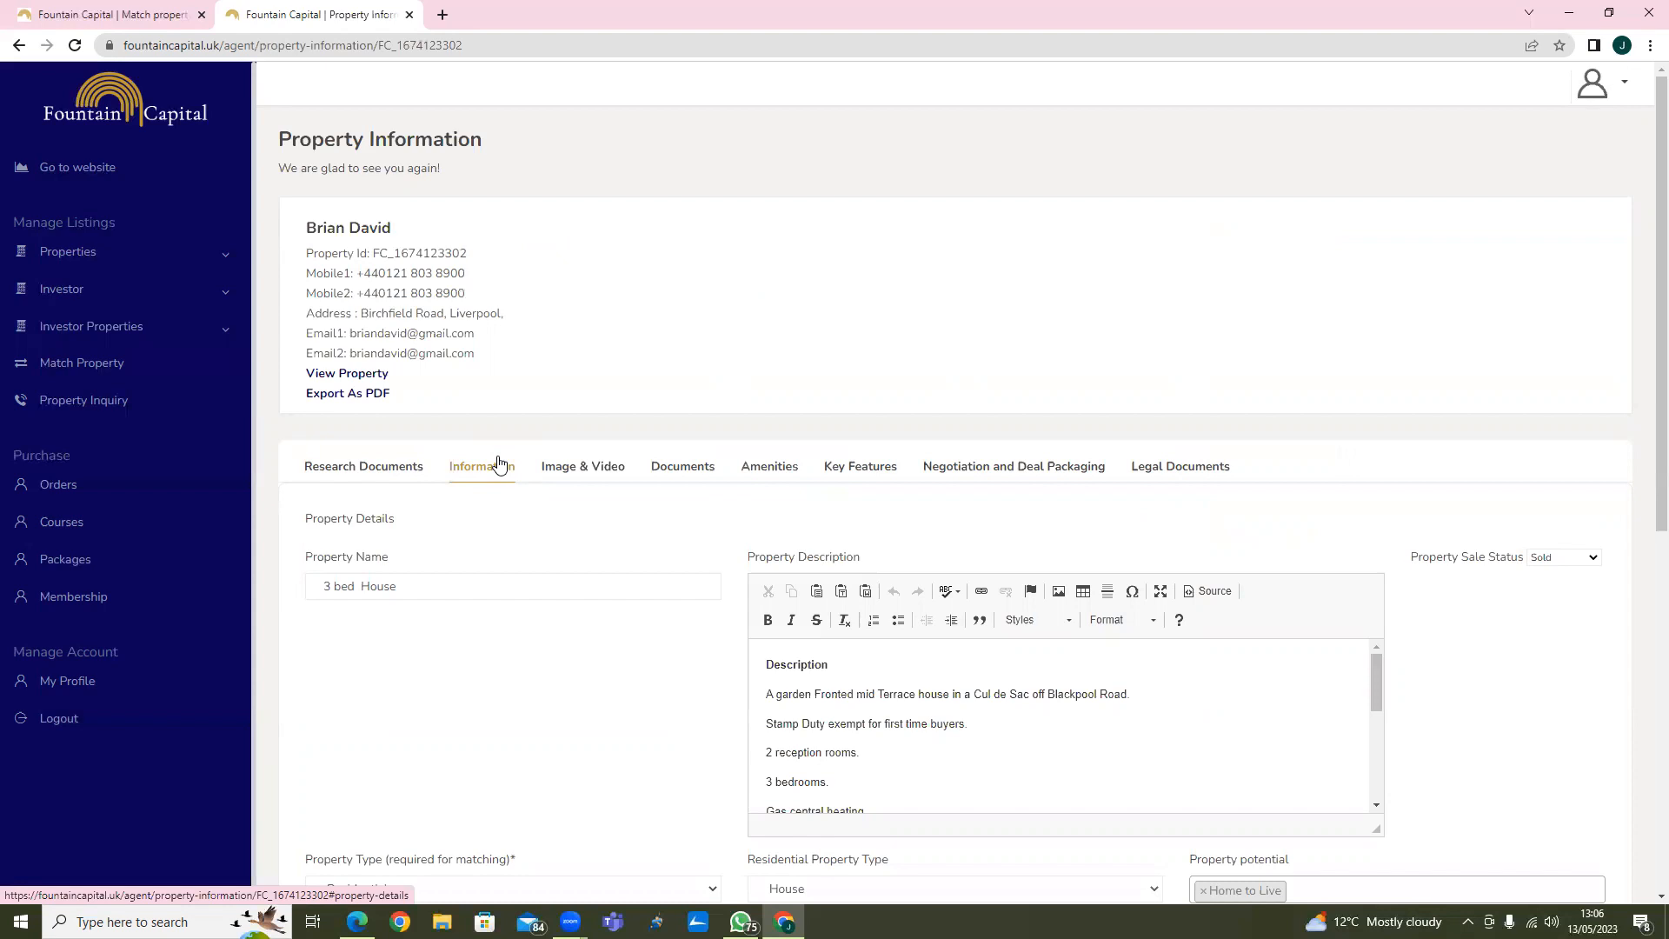
scroll(498, 464, down, 1)
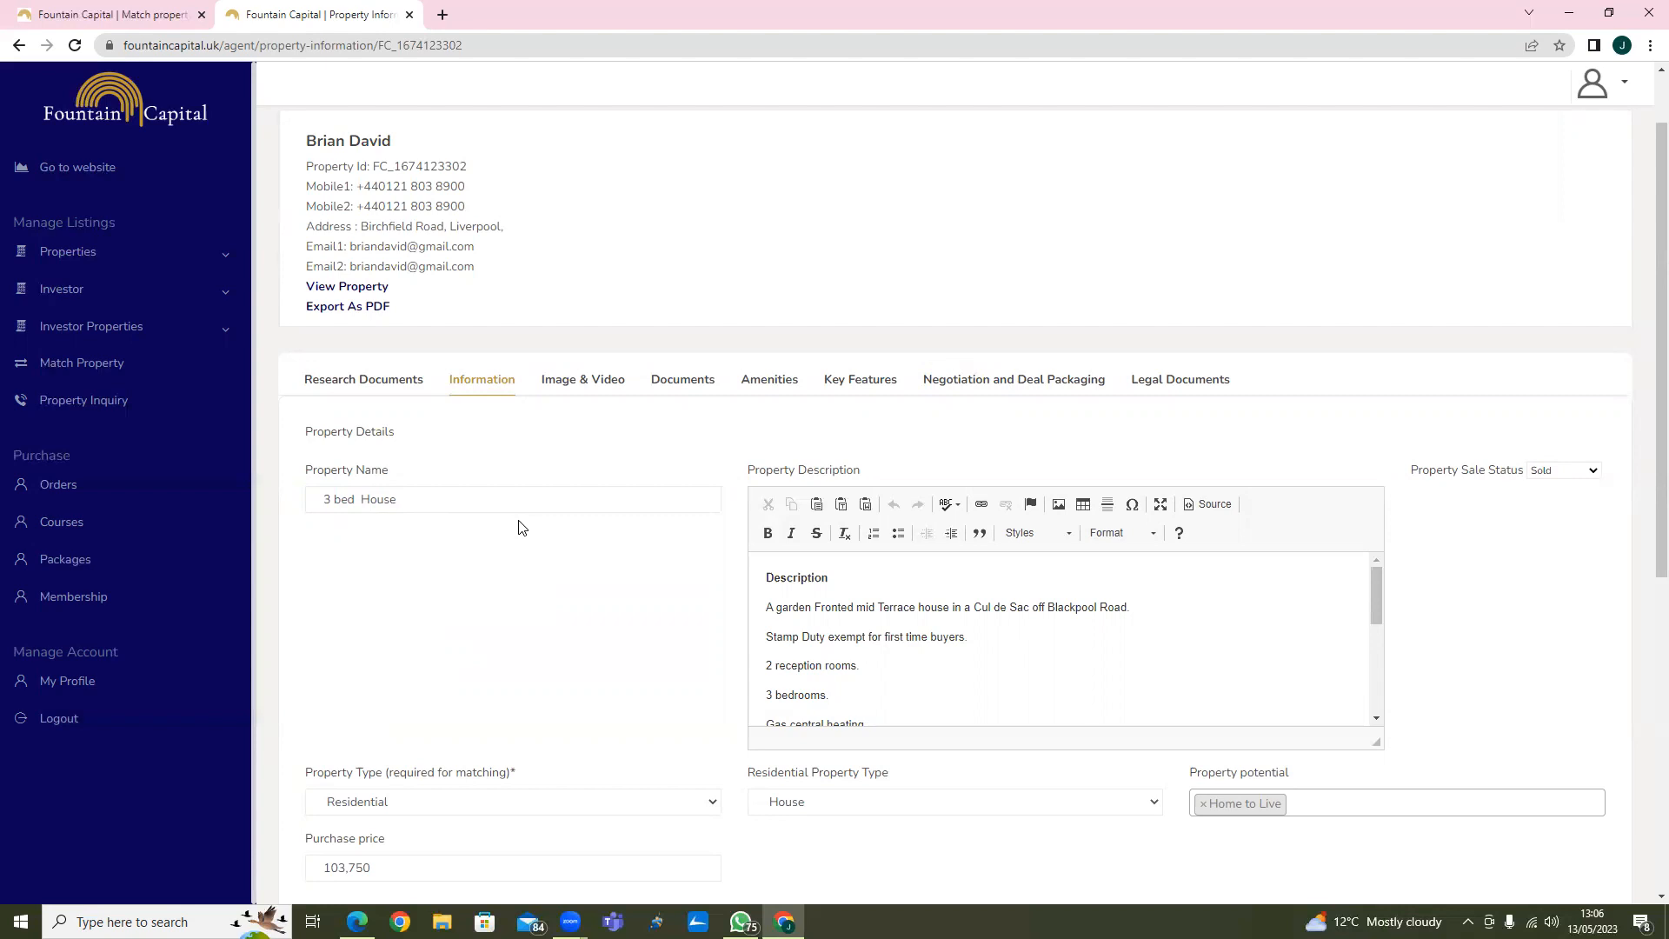
click(375, 295)
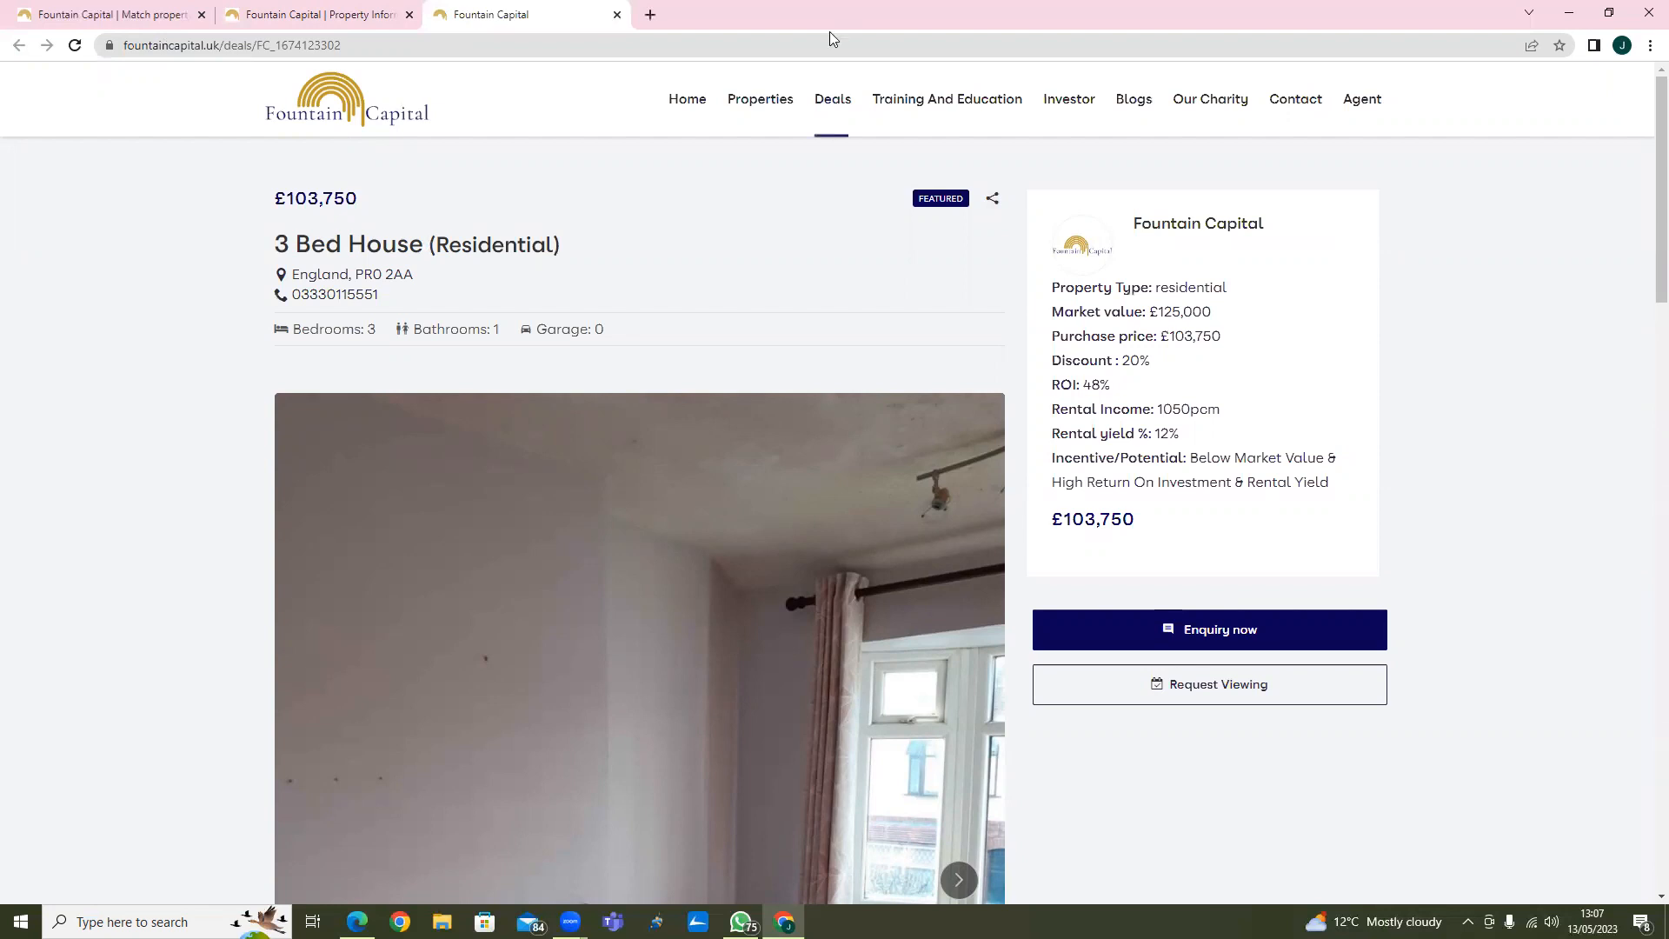
Browse the public Deals page listing all property deals.
click(831, 98)
scroll(741, 342, down, 3)
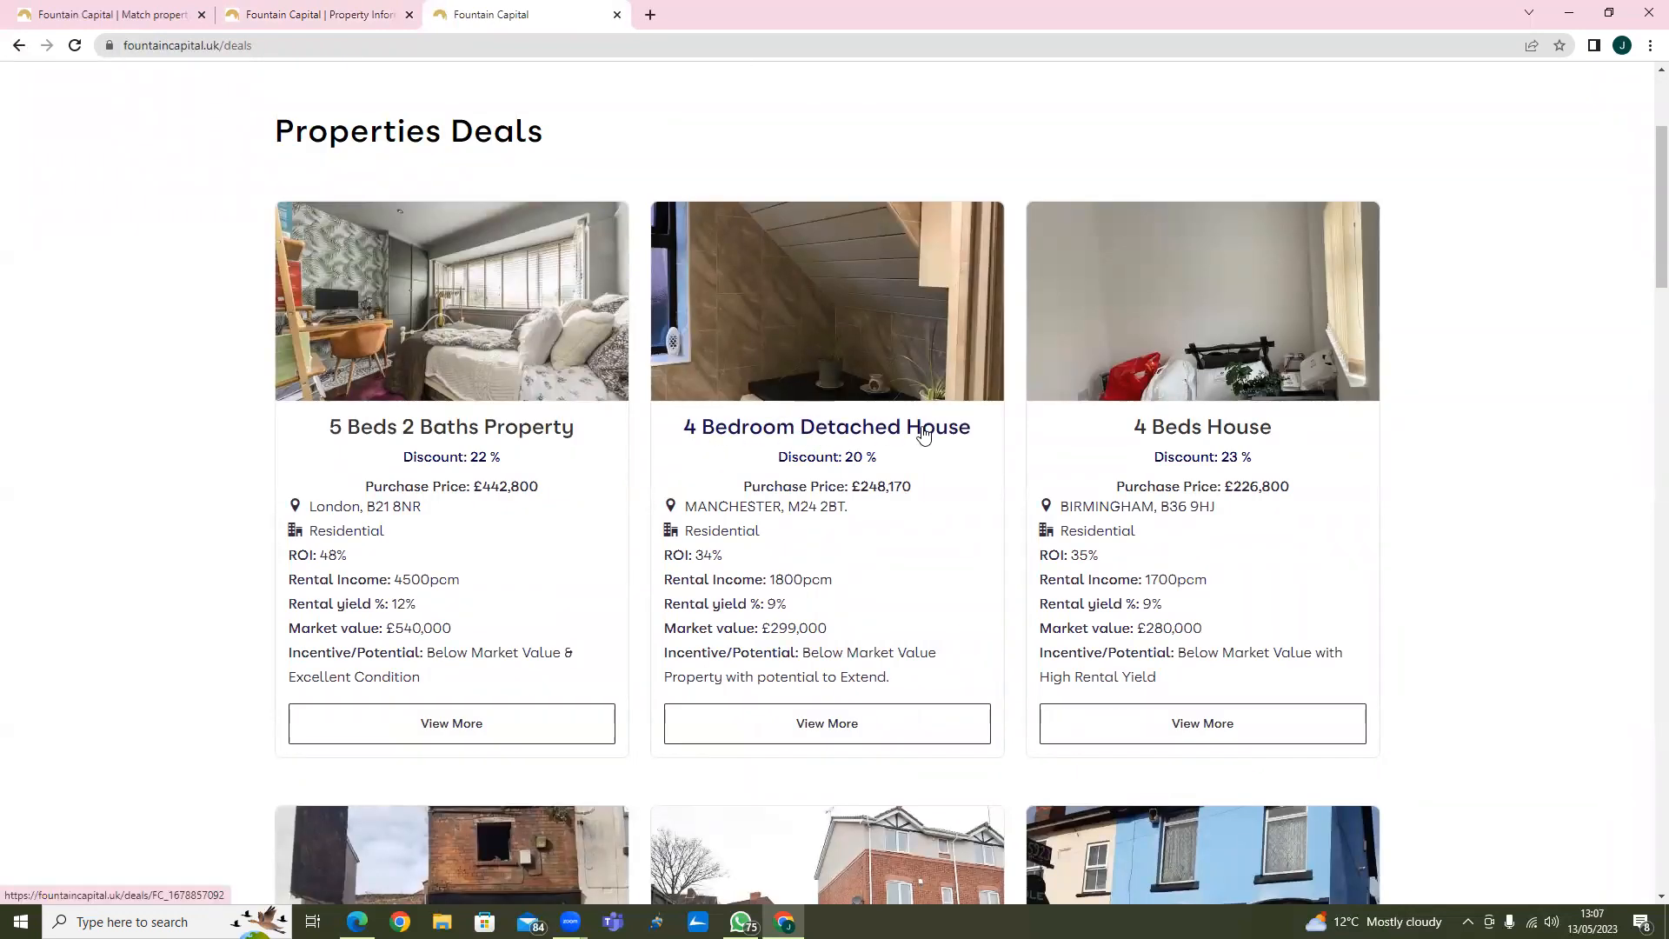
scroll(1260, 495, down, 3)
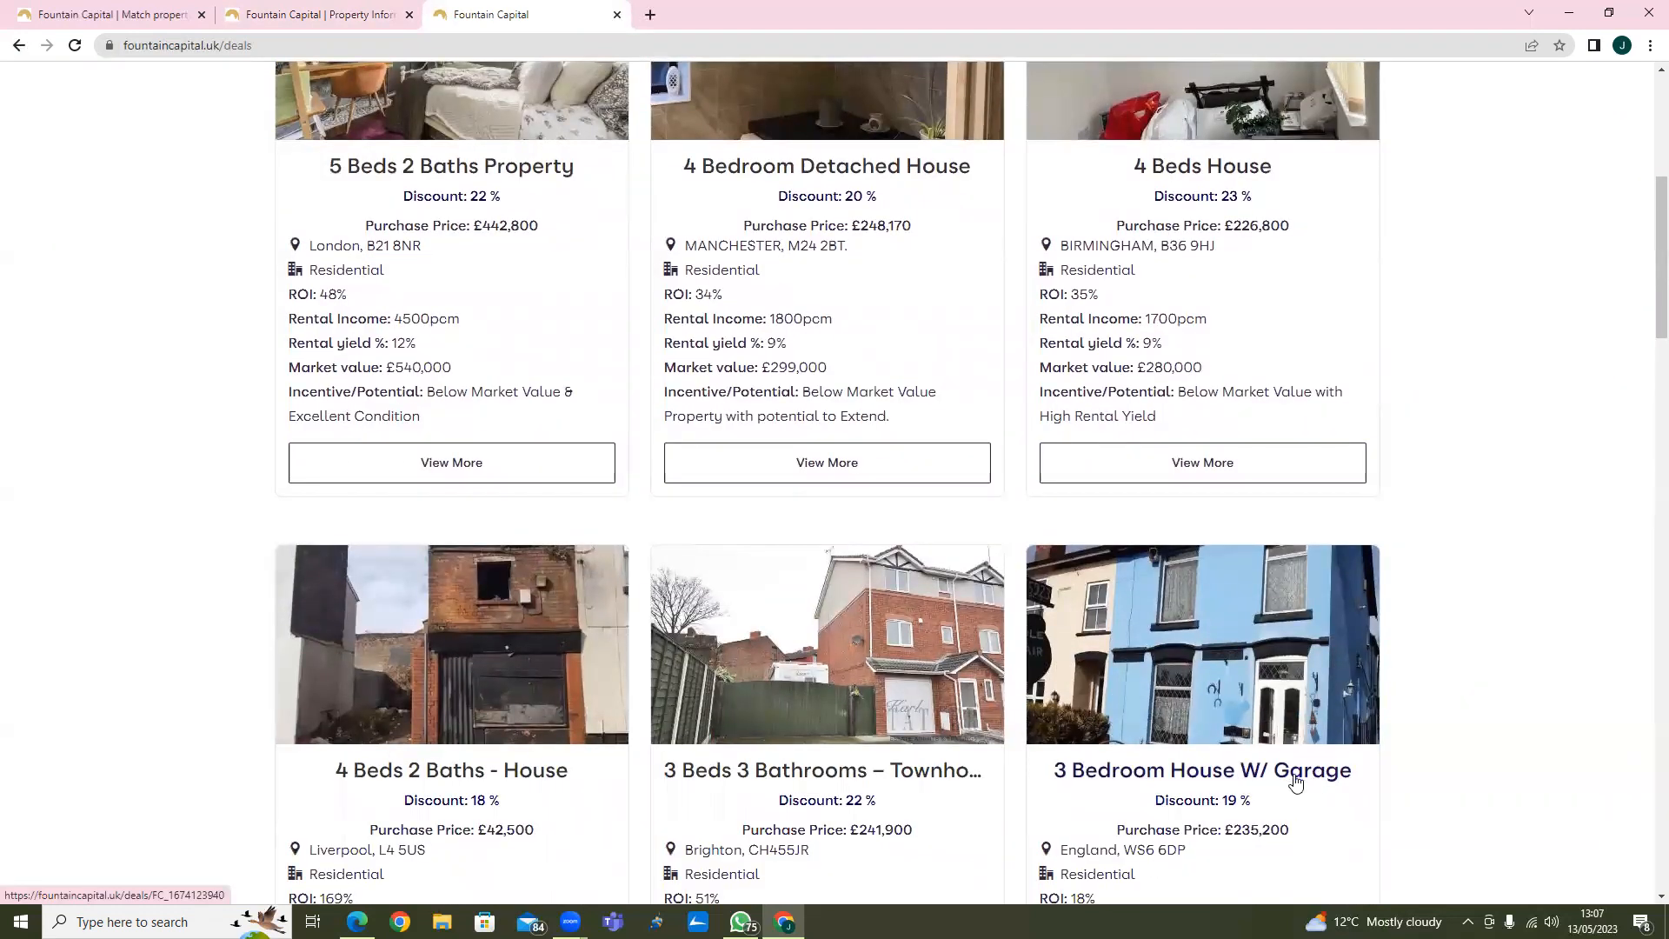
scroll(1286, 779, up, 3)
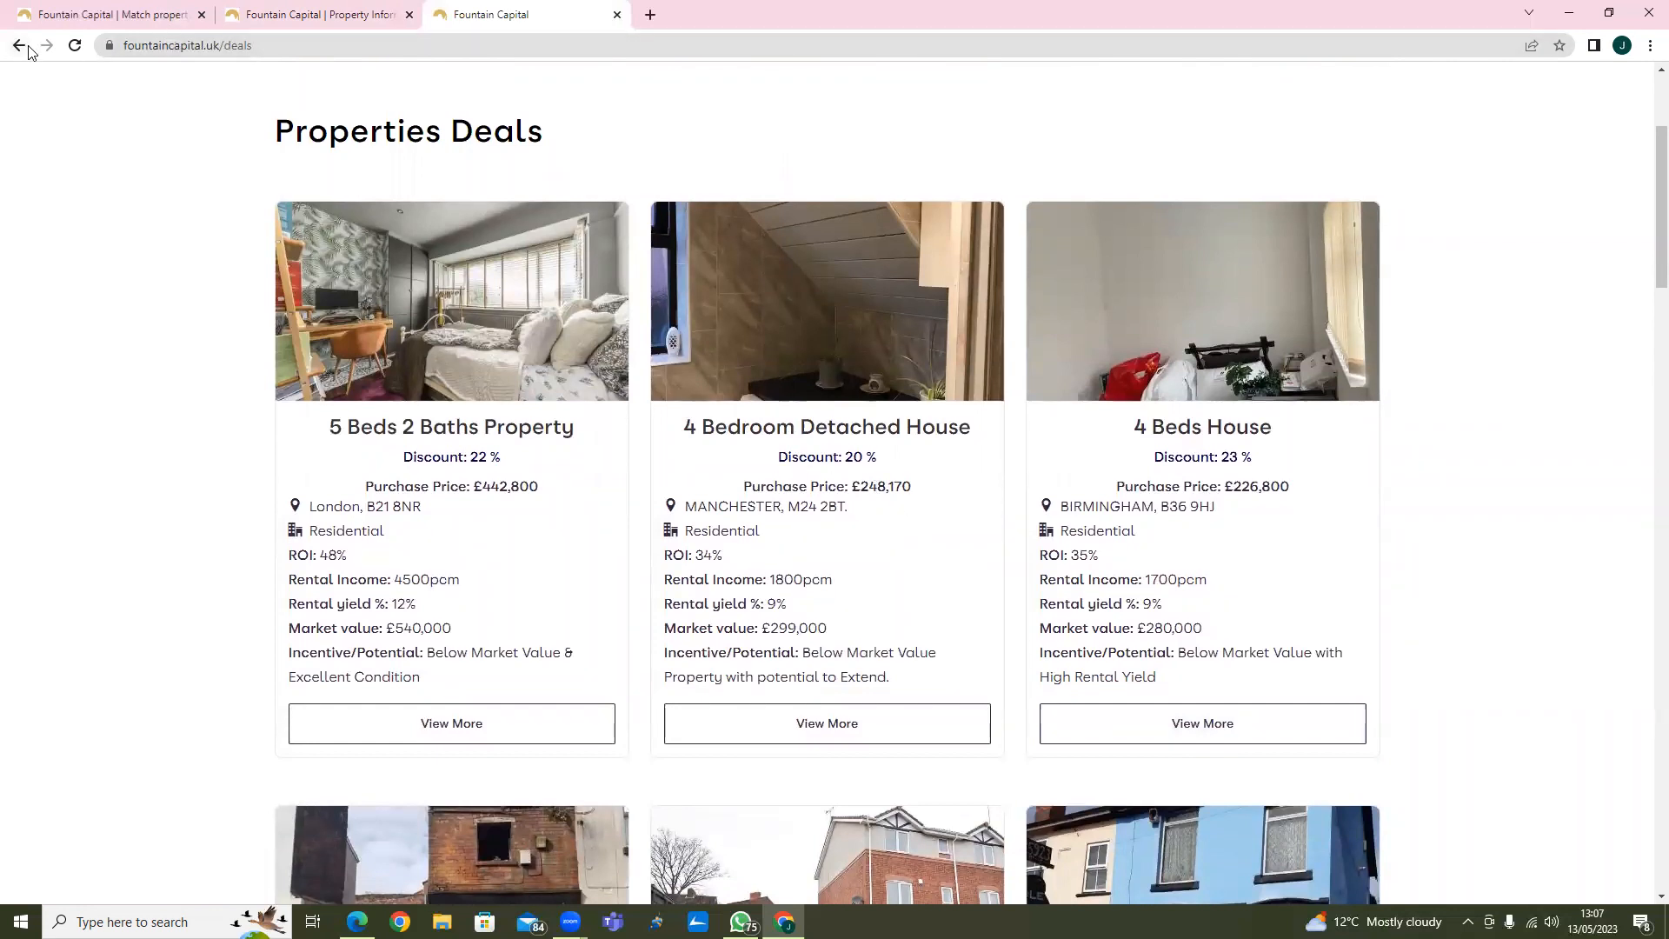
Compare the property description in the edit form with its public listing page.
key(ctrl+shift+Tab)
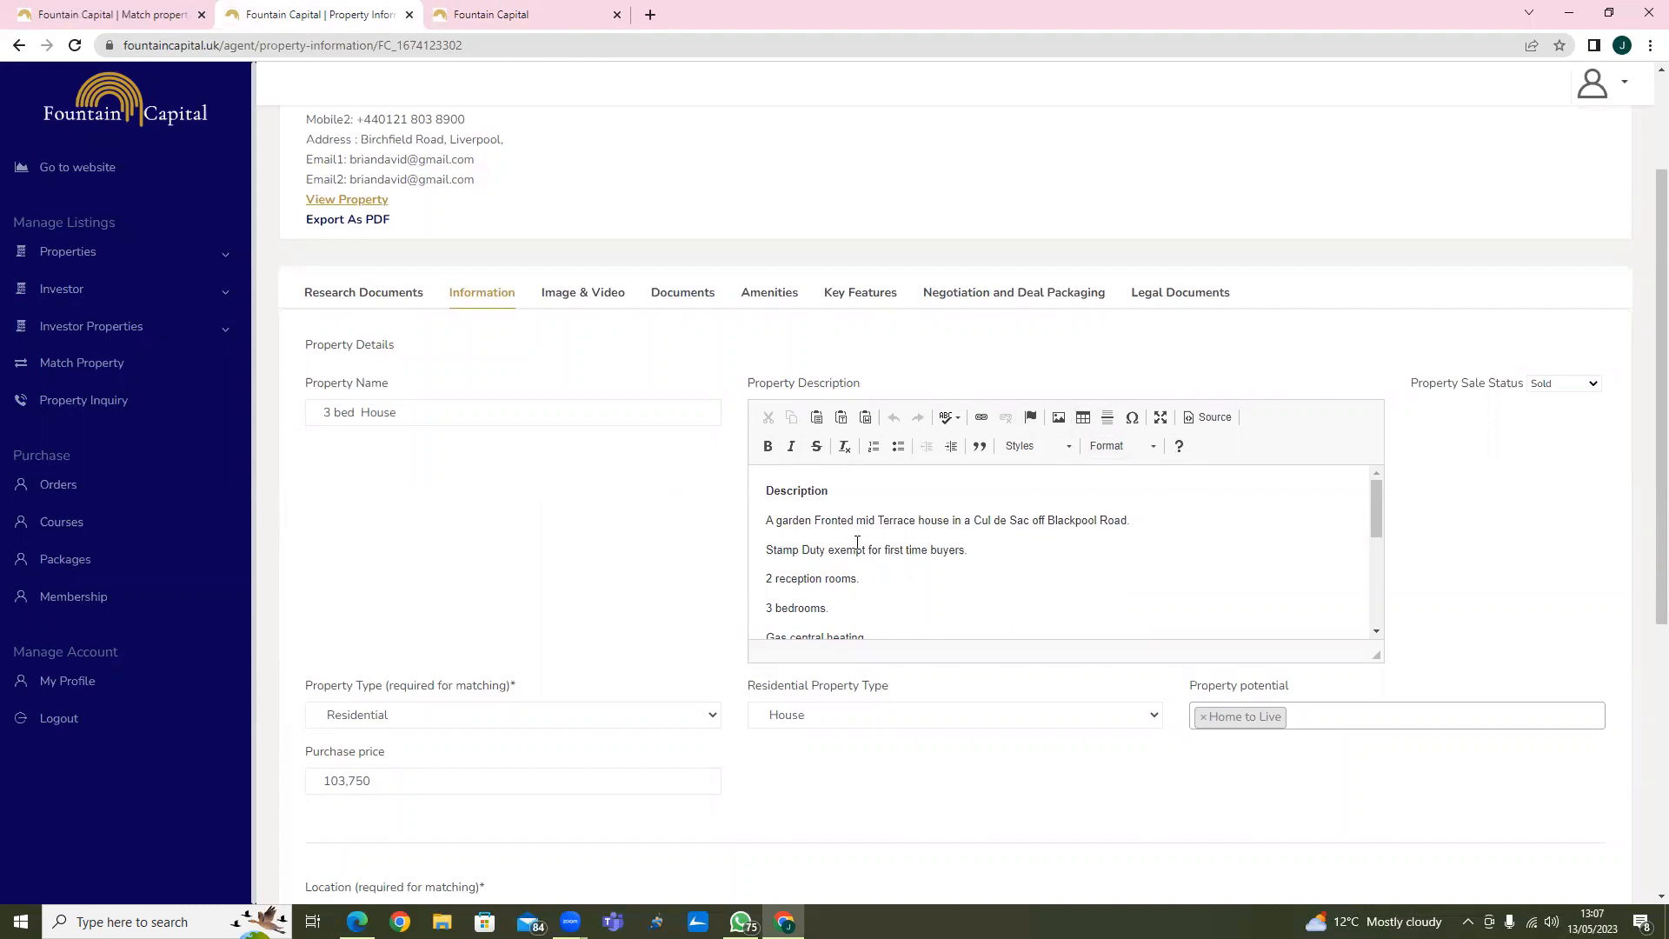
scroll(909, 547, down, 5)
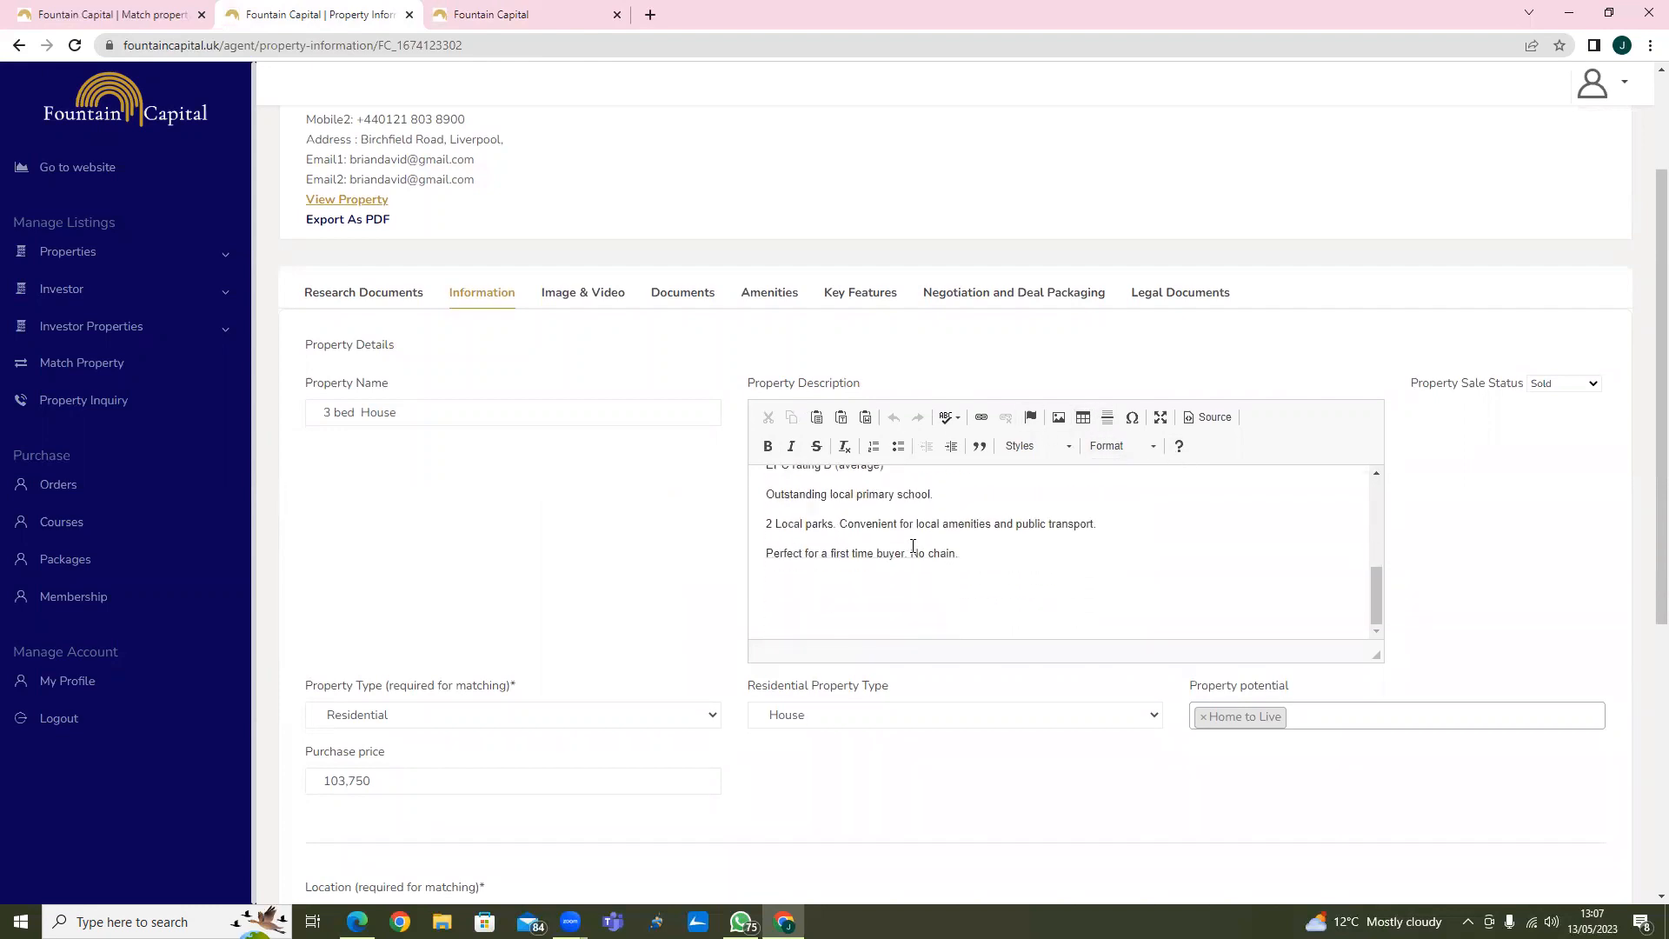
click(373, 199)
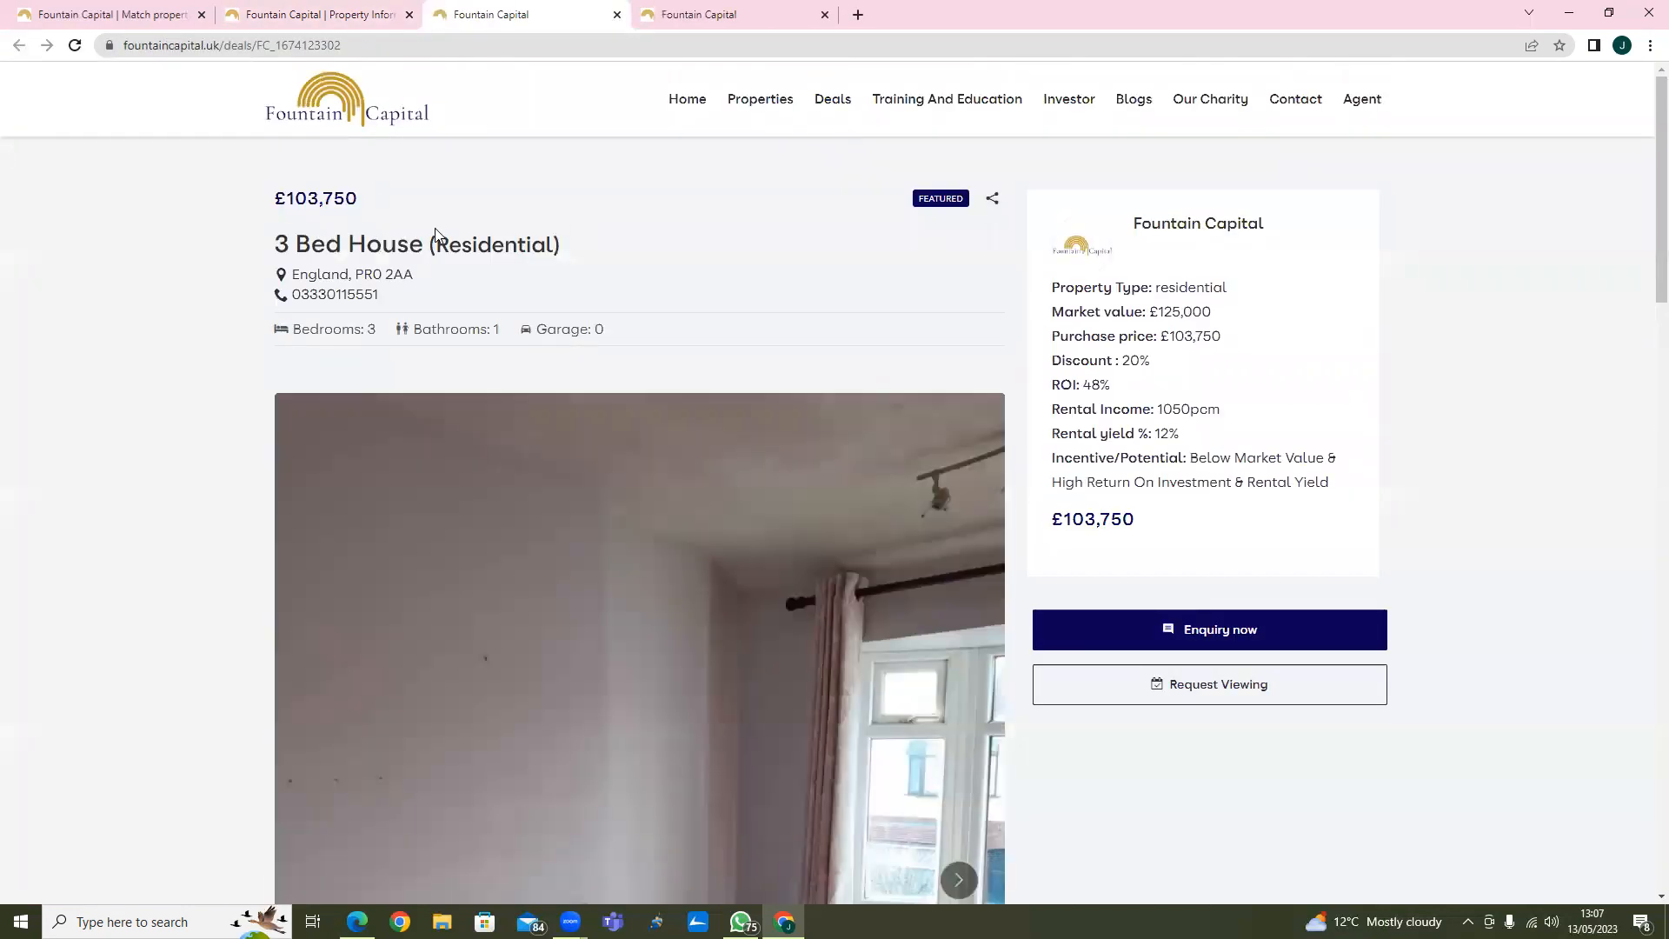
scroll(704, 286, down, 4)
scroll(701, 334, down, 11)
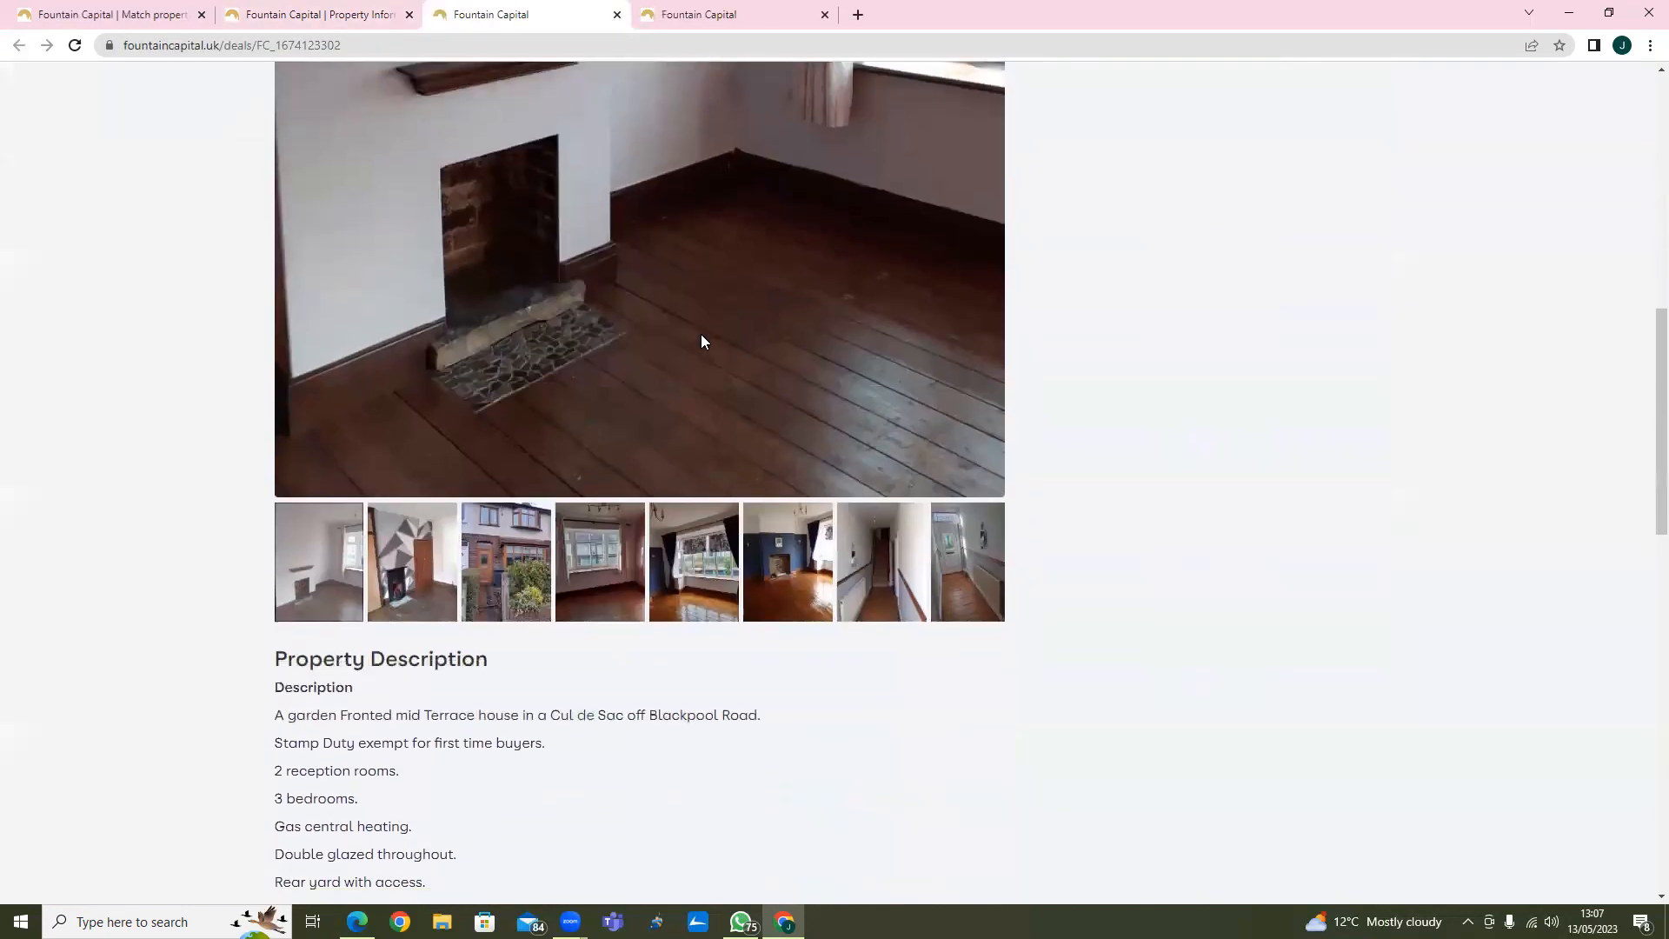
scroll(539, 294, up, 1)
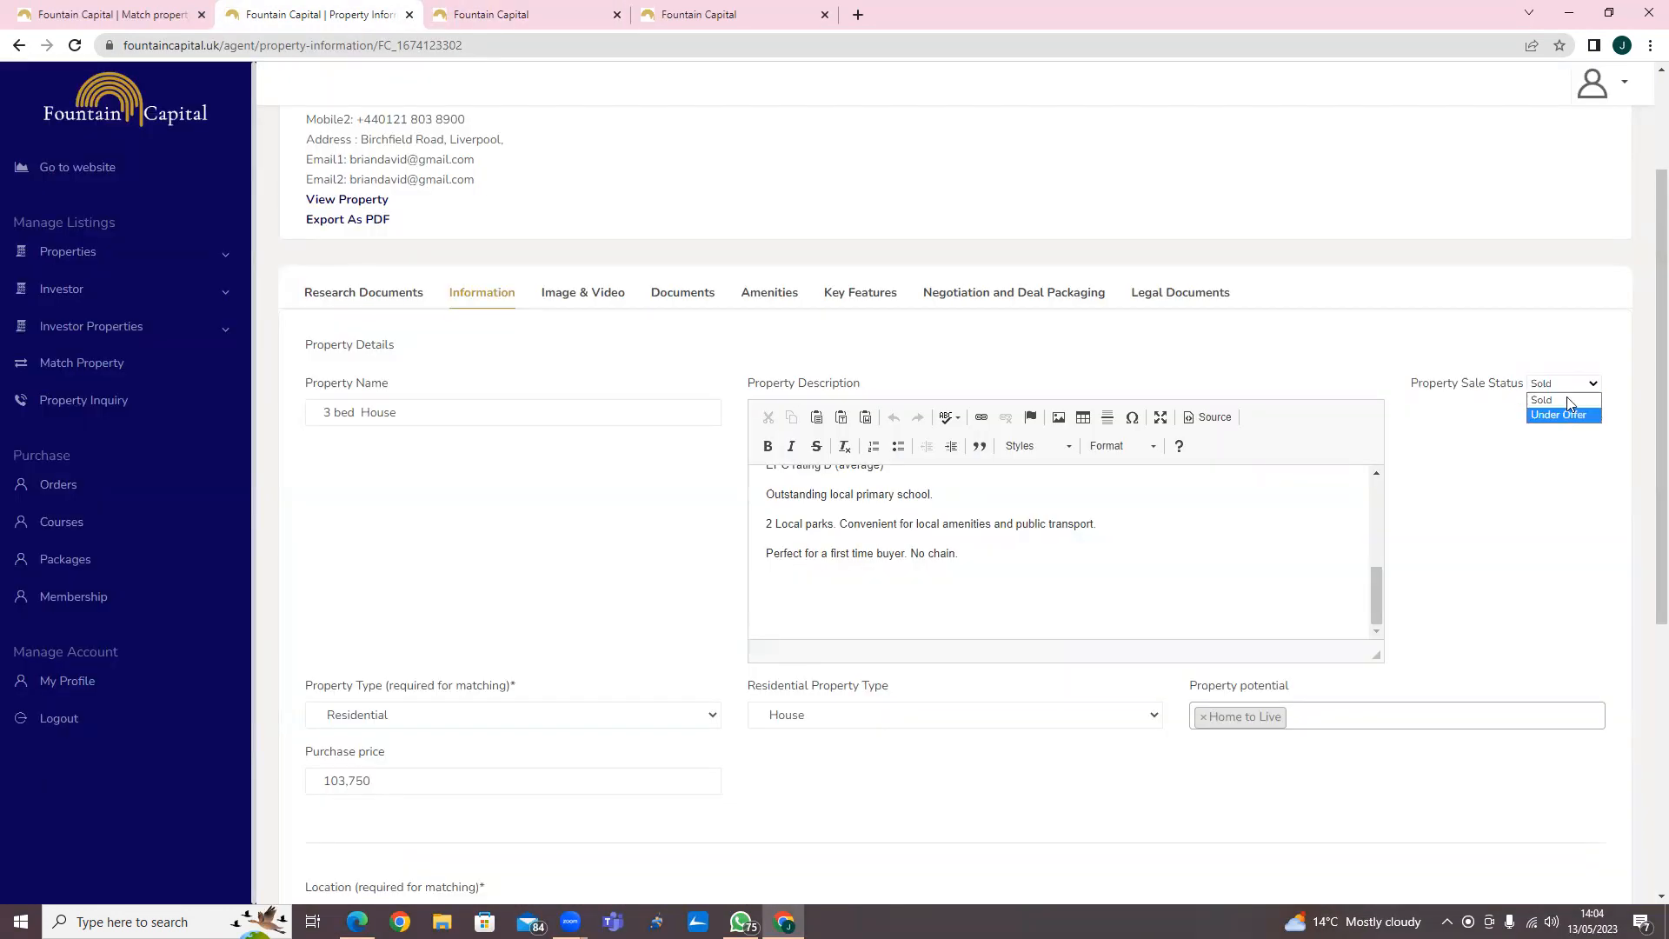
Review the available Property Type options in the information form.
scroll(1495, 399, down, 3)
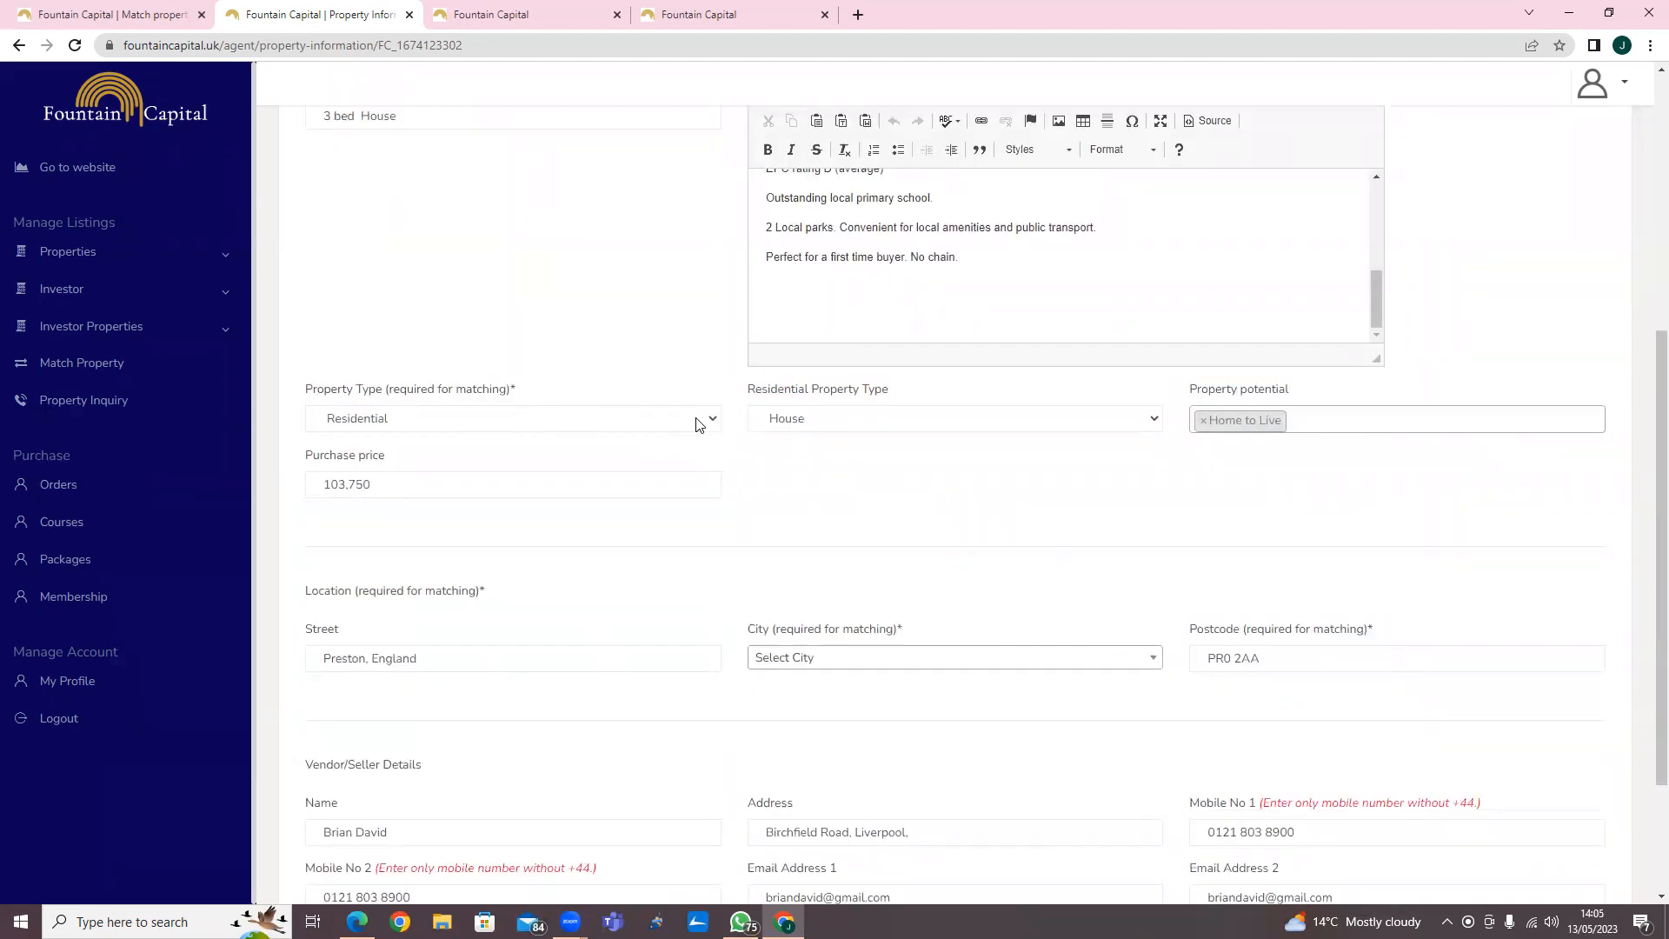
click(647, 423)
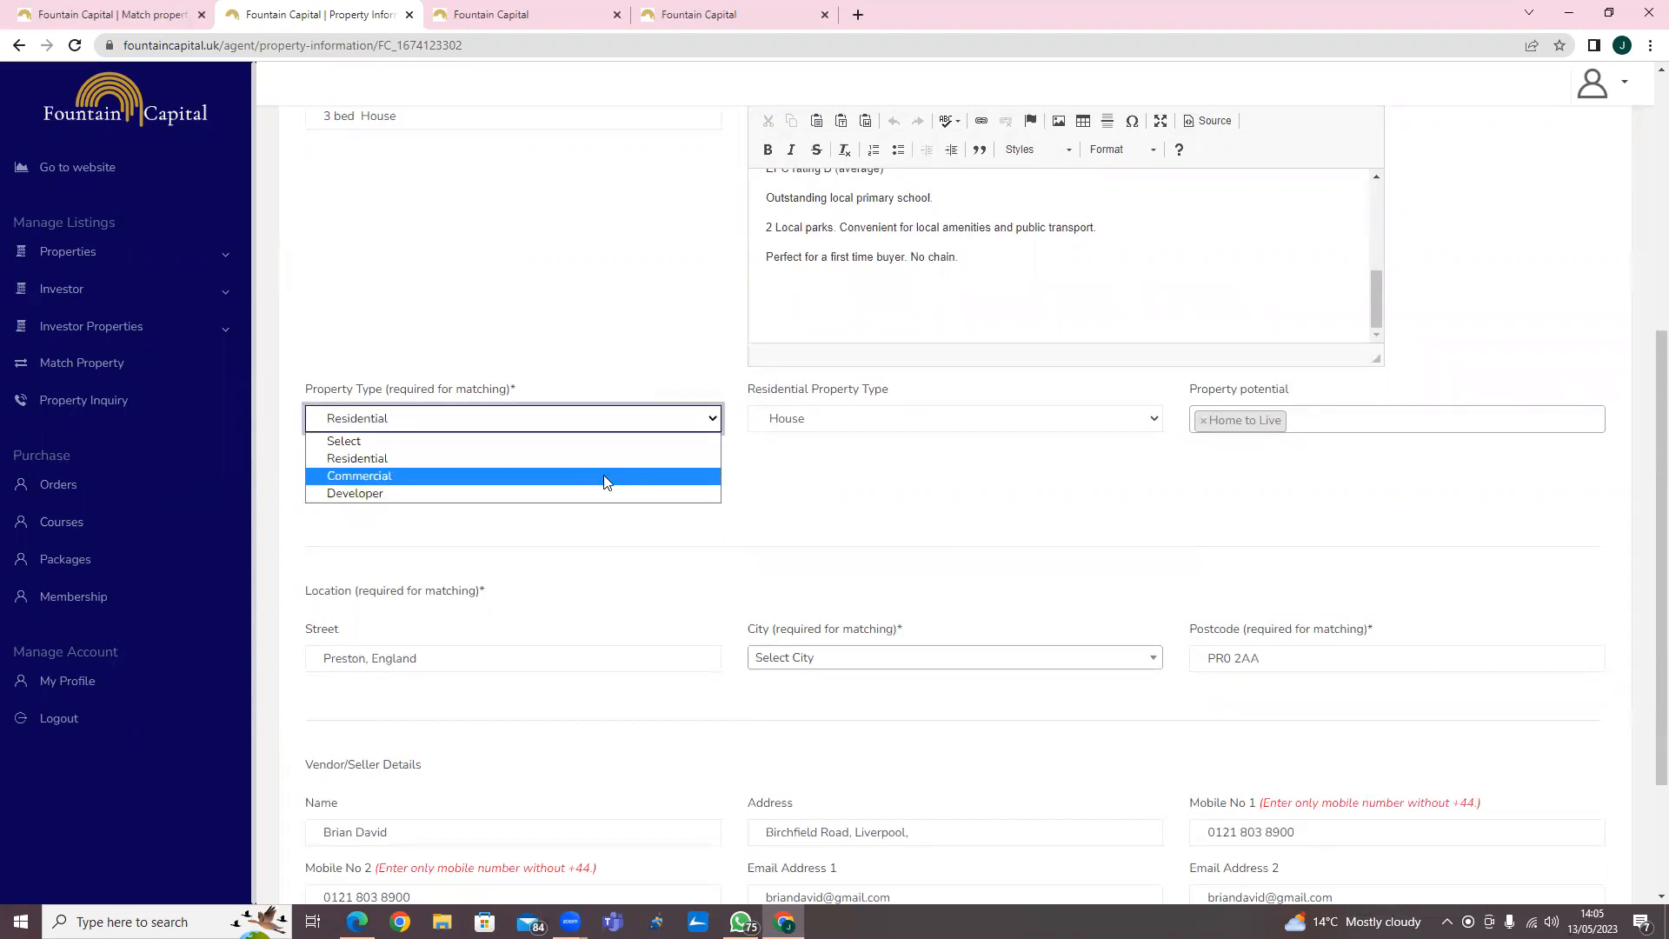
click(656, 323)
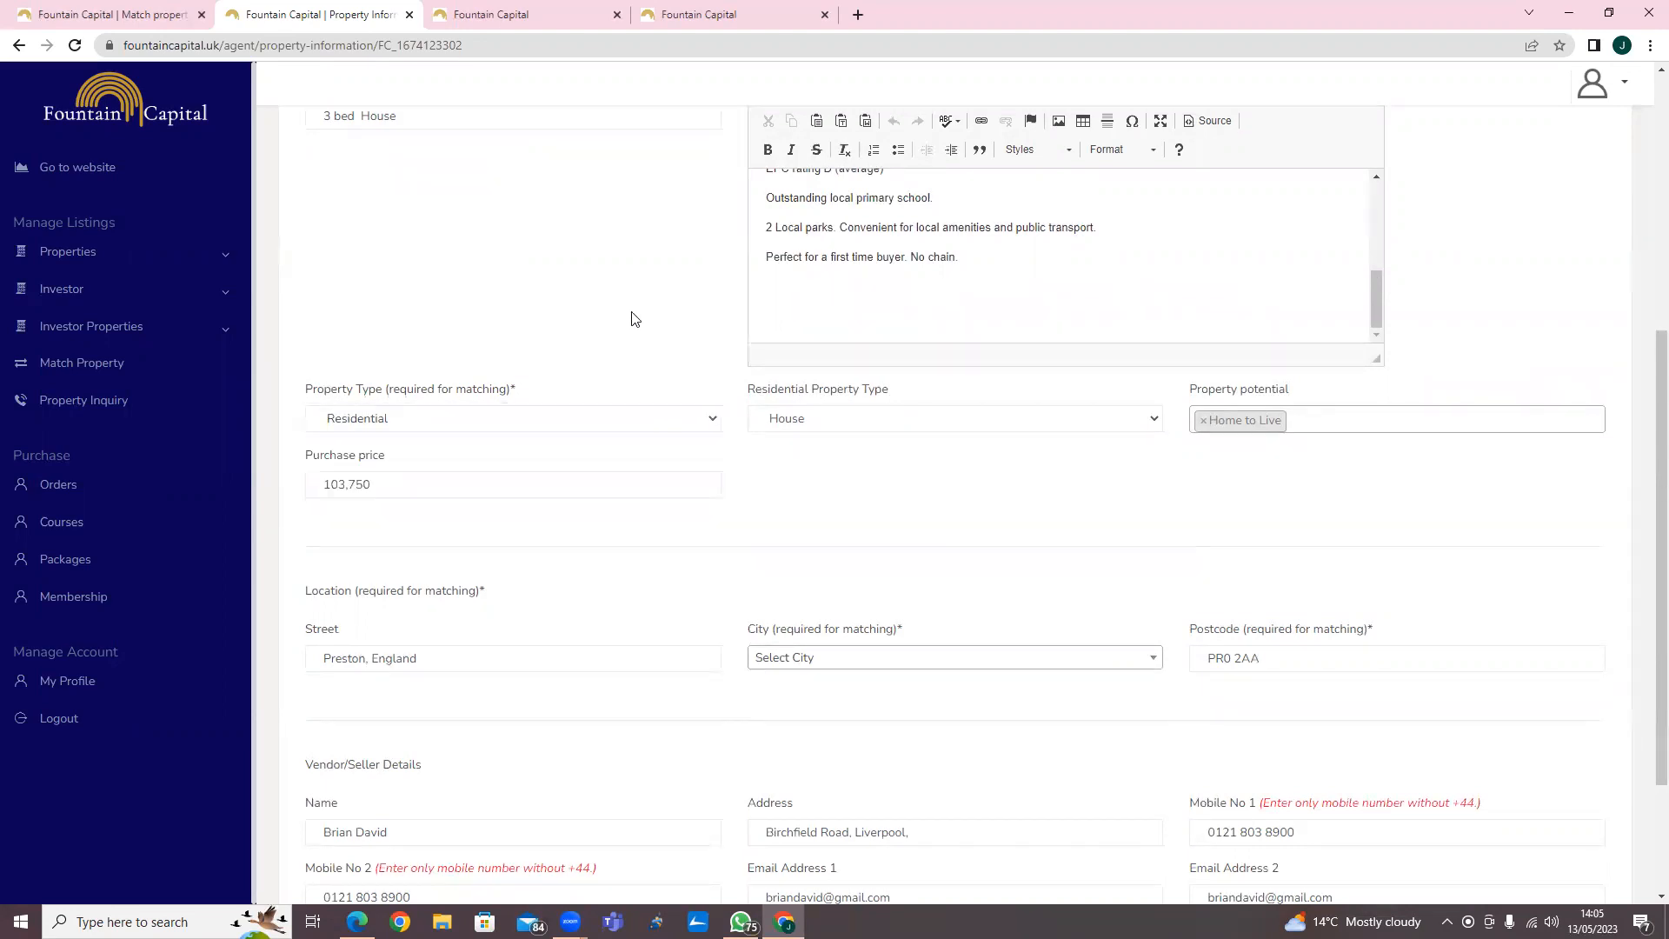
click(629, 423)
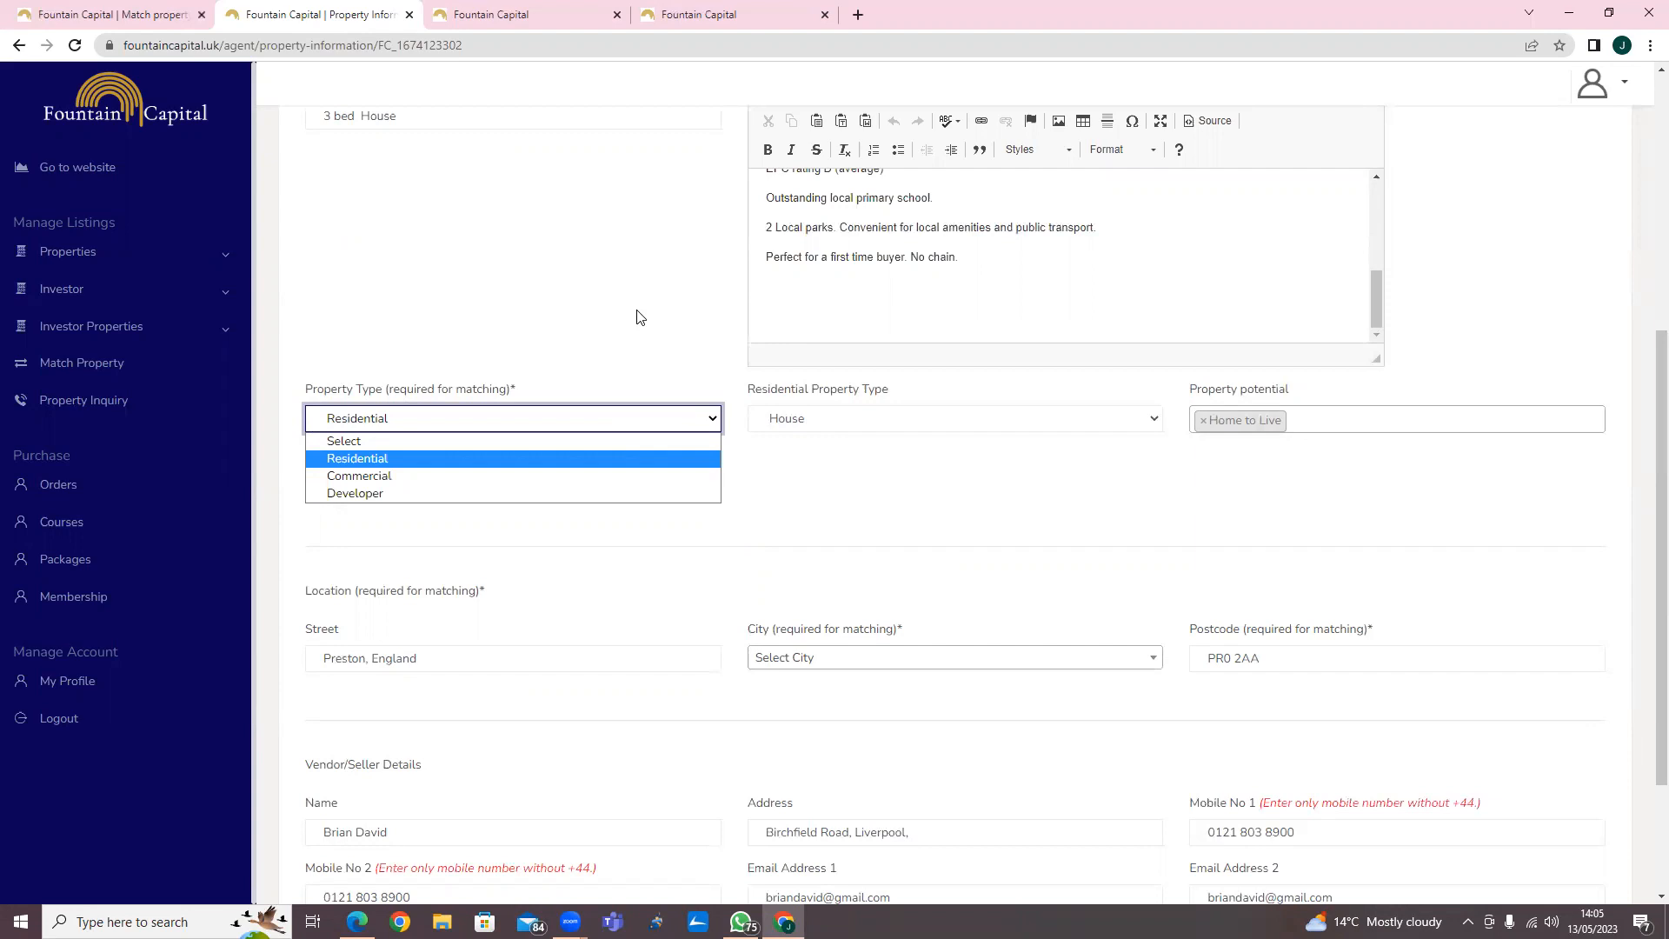
click(521, 211)
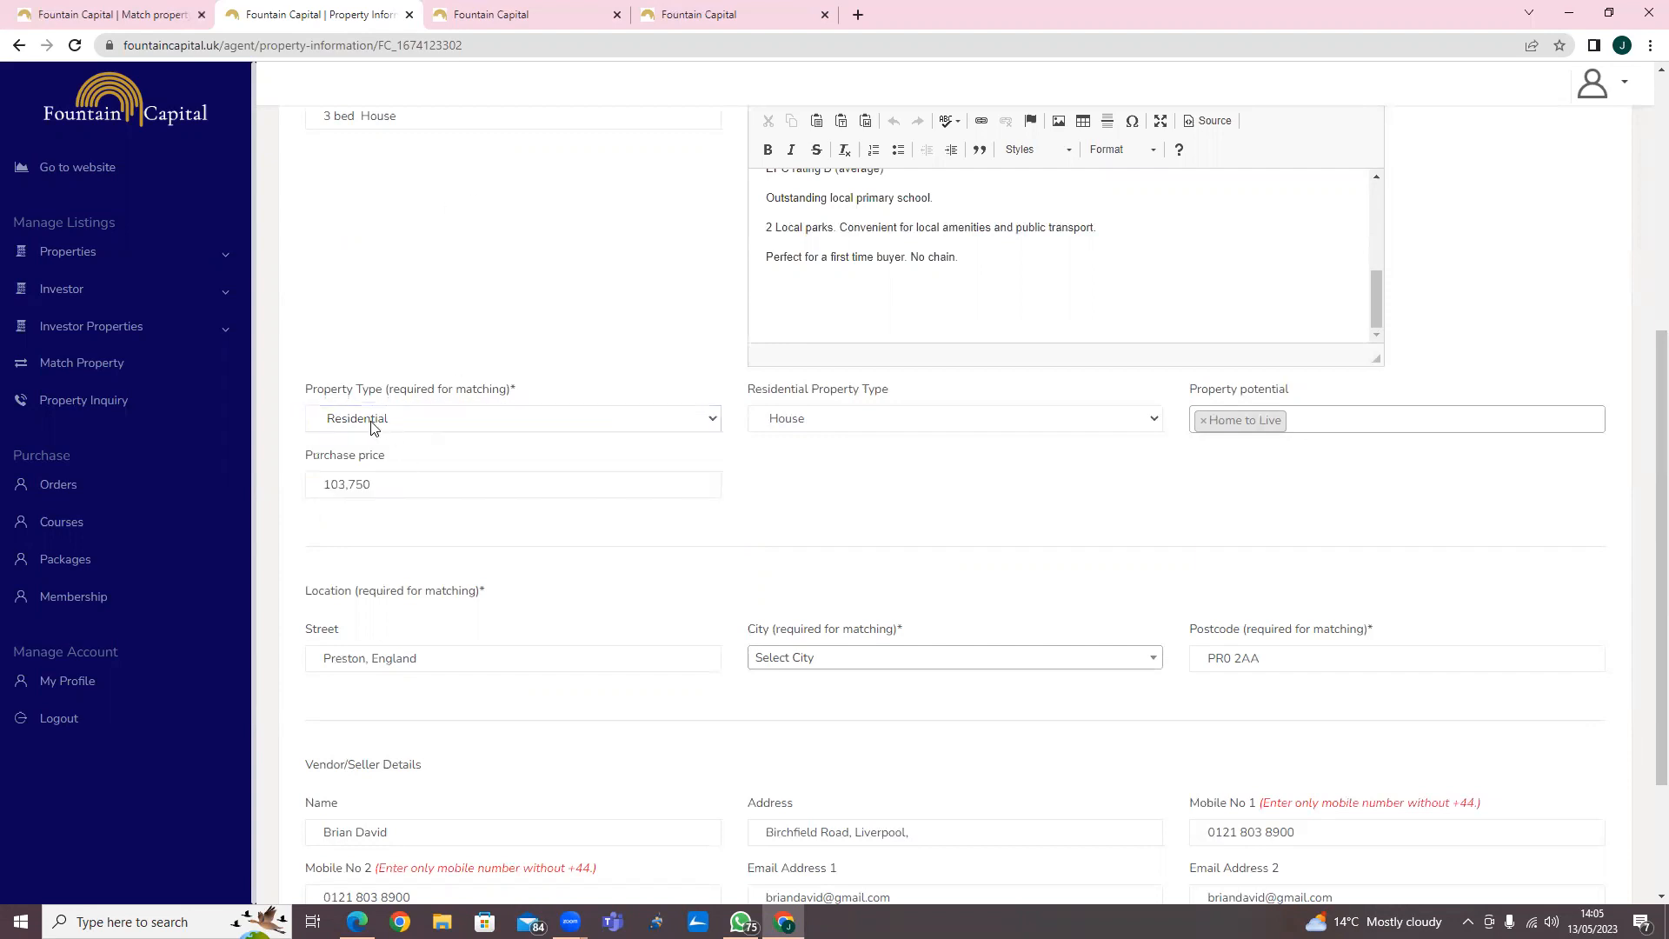
Examine the Research Documents questions for the property.
scroll(469, 374, up, 5)
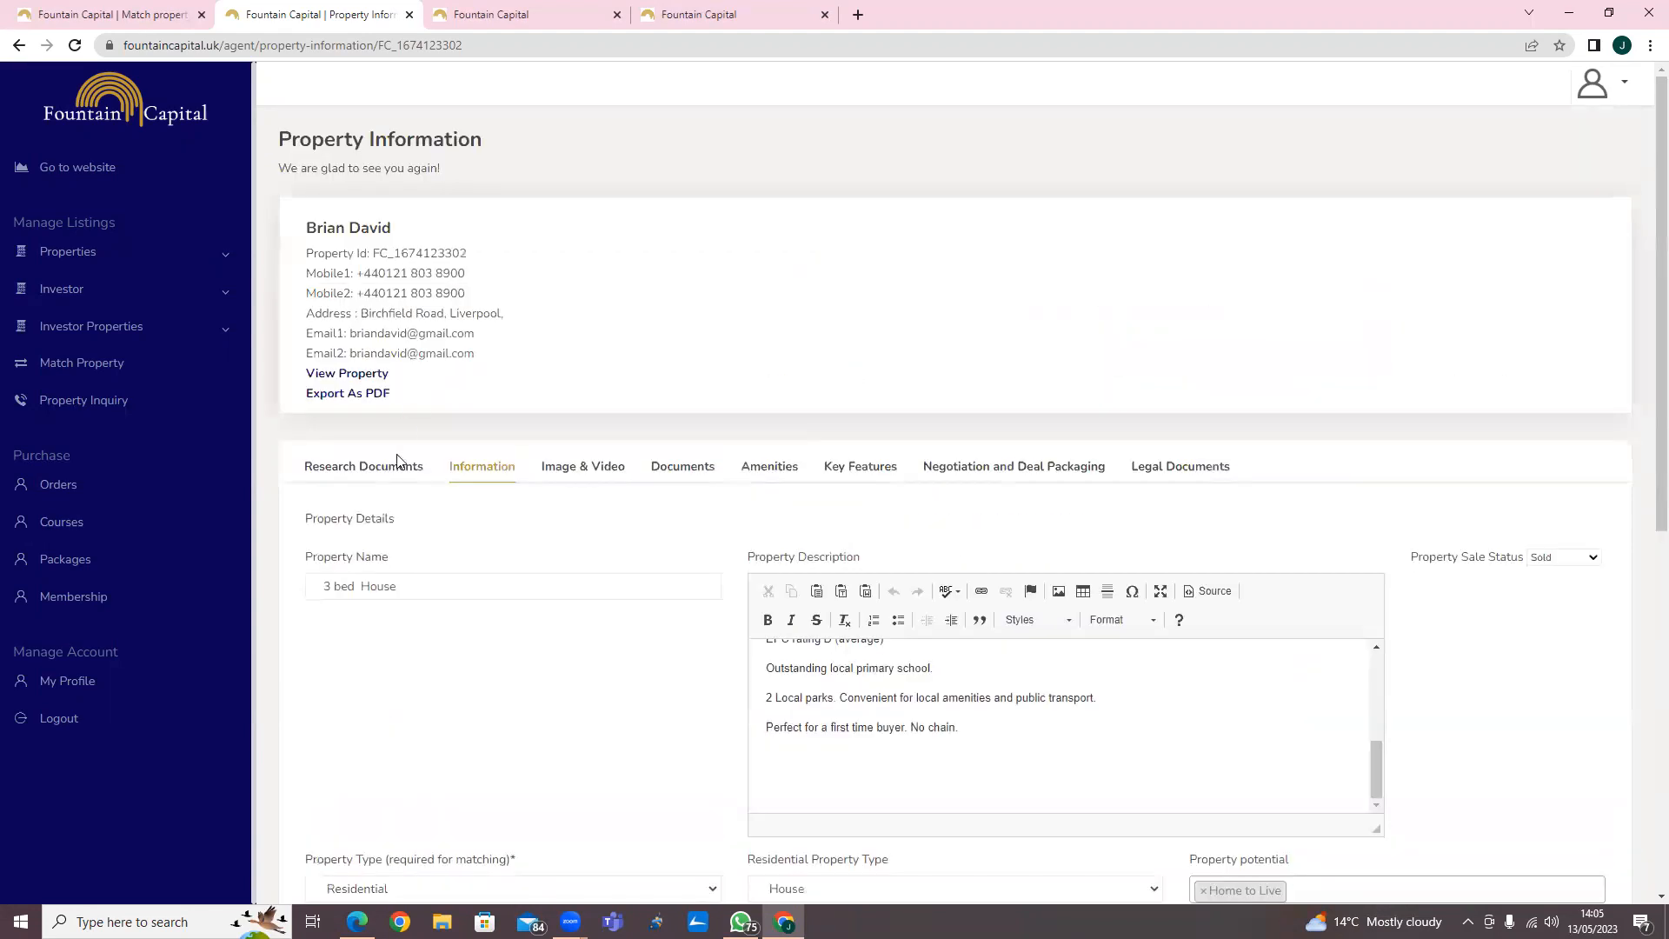
click(379, 466)
scroll(551, 468, down, 1)
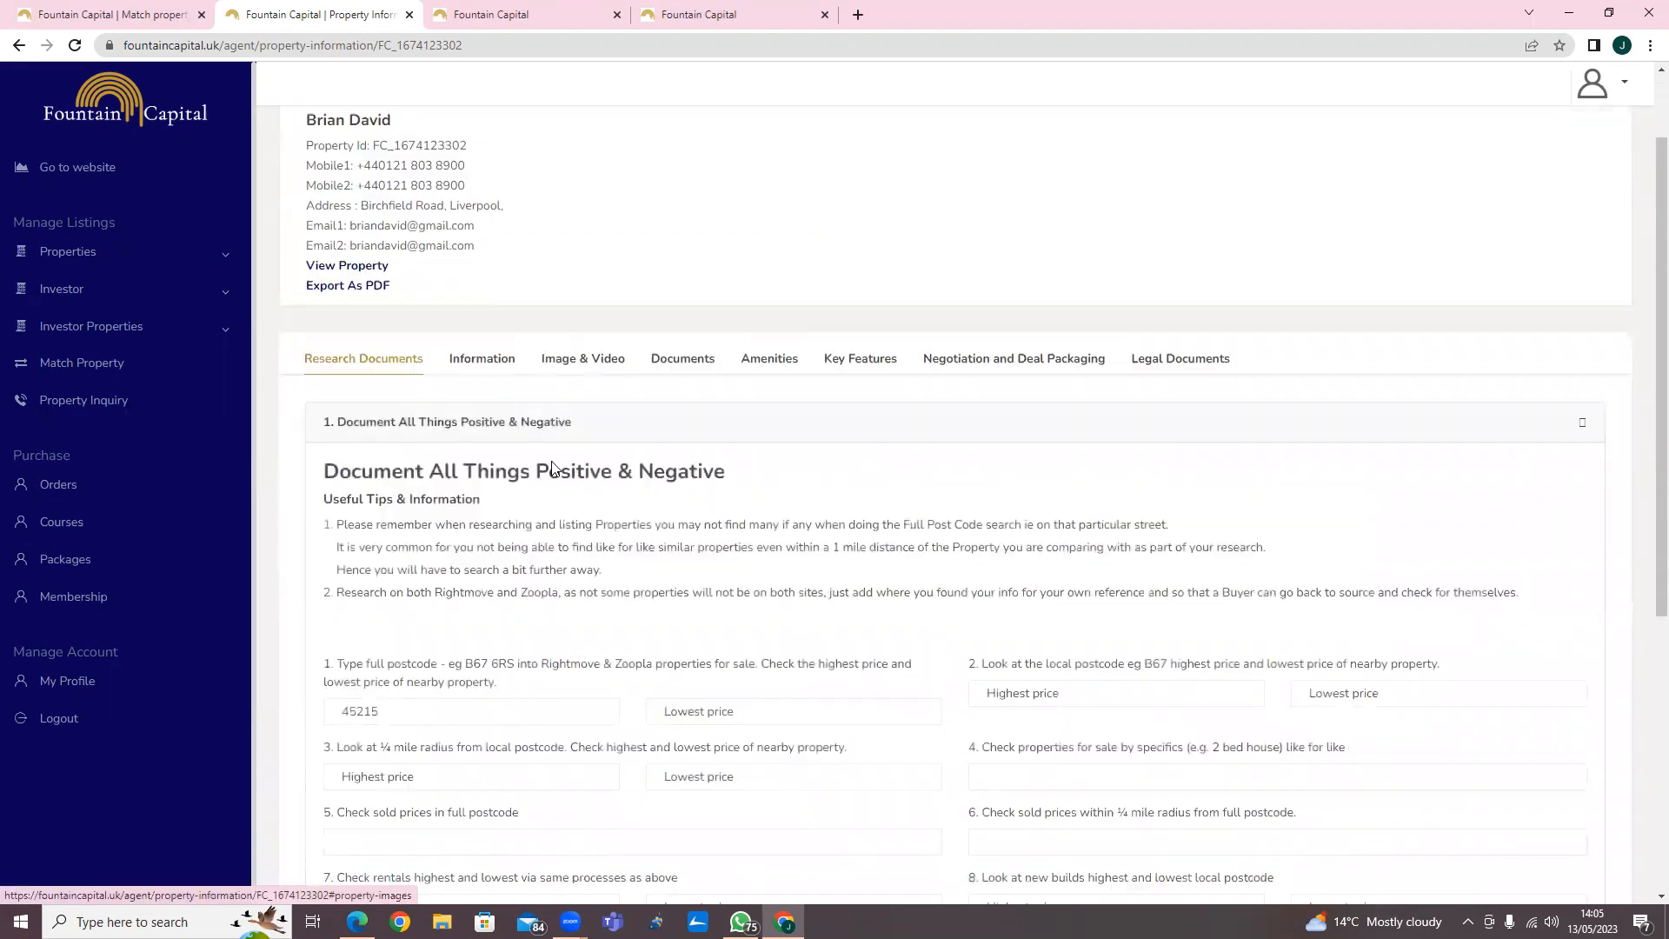
scroll(551, 468, down, 2)
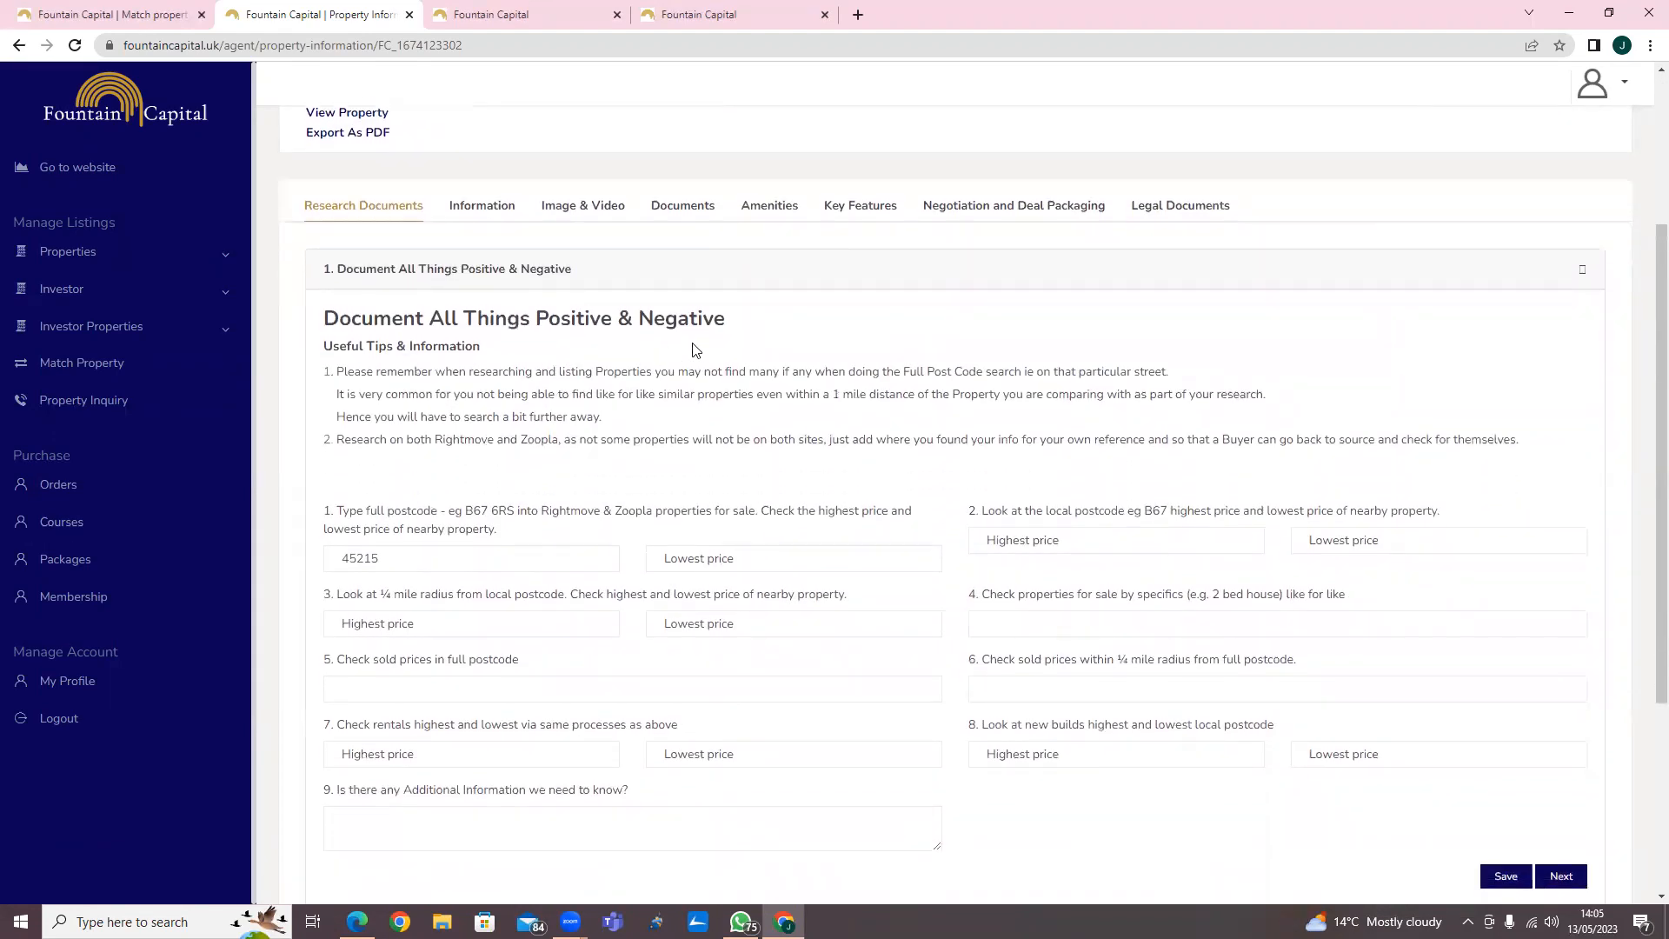
scroll(734, 365, down, 2)
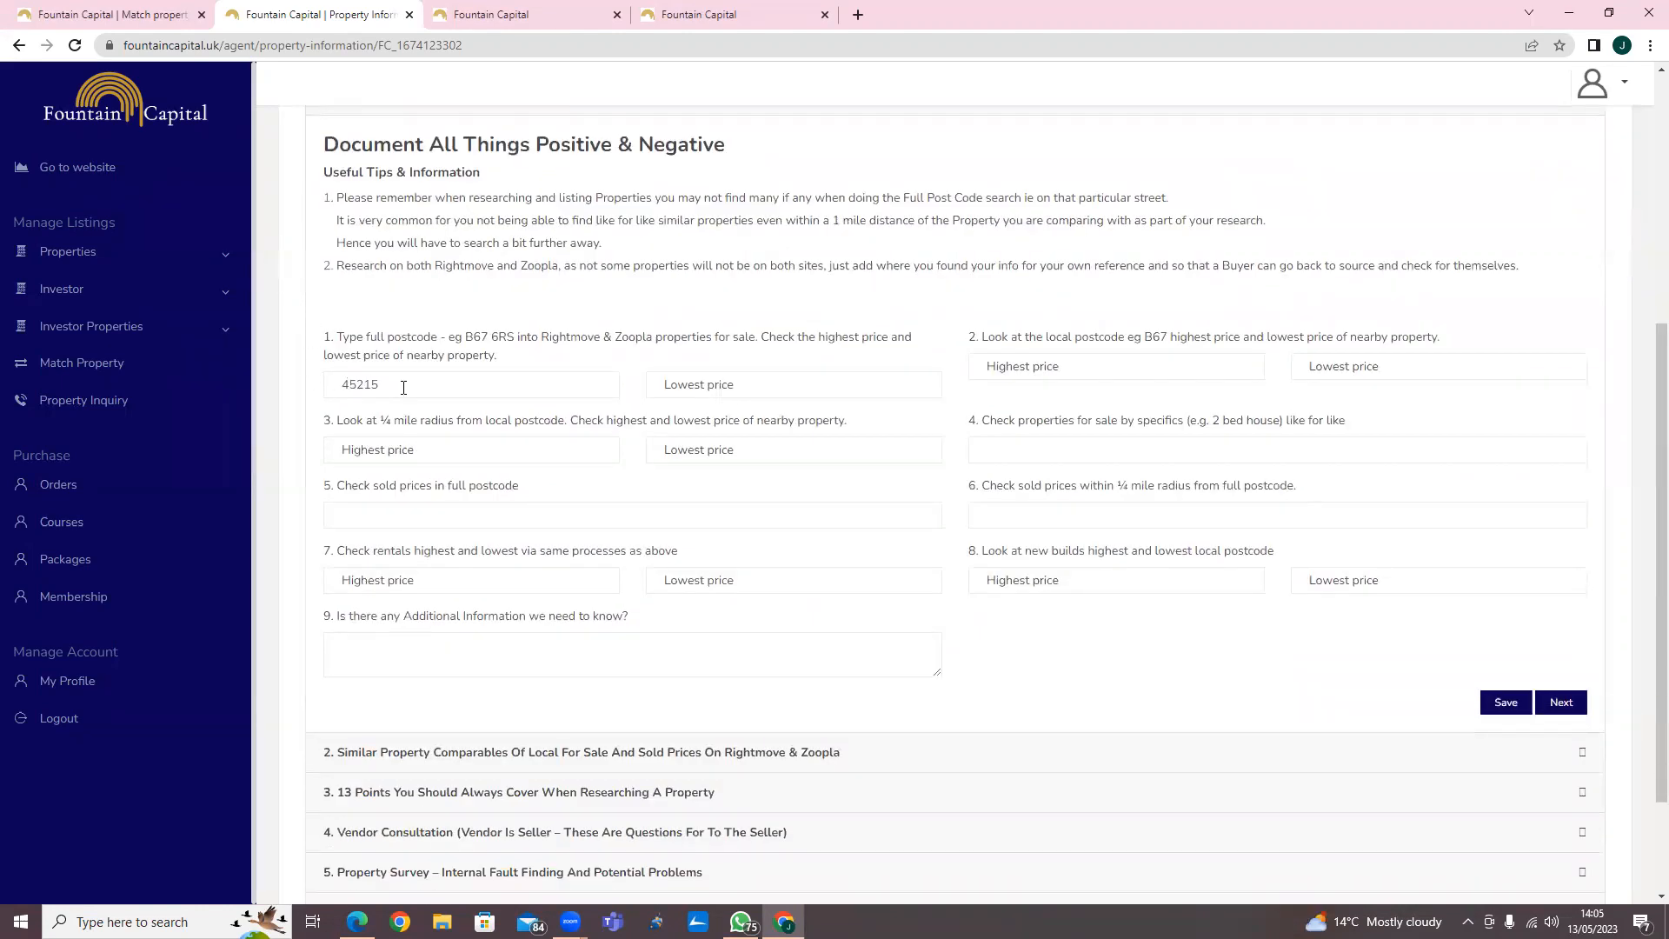
scroll(780, 548, down, 2)
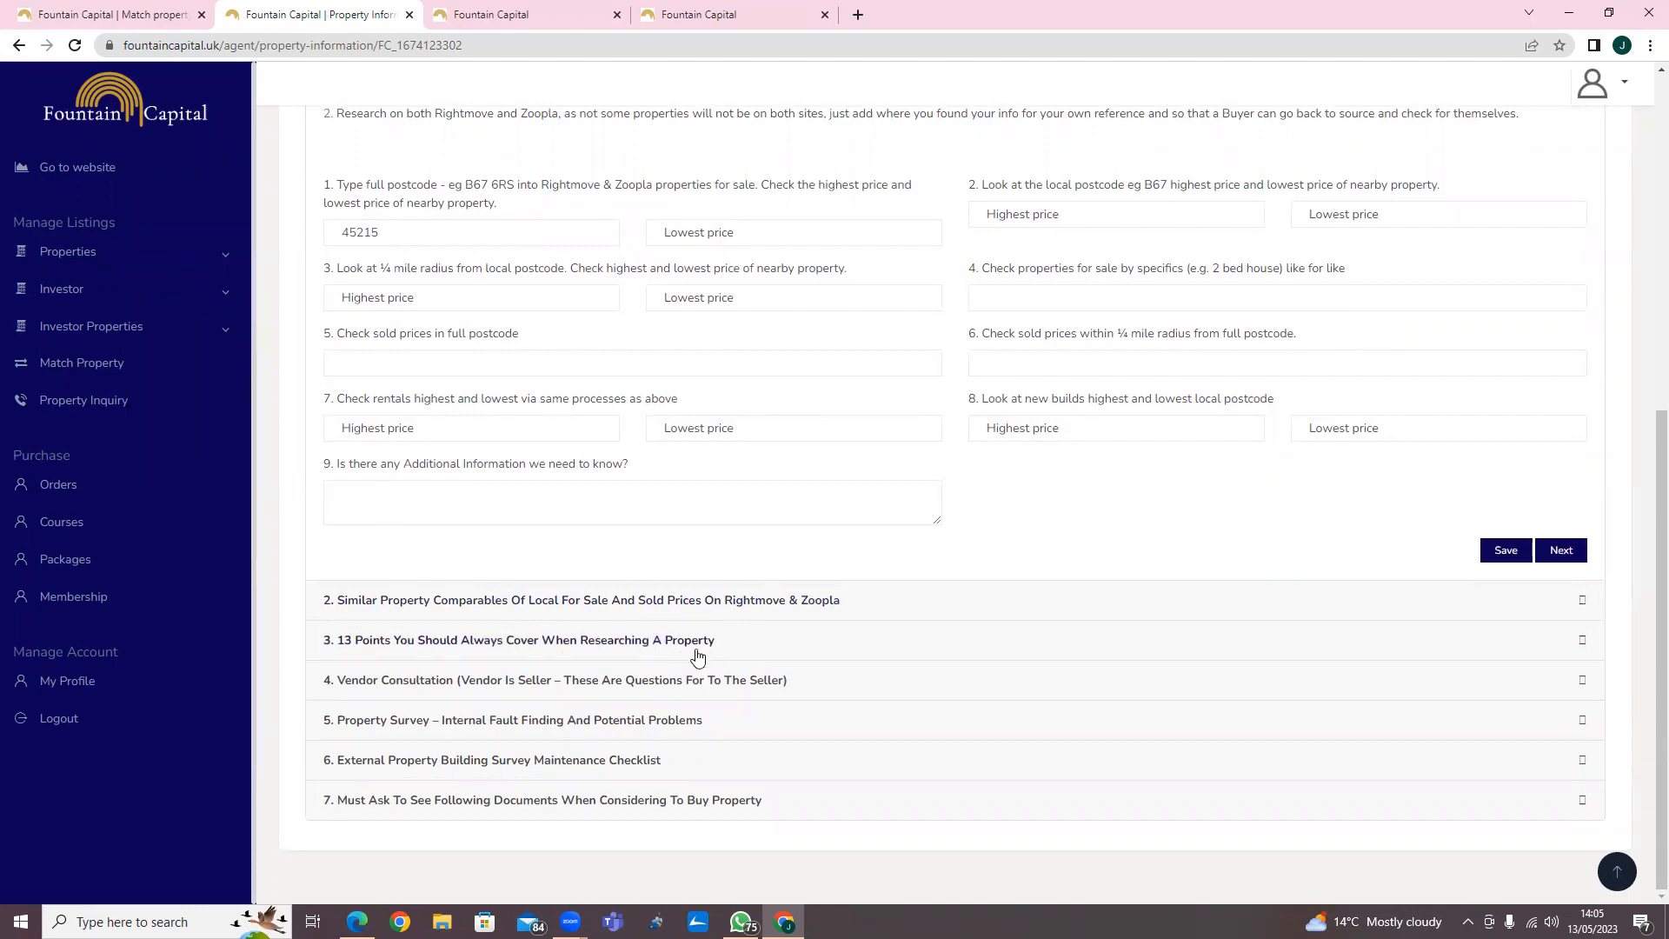
scroll(508, 428, up, 3)
scroll(509, 427, up, 1)
Switch the Property Type to Developer and review the developer research questions.
click(484, 231)
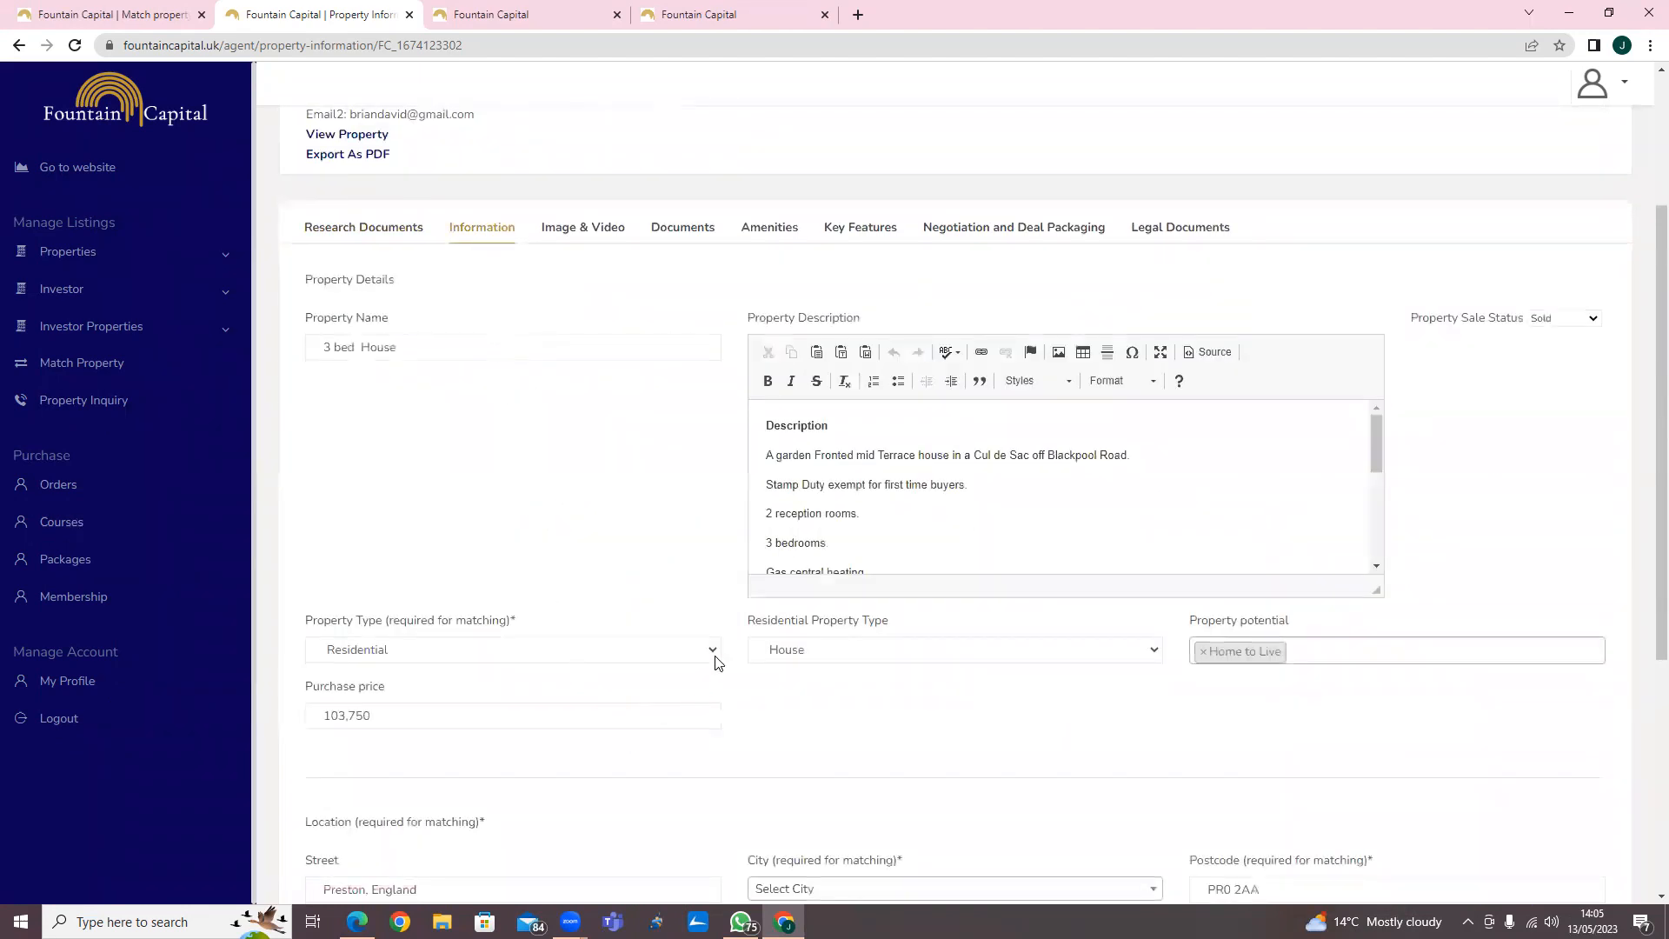
click(711, 650)
click(585, 733)
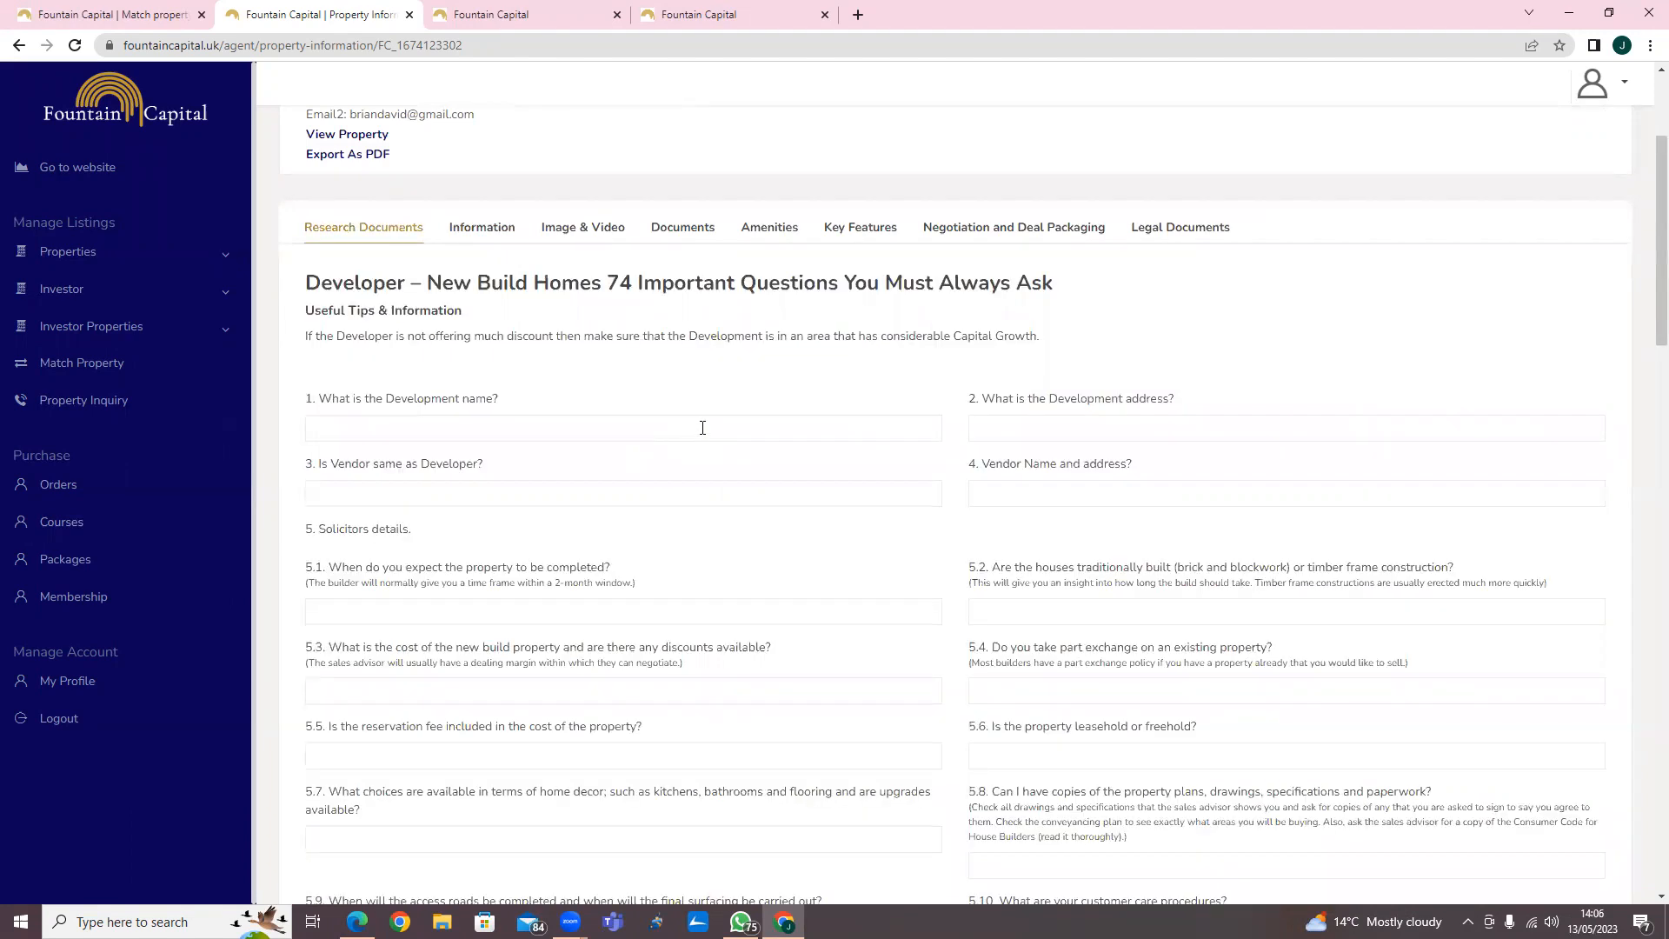
scroll(702, 428, down, 6)
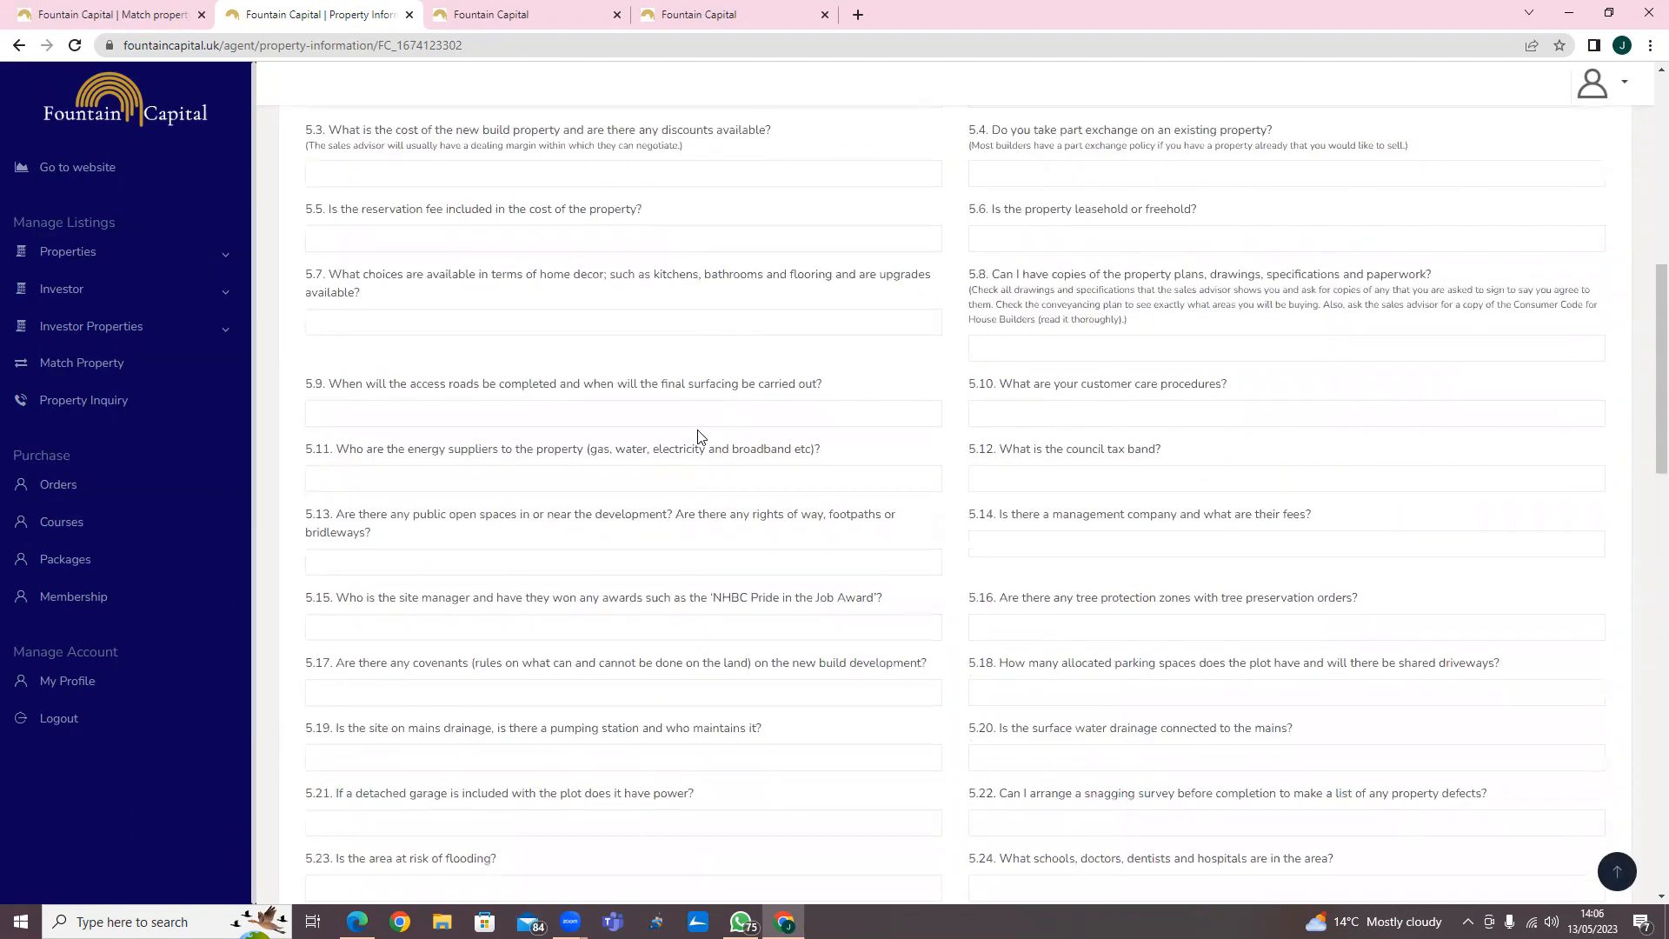
scroll(698, 436, down, 11)
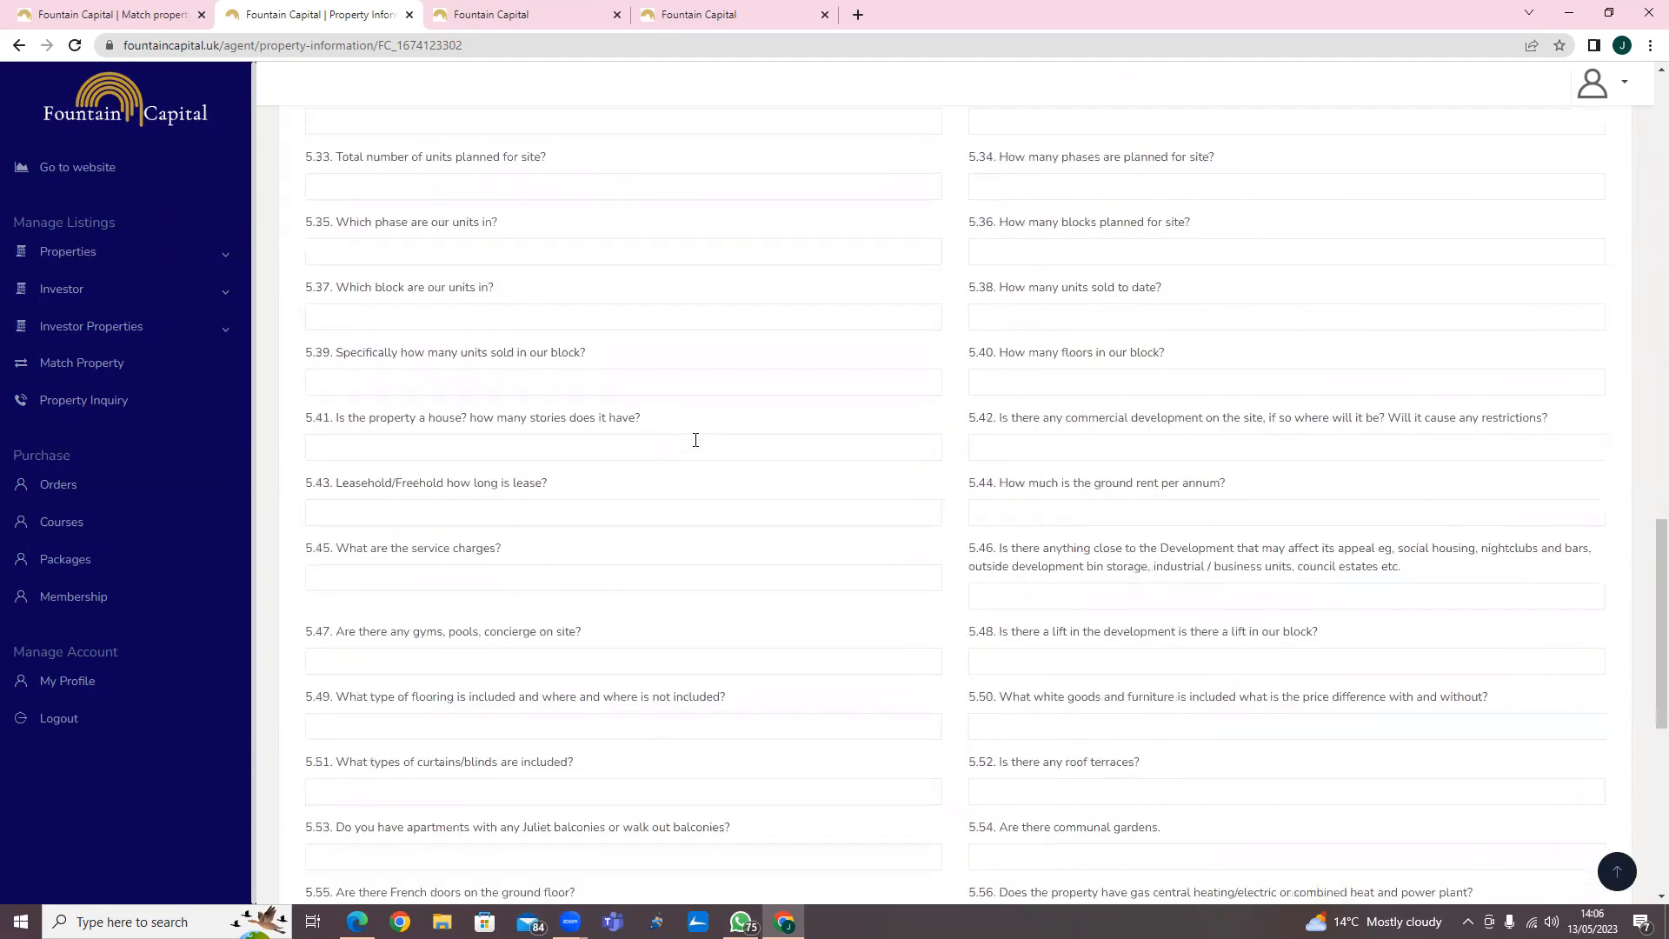
scroll(696, 439, up, 3)
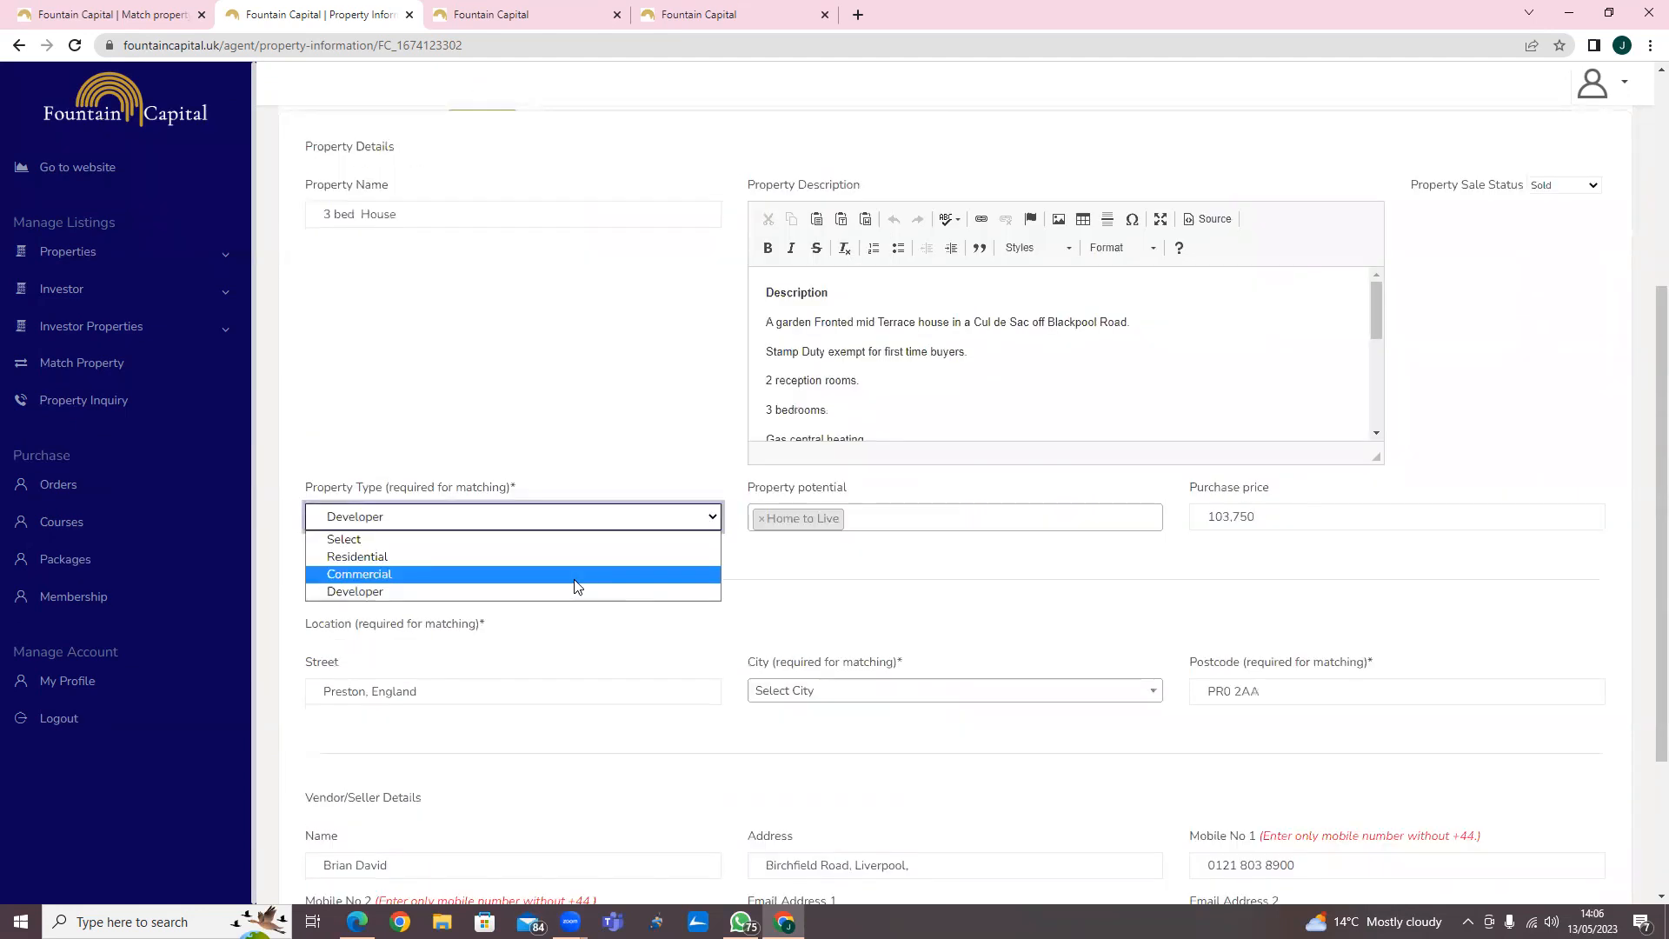
Switch the Property Type to Commercial and review the commercial research questions.
click(580, 580)
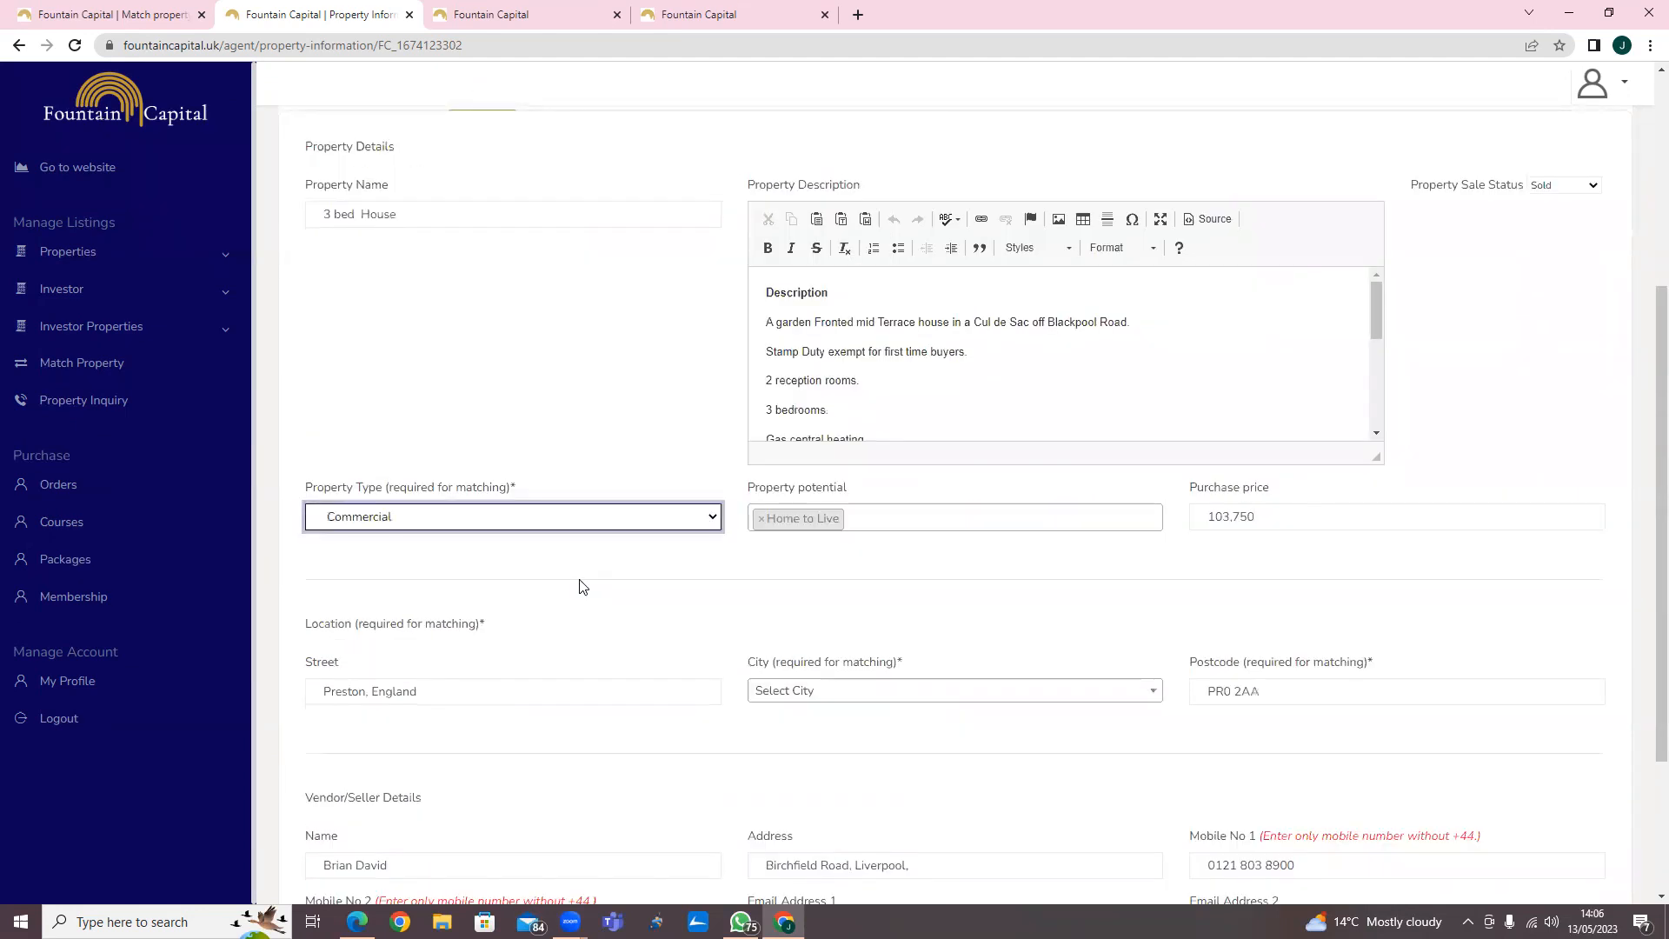
scroll(608, 506, down, 4)
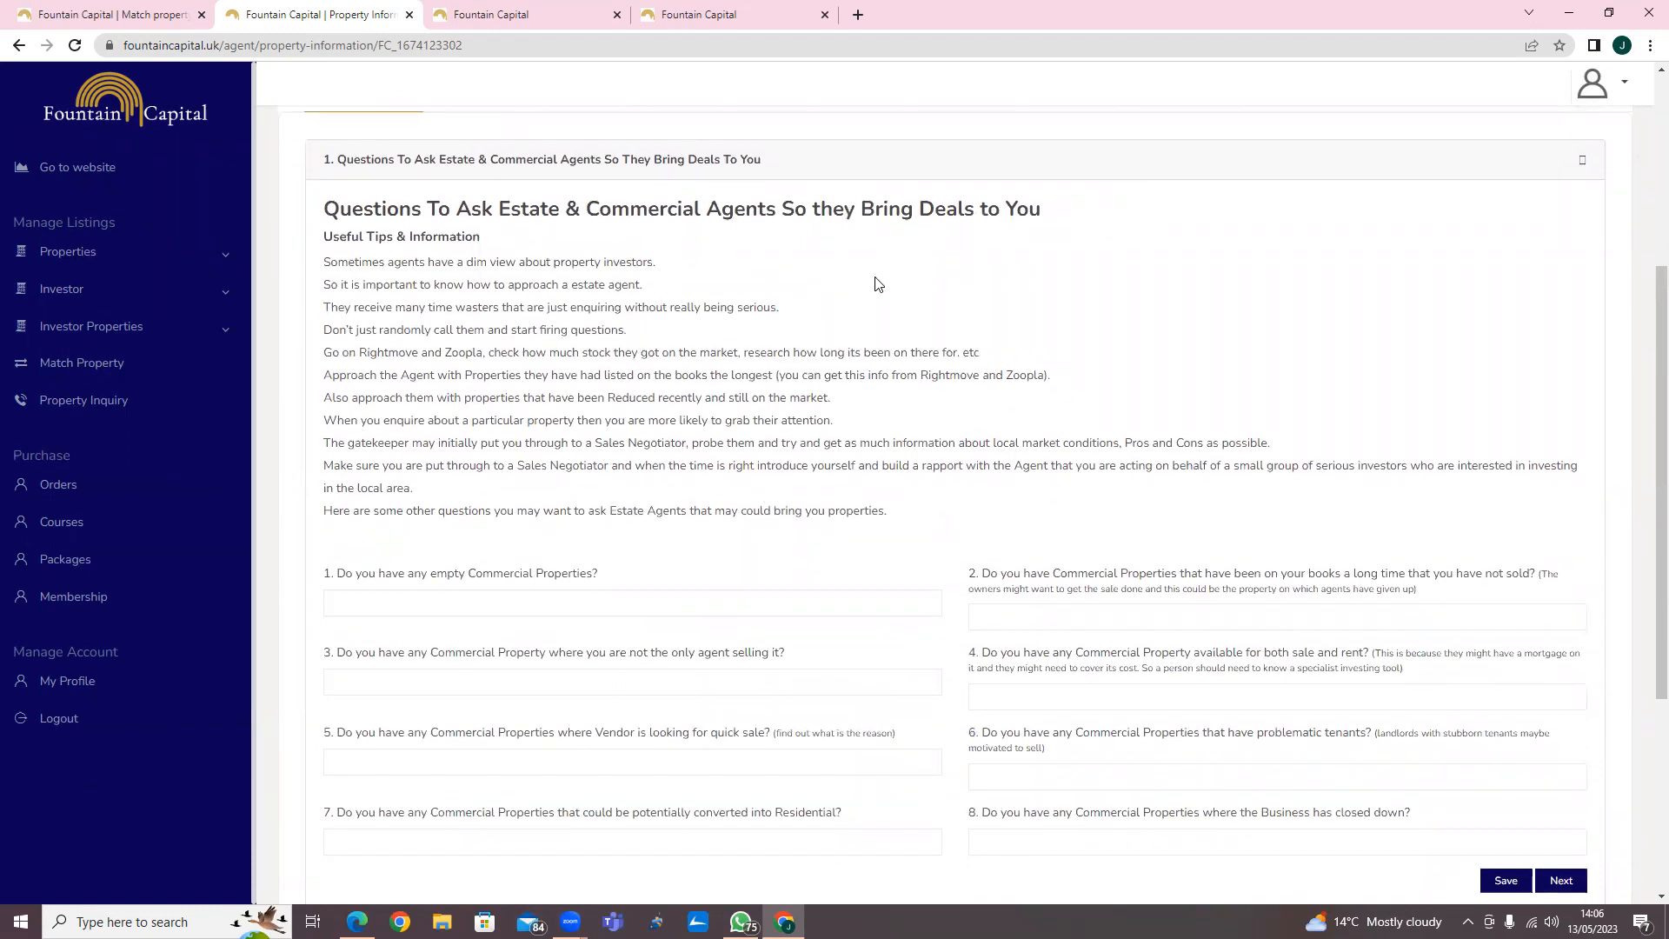
scroll(876, 287, down, 2)
scroll(421, 670, down, 2)
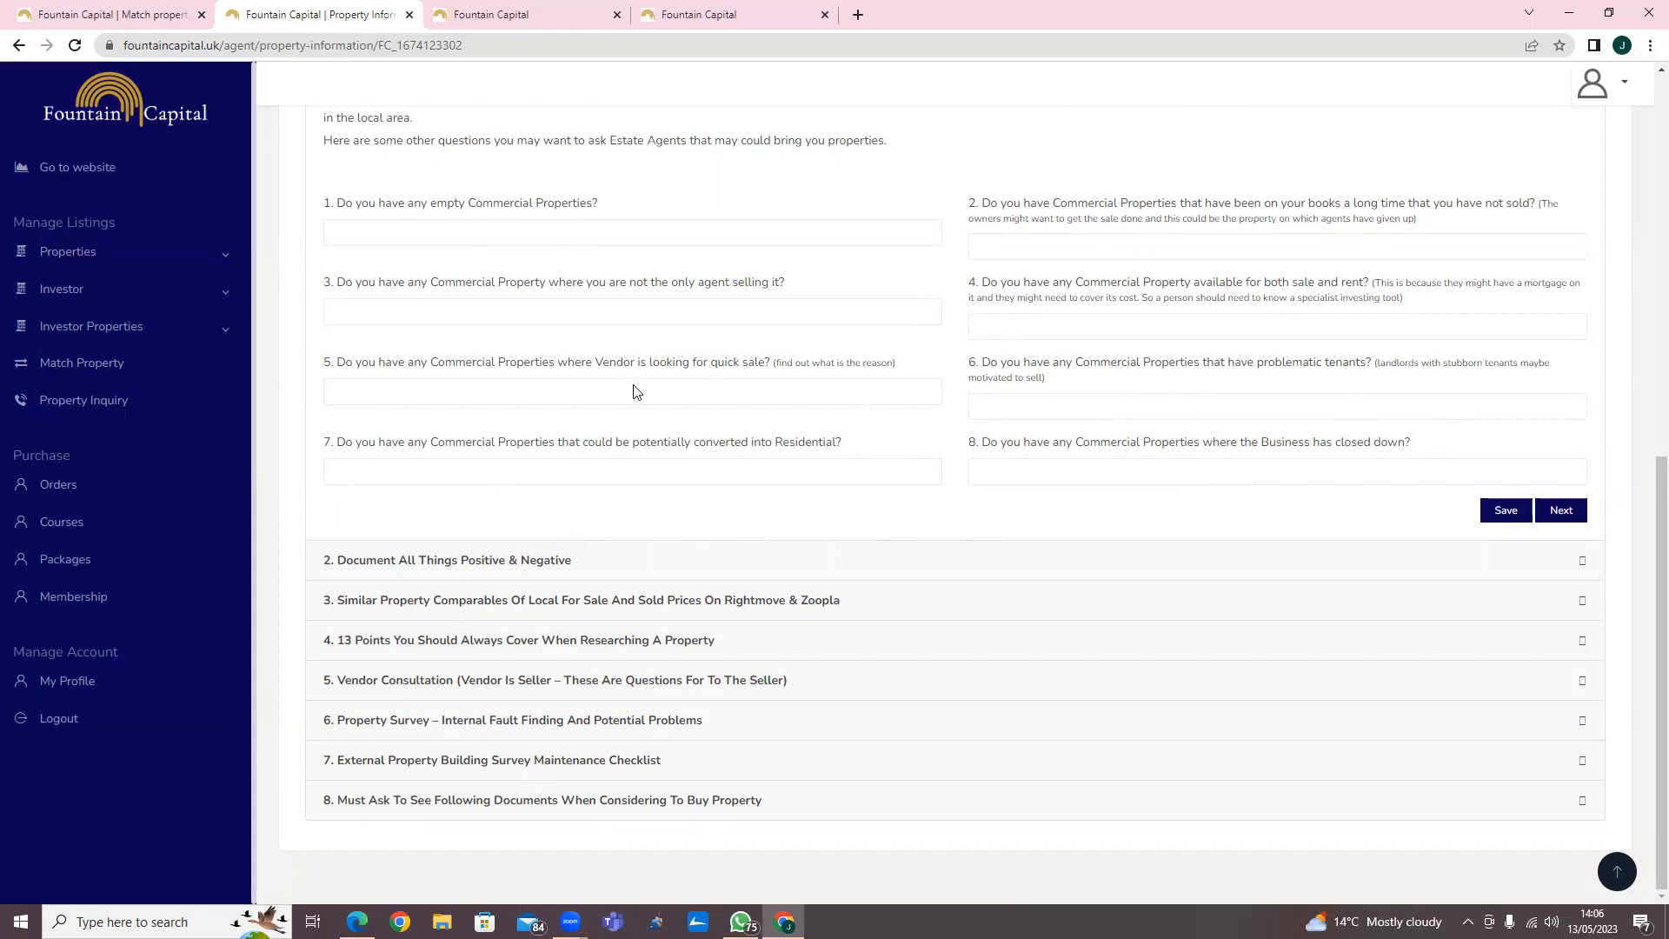
scroll(635, 386, up, 10)
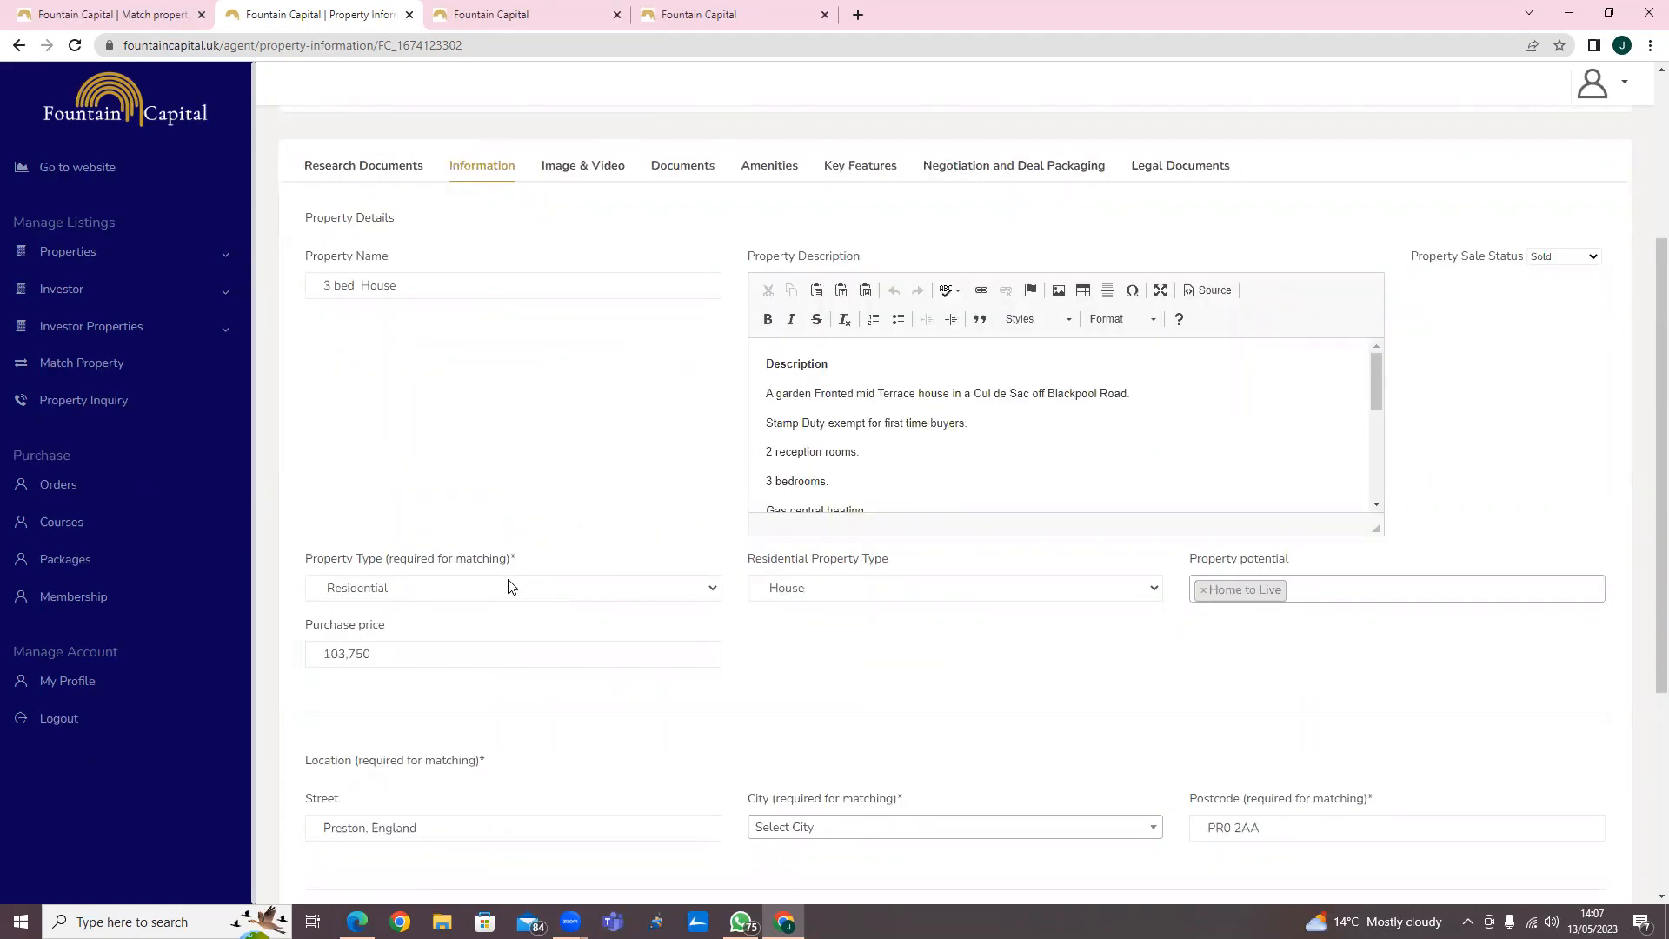
Set the Property Type to Residential, keeping House as the residential property type.
click(511, 587)
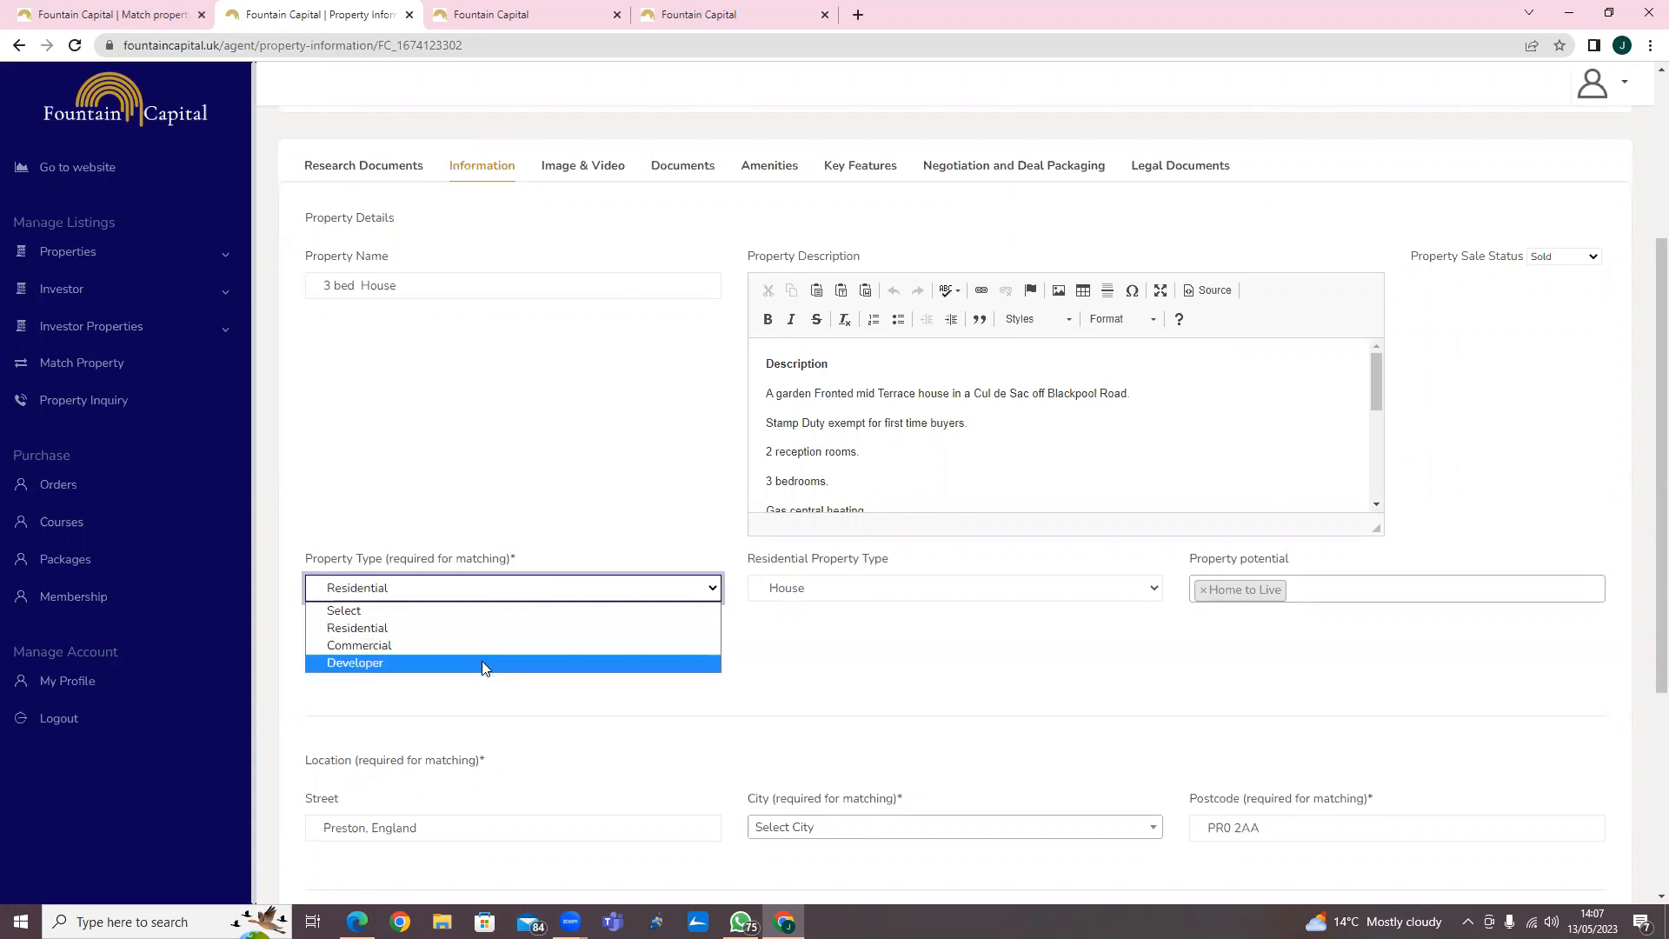
click(482, 628)
click(1008, 588)
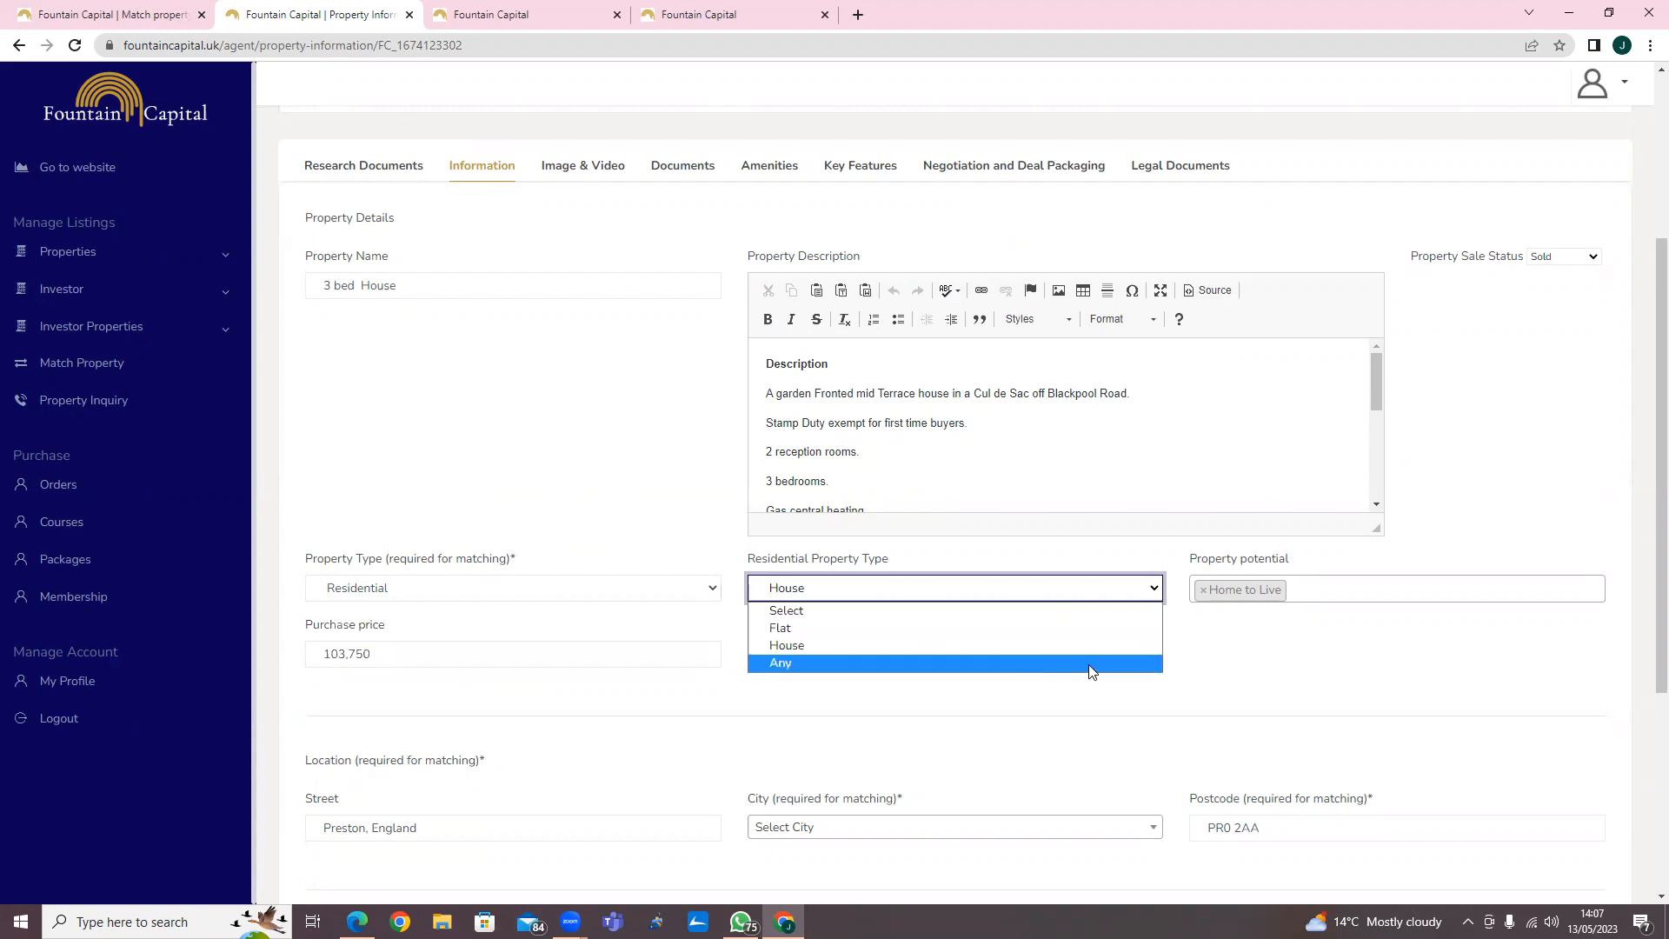
click(1241, 665)
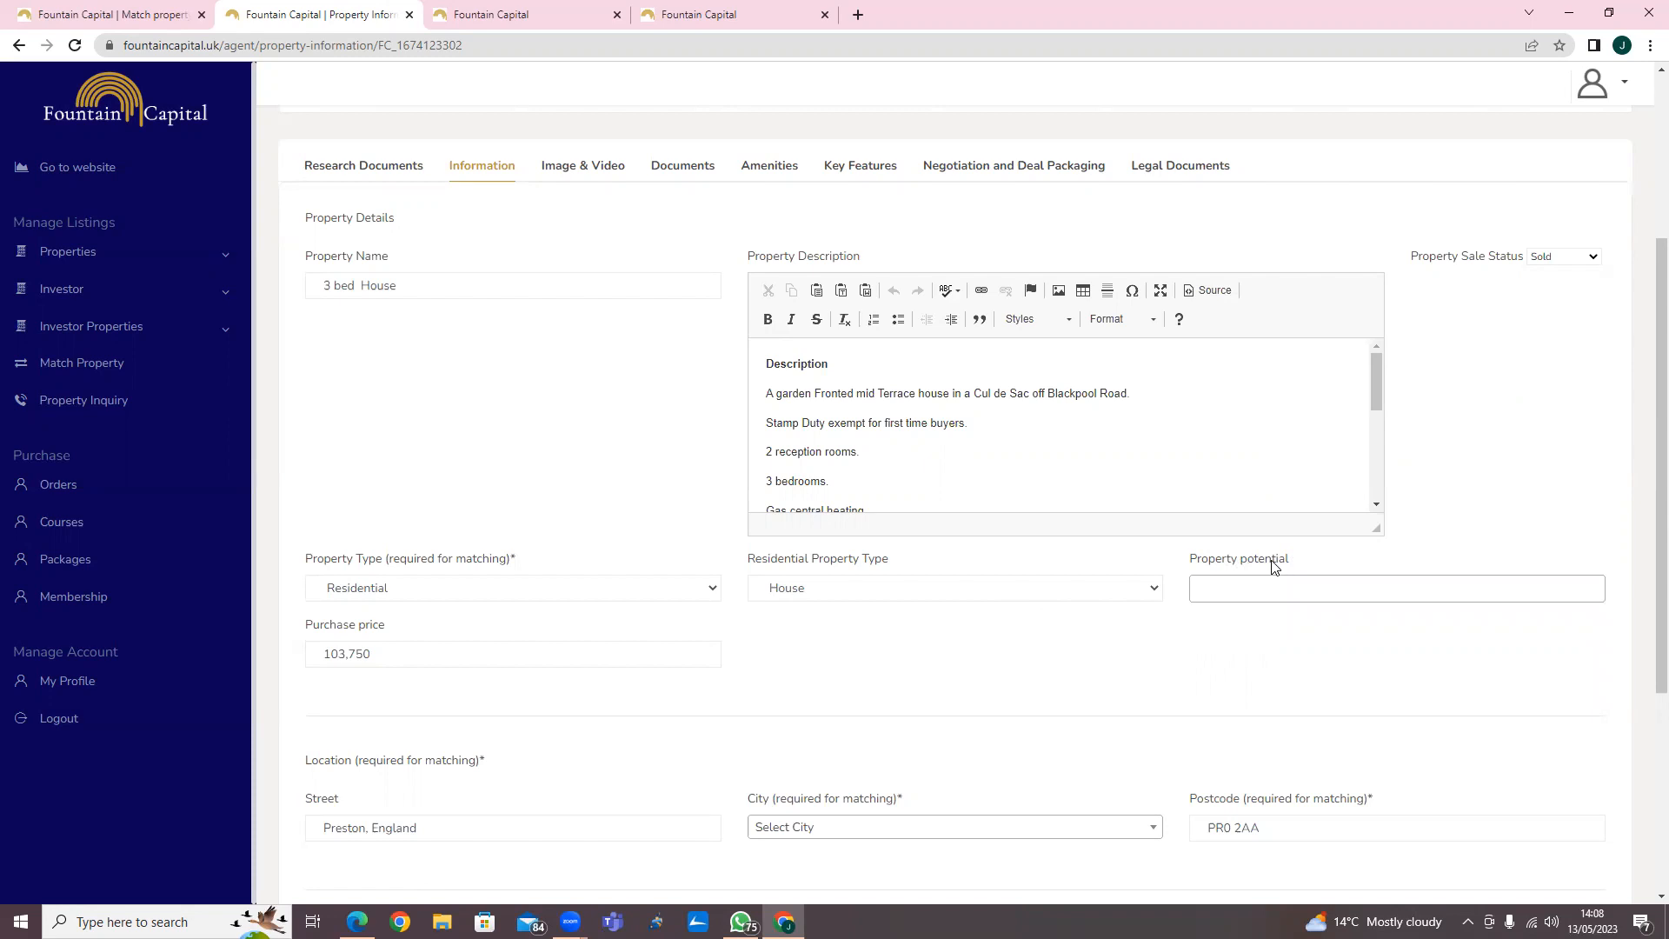
Set the Property potential to Home to Live, Buy to let, Single Let and Rent for Rent, and save the property information.
click(1257, 591)
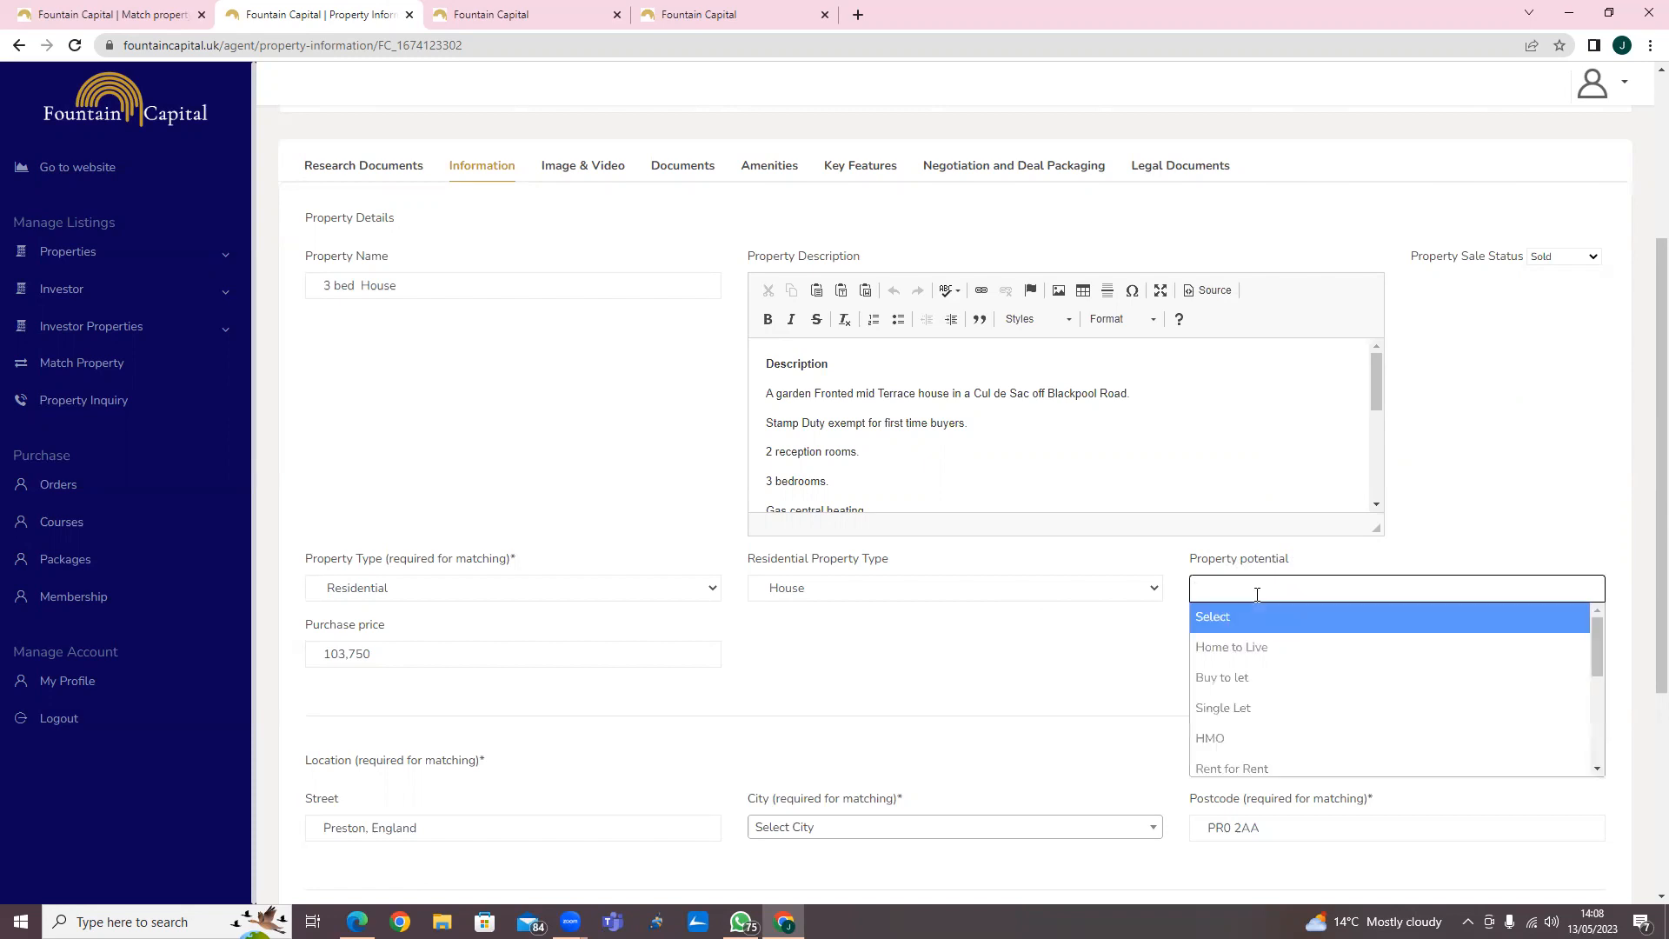
click(1269, 648)
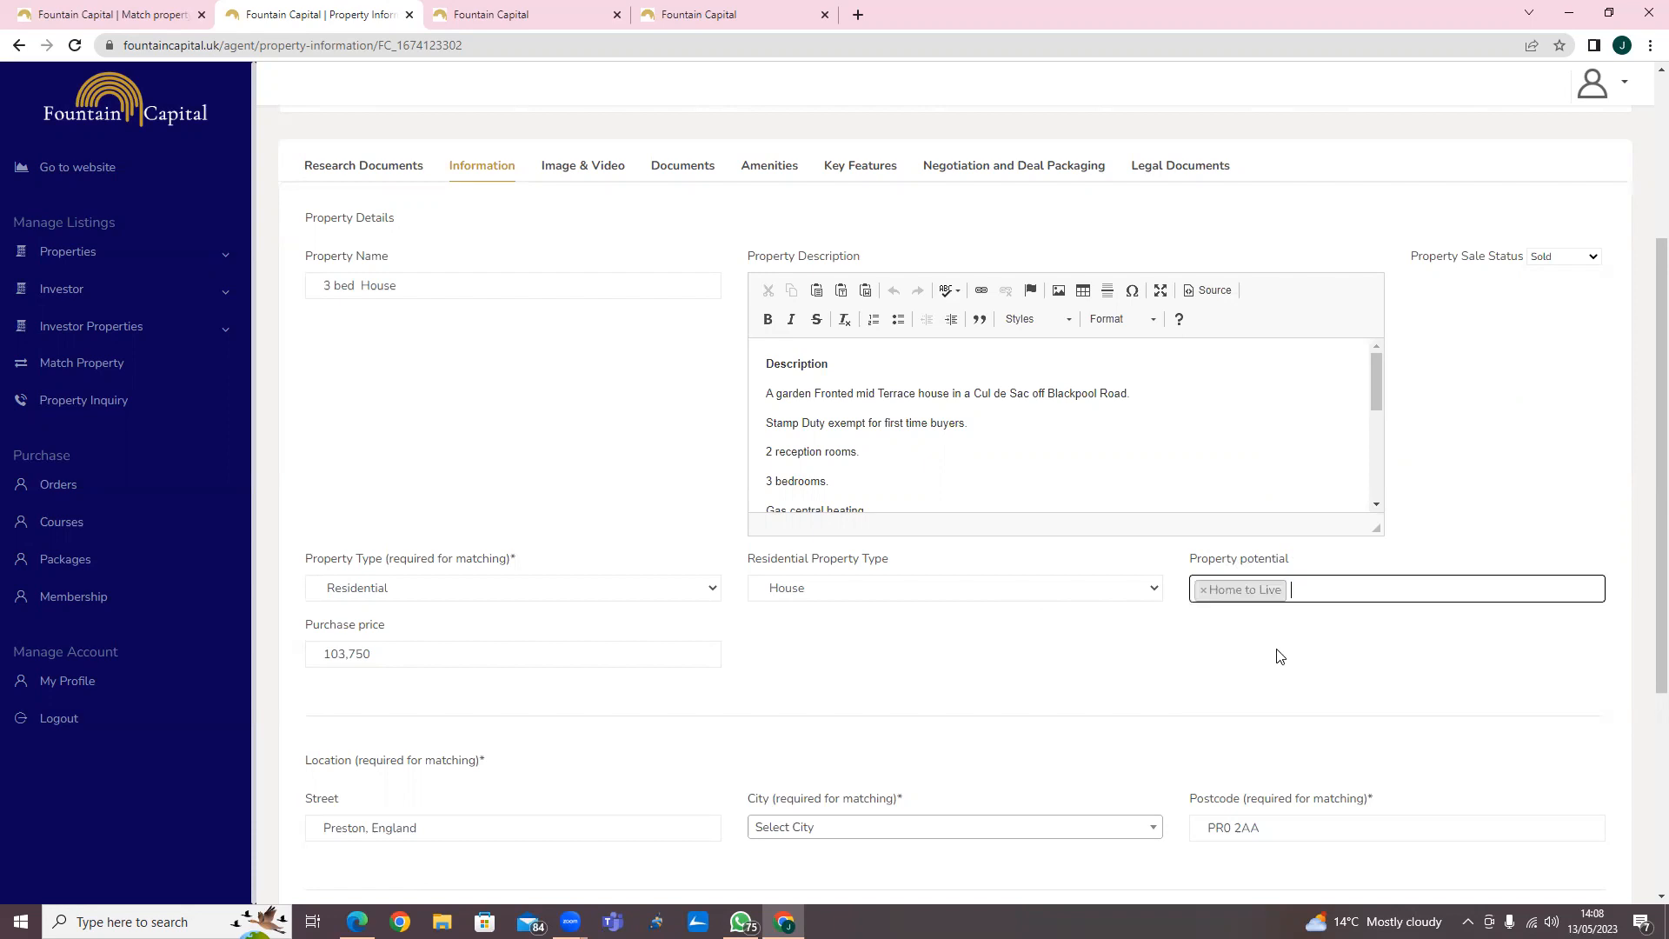
click(1339, 581)
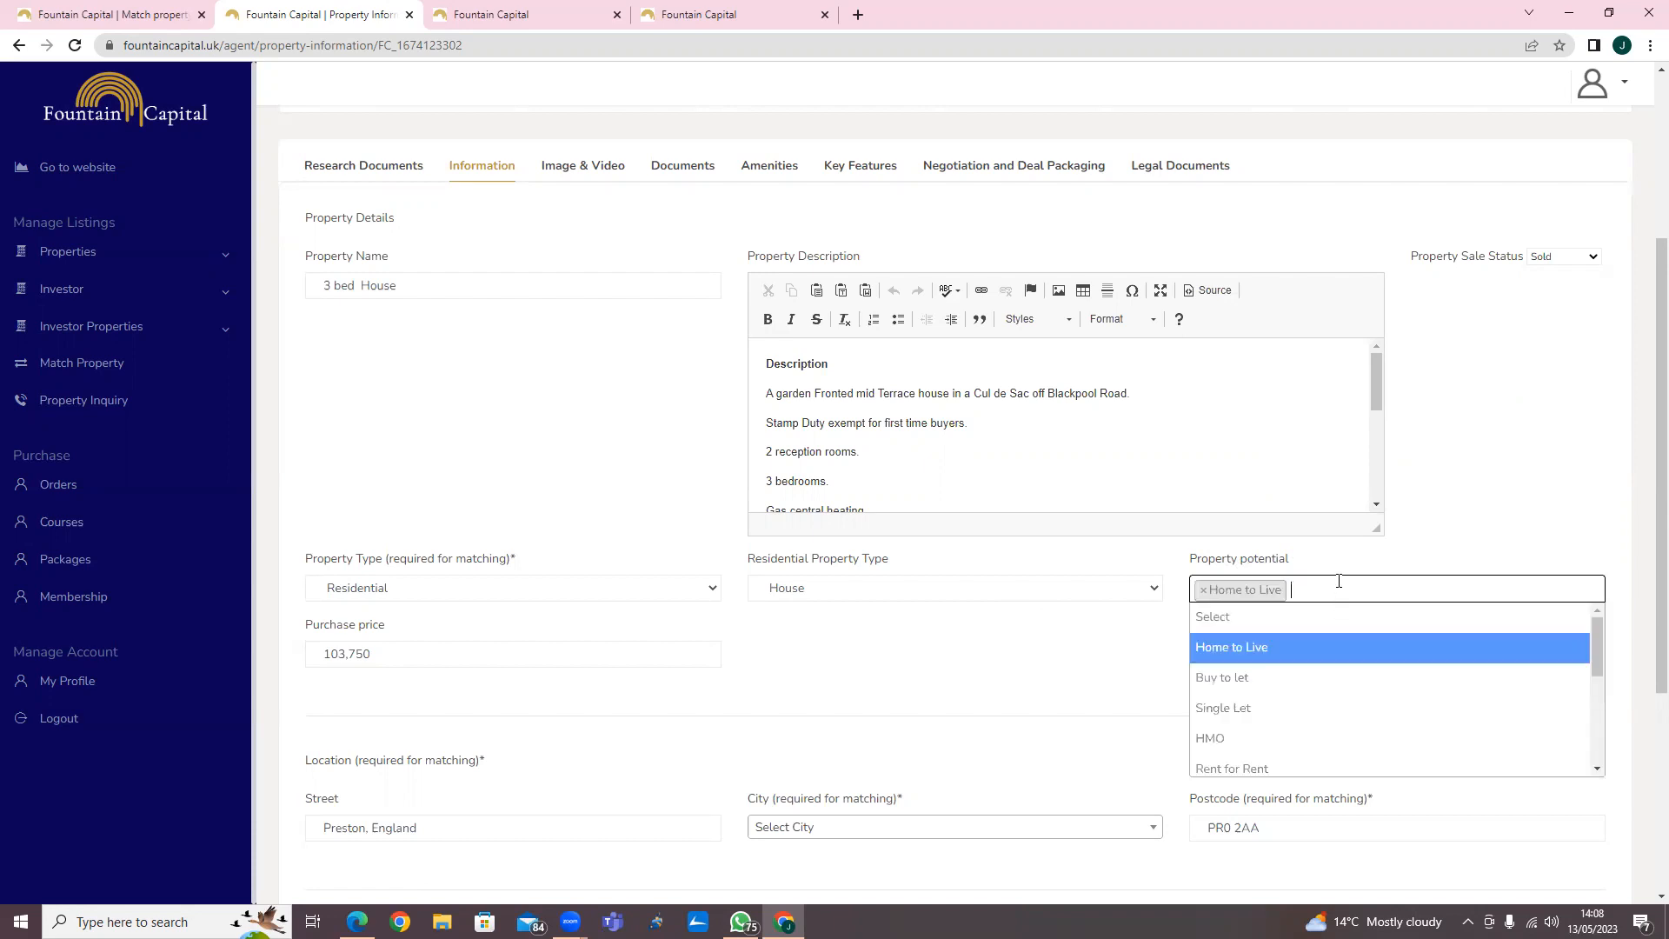
click(1315, 677)
click(1409, 591)
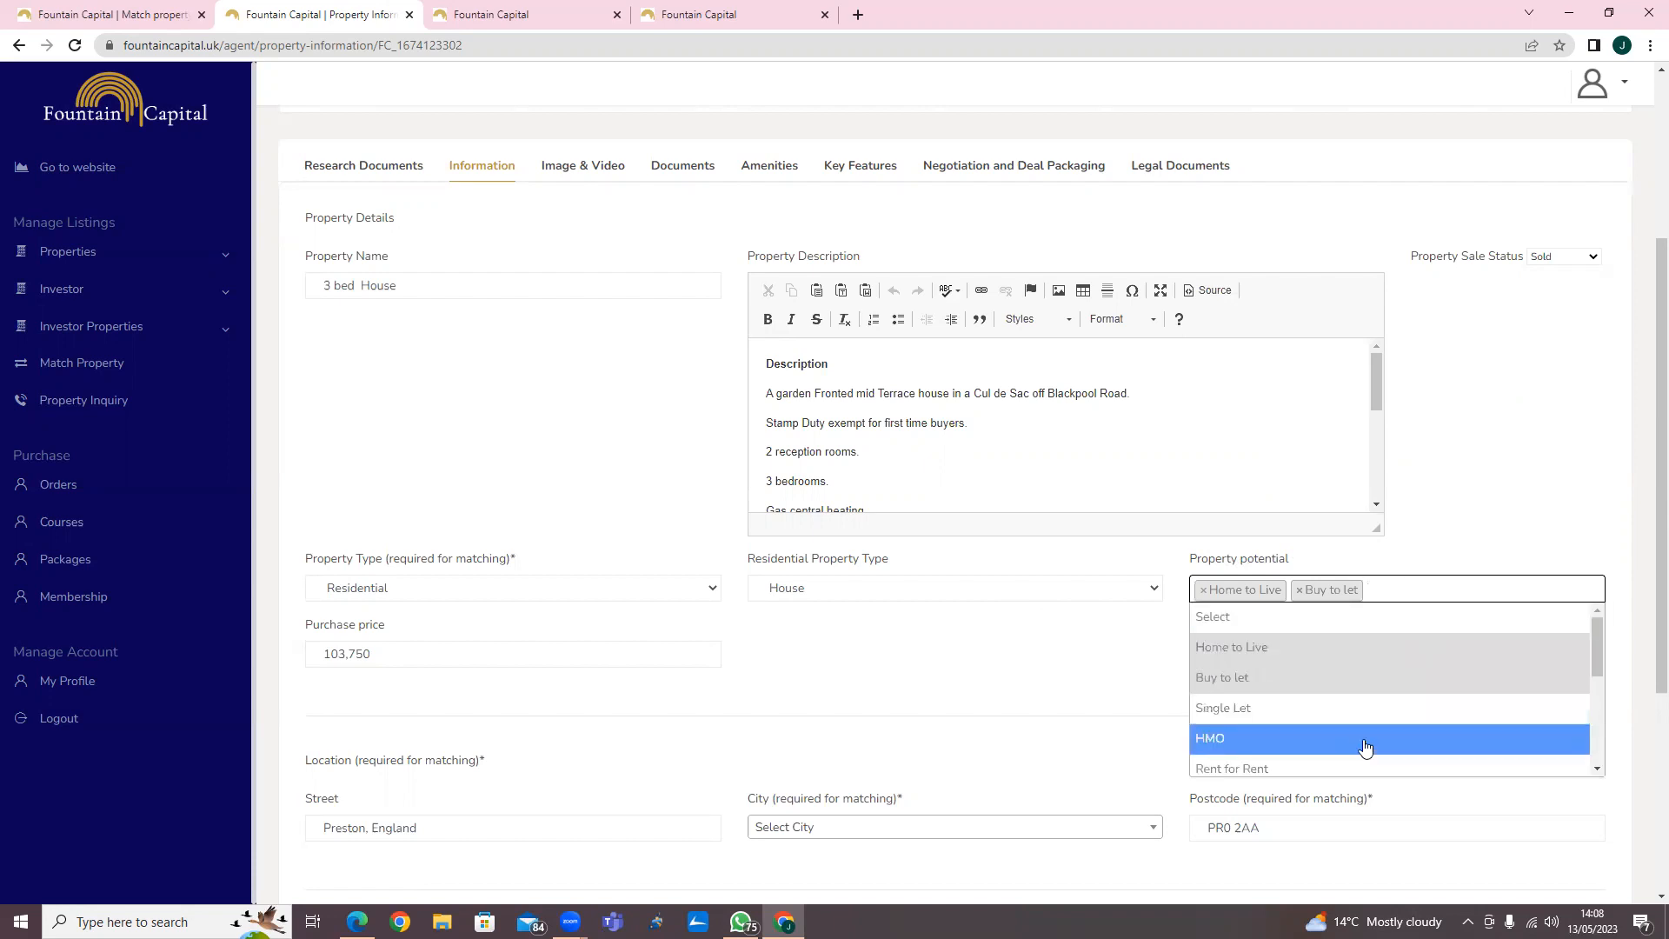
click(1382, 718)
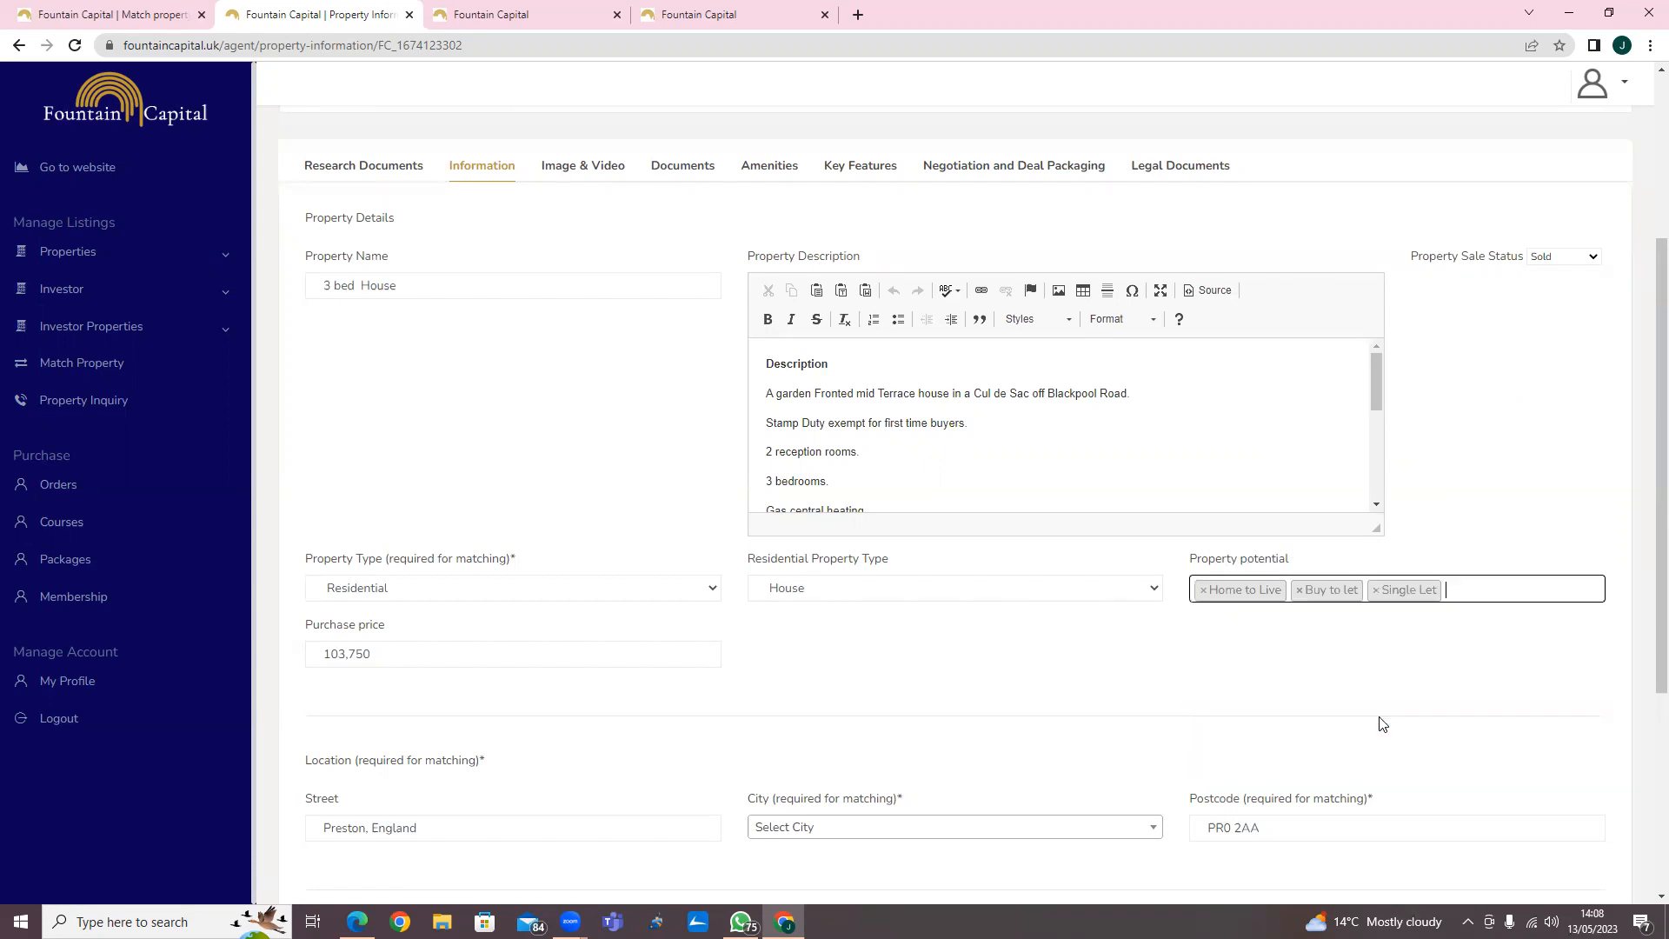
click(1476, 586)
click(1427, 765)
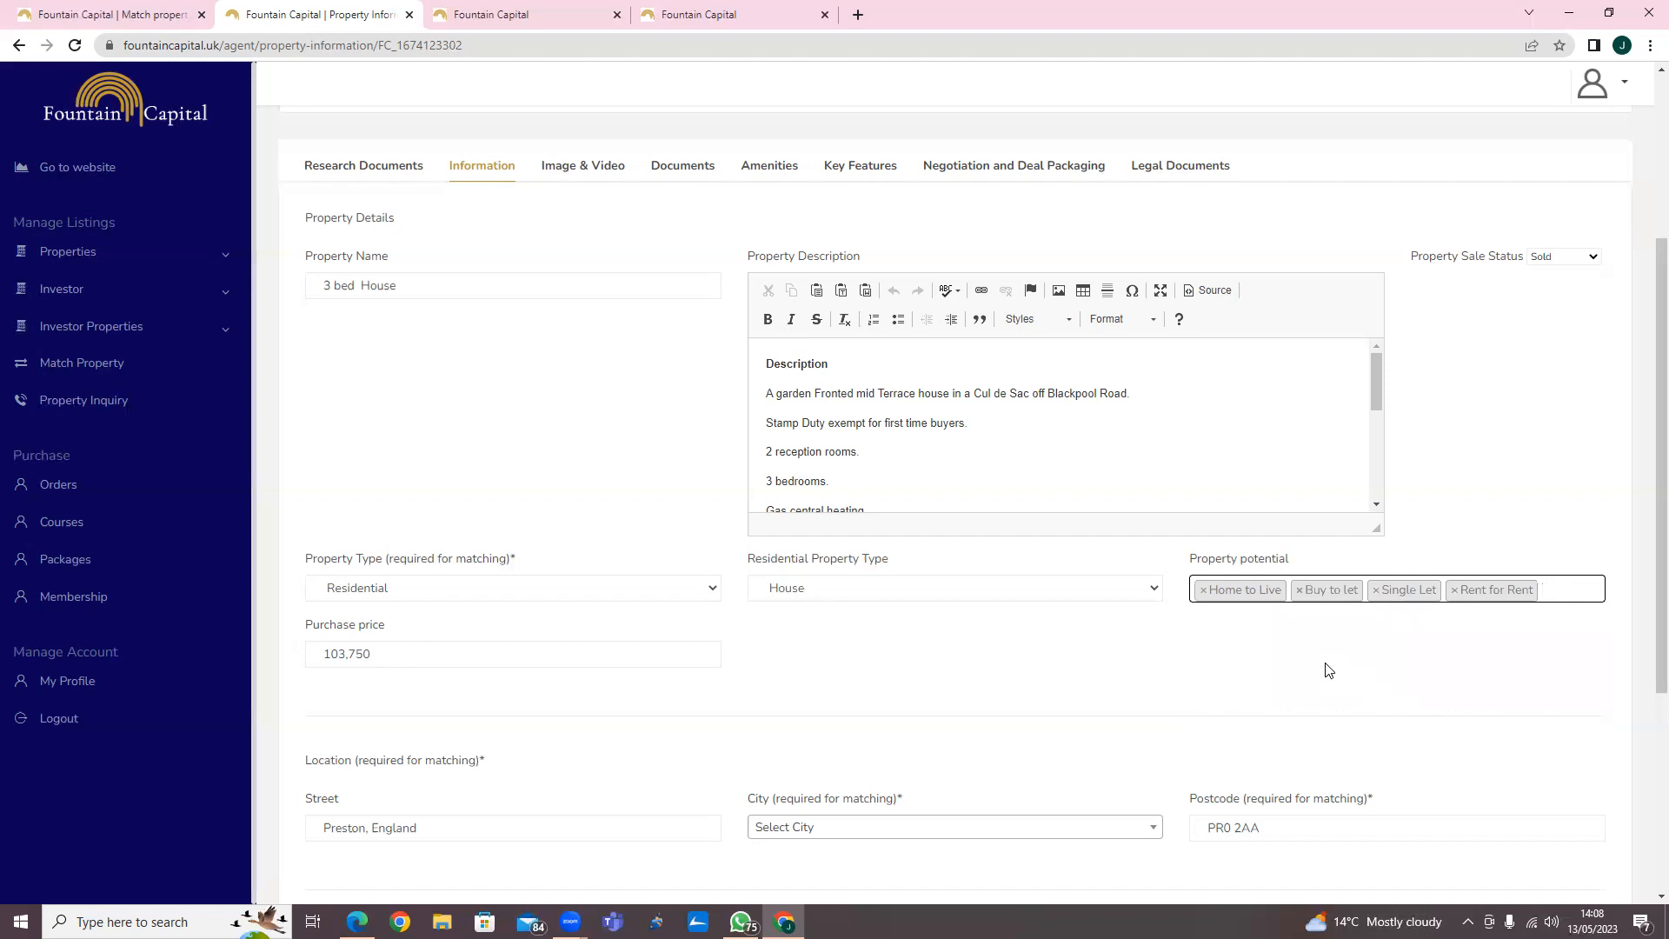
click(1350, 766)
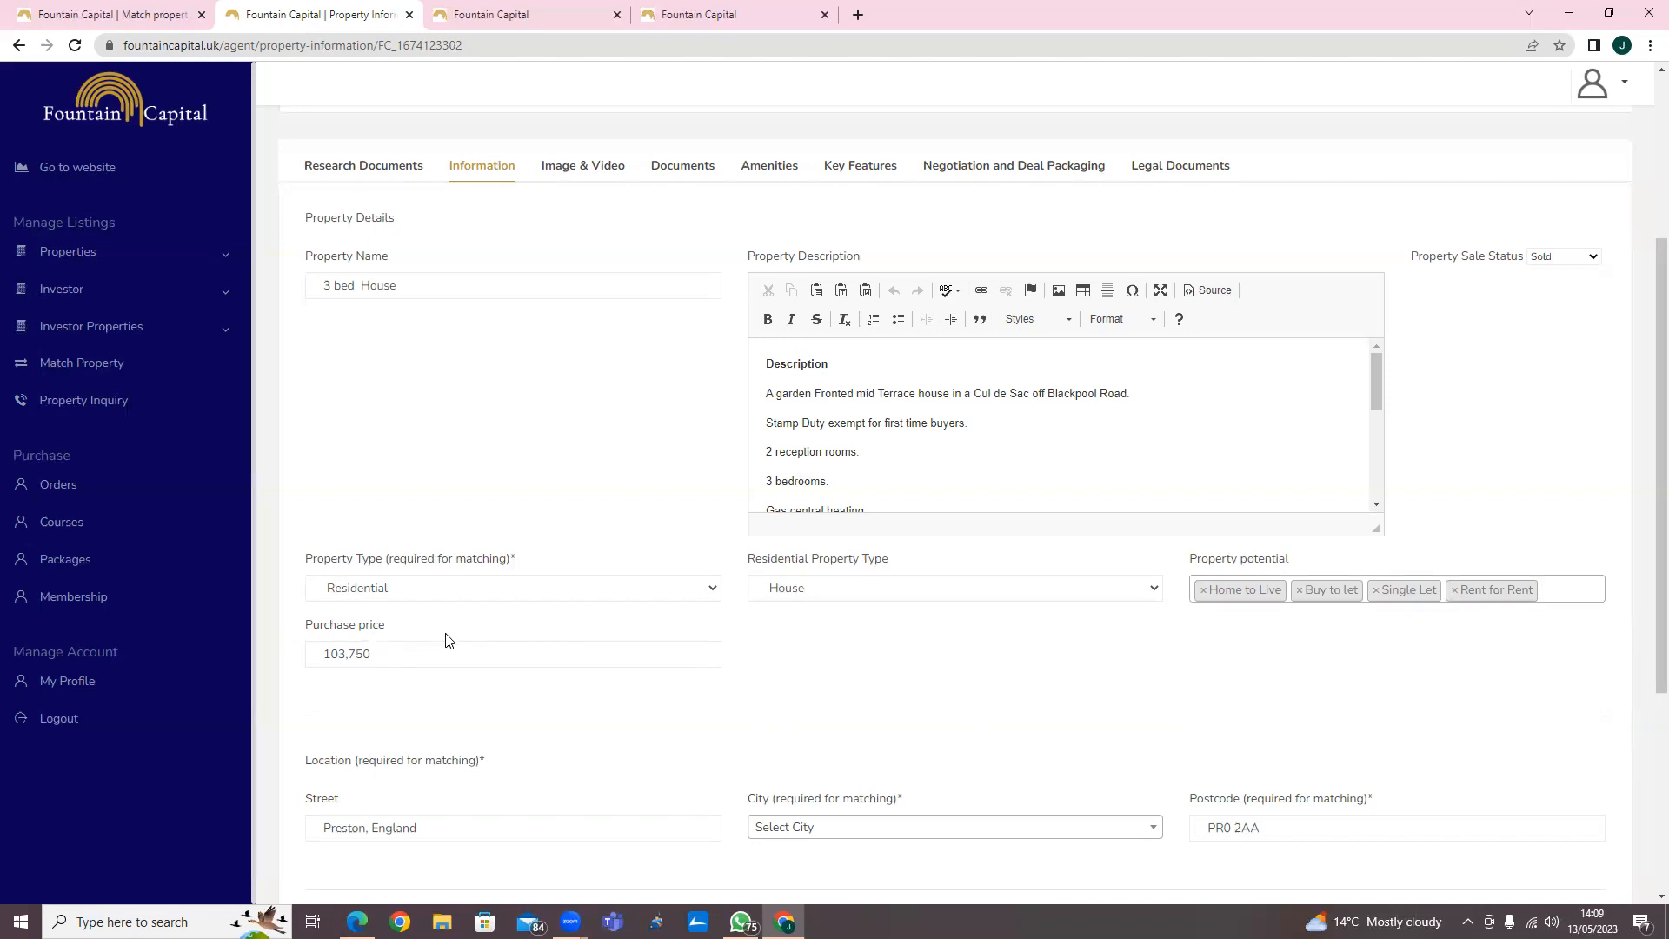
scroll(963, 702, down, 2)
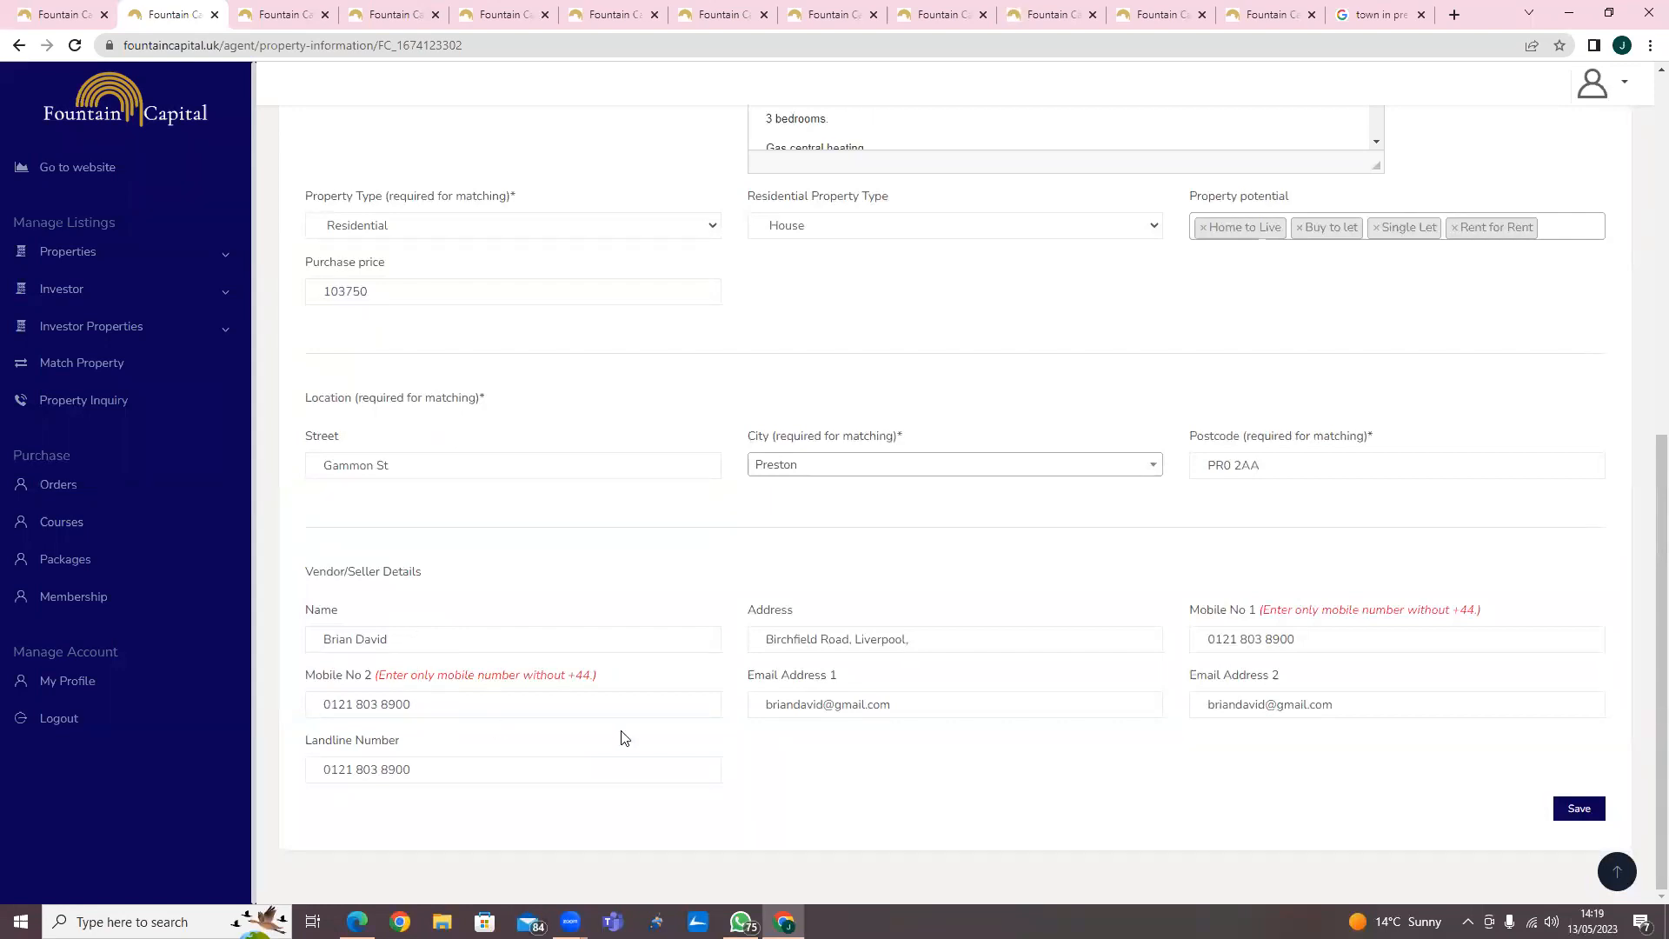
click(1579, 809)
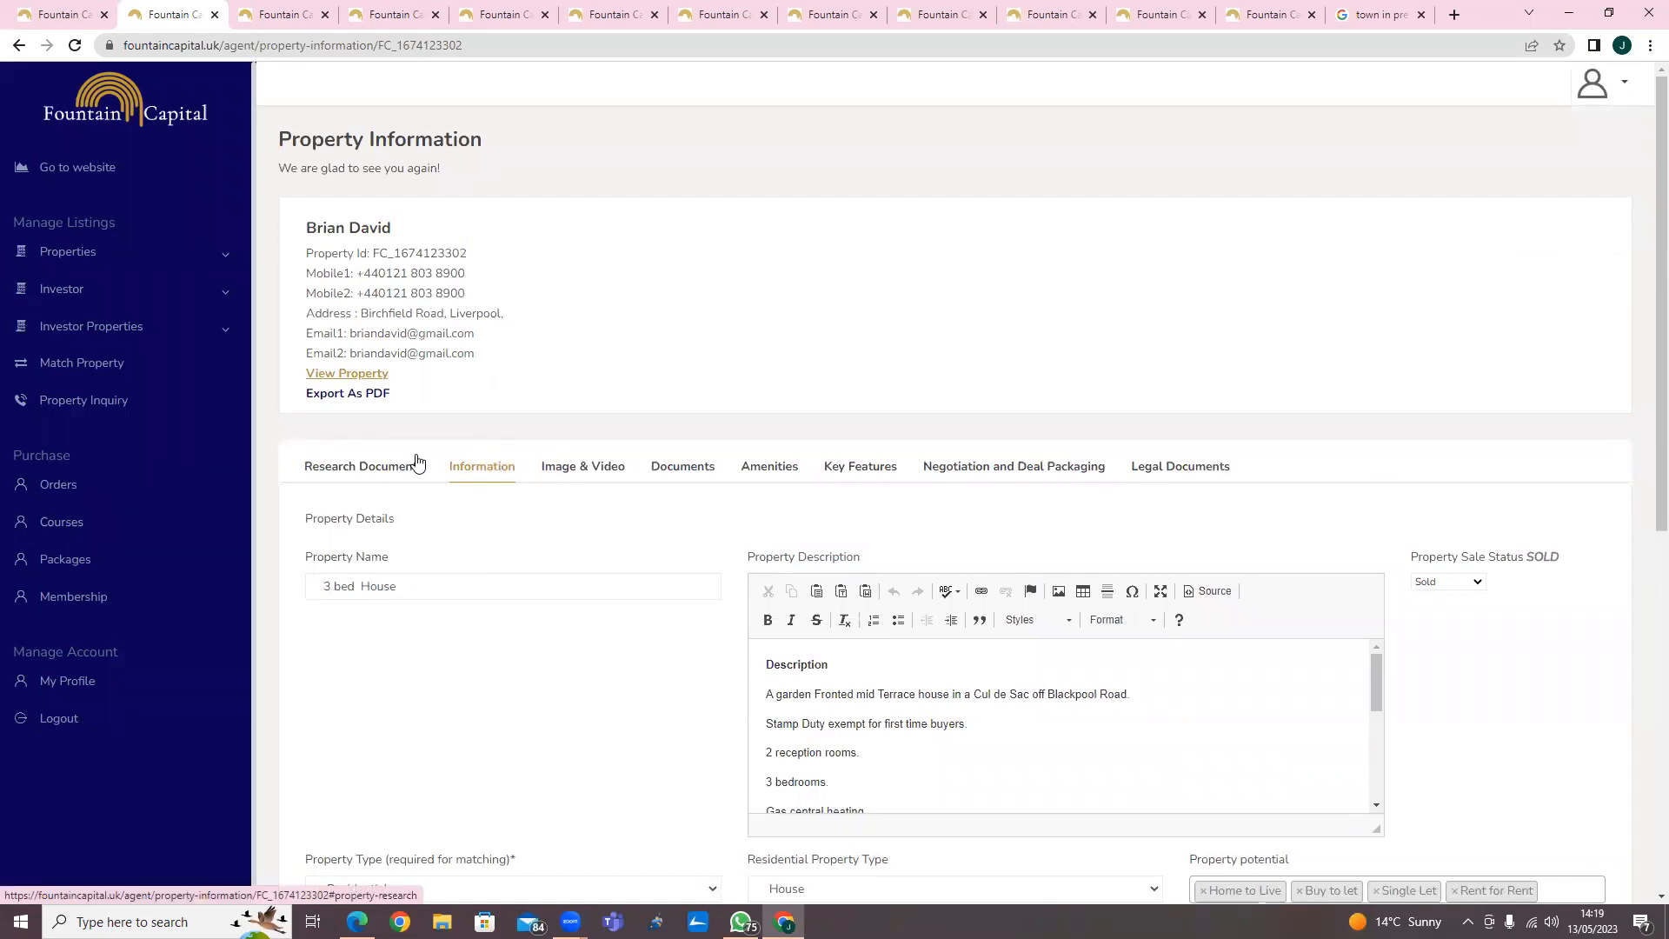
Open the Research Documents and read through the Document All Things Positive & Negative questions.
click(385, 470)
scroll(674, 502, down, 2)
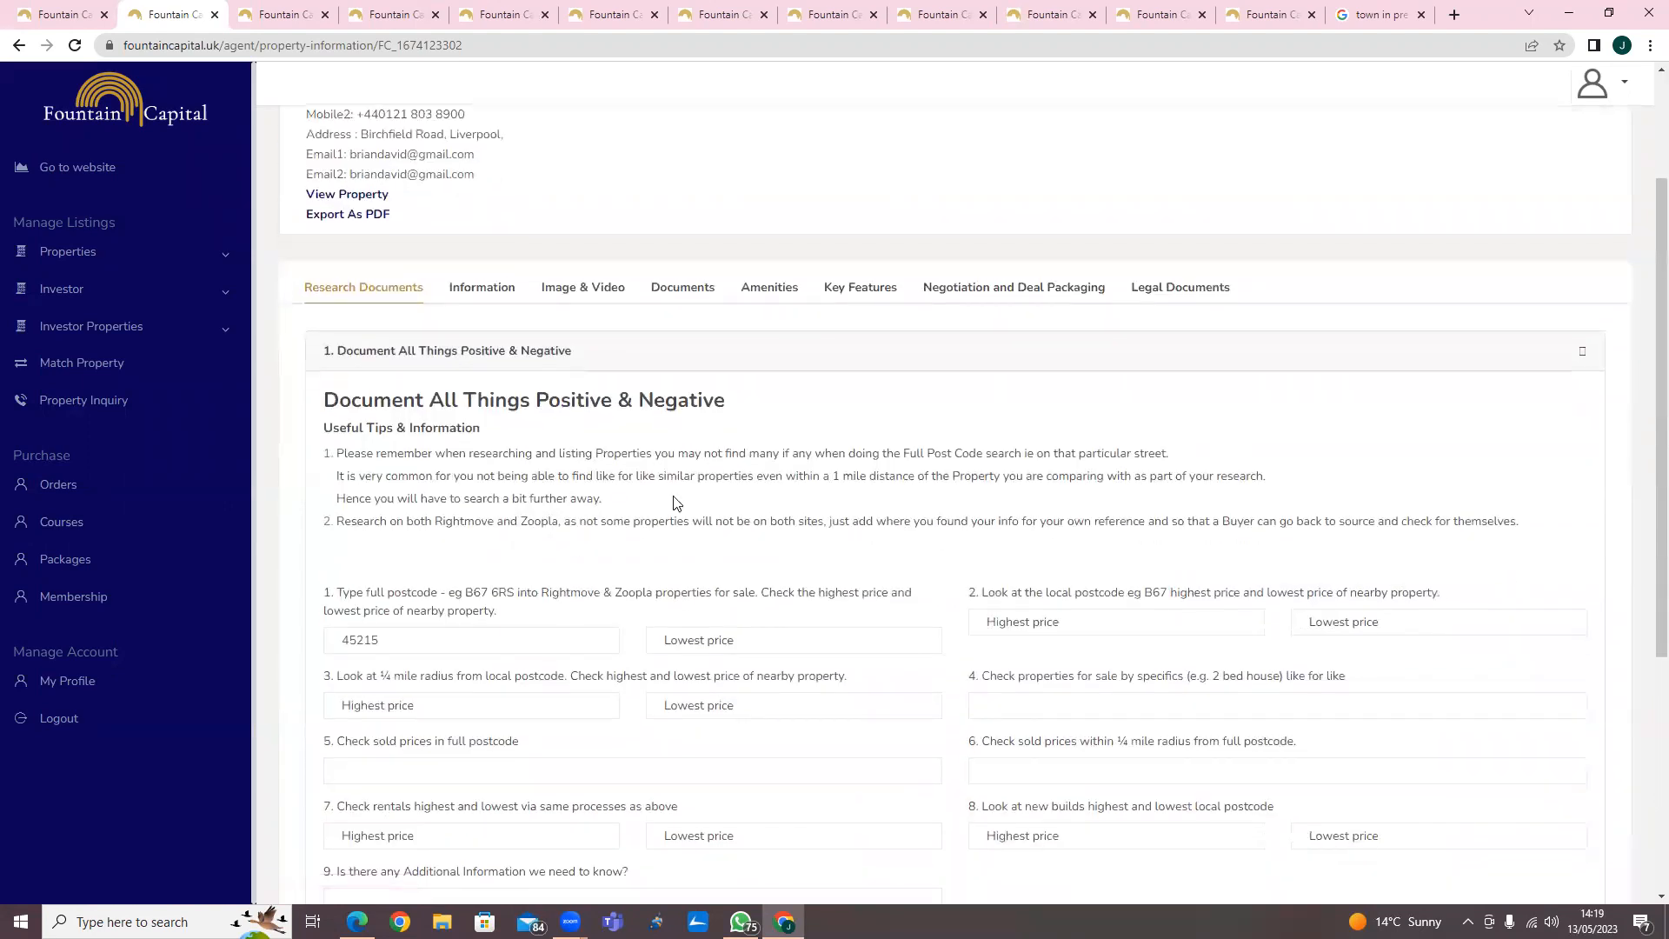
scroll(741, 492, down, 2)
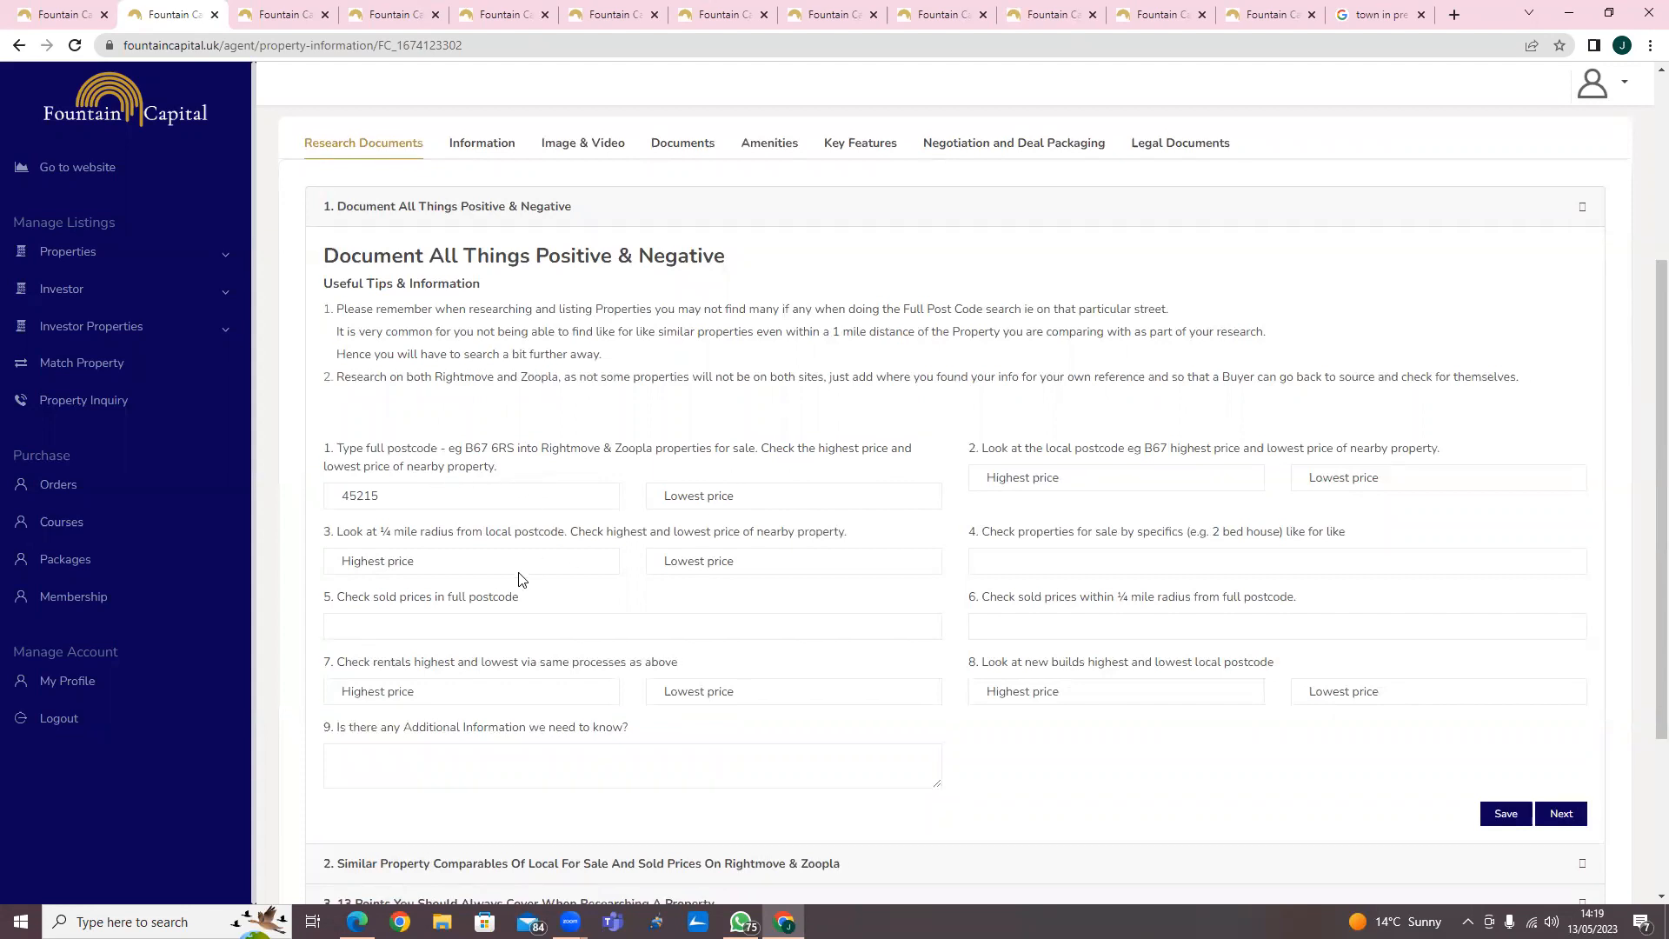
scroll(522, 573, down, 2)
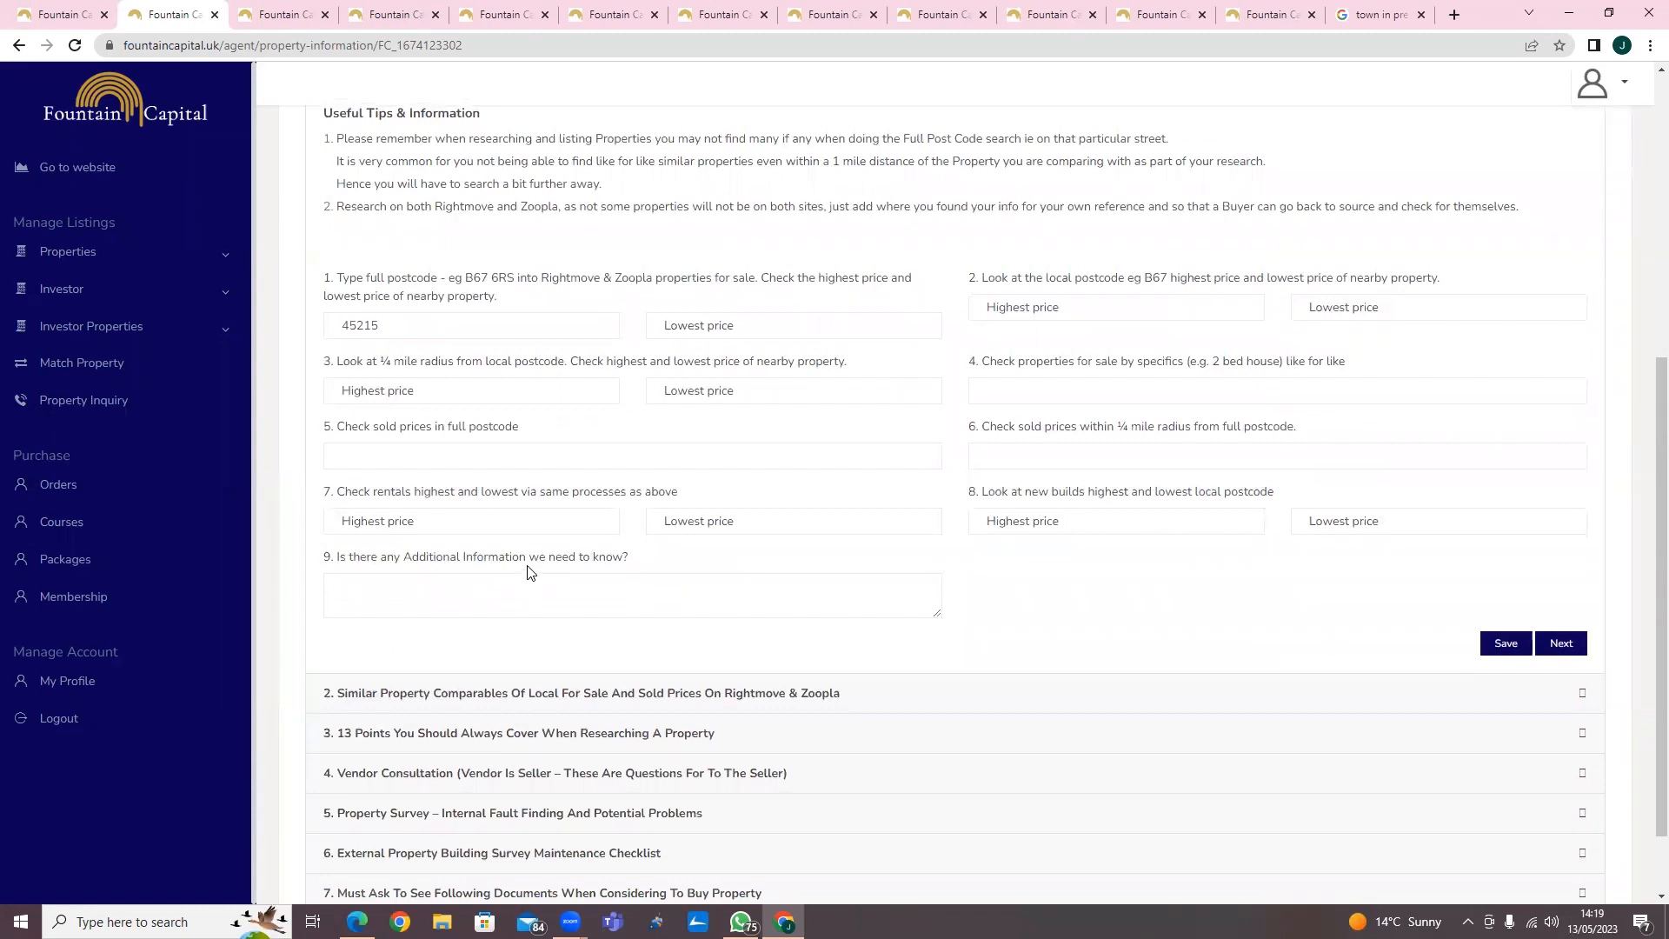
scroll(531, 574, down, 1)
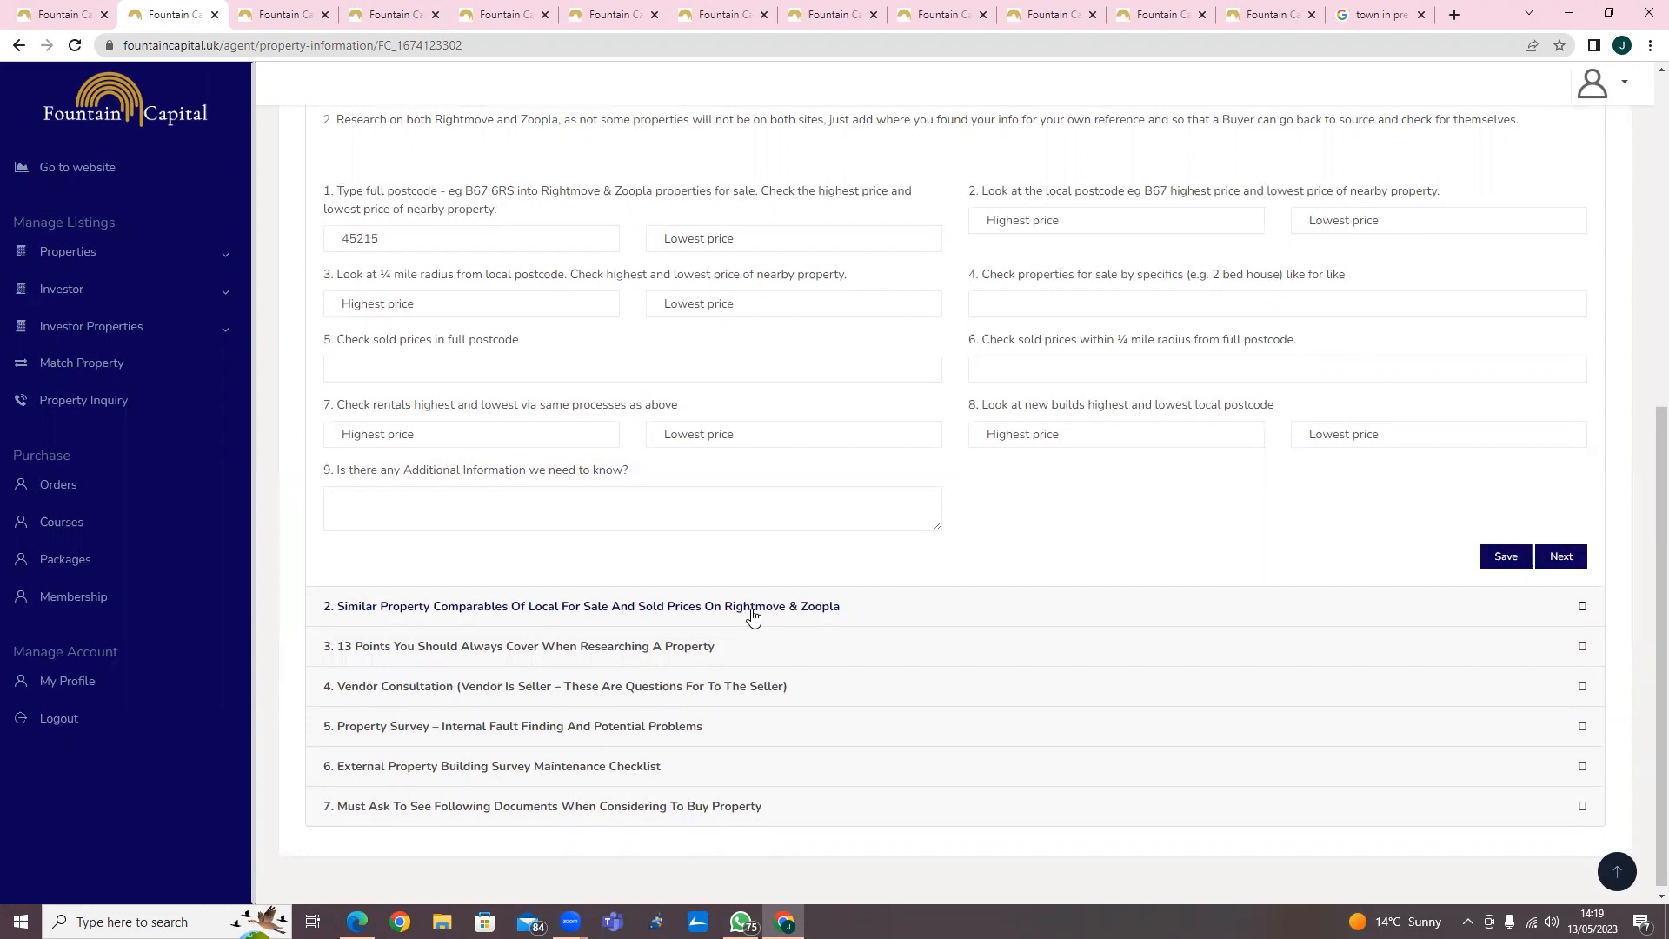
Open the Similar Property Comparables section, then the 13 Points research section, and review their questions.
click(753, 608)
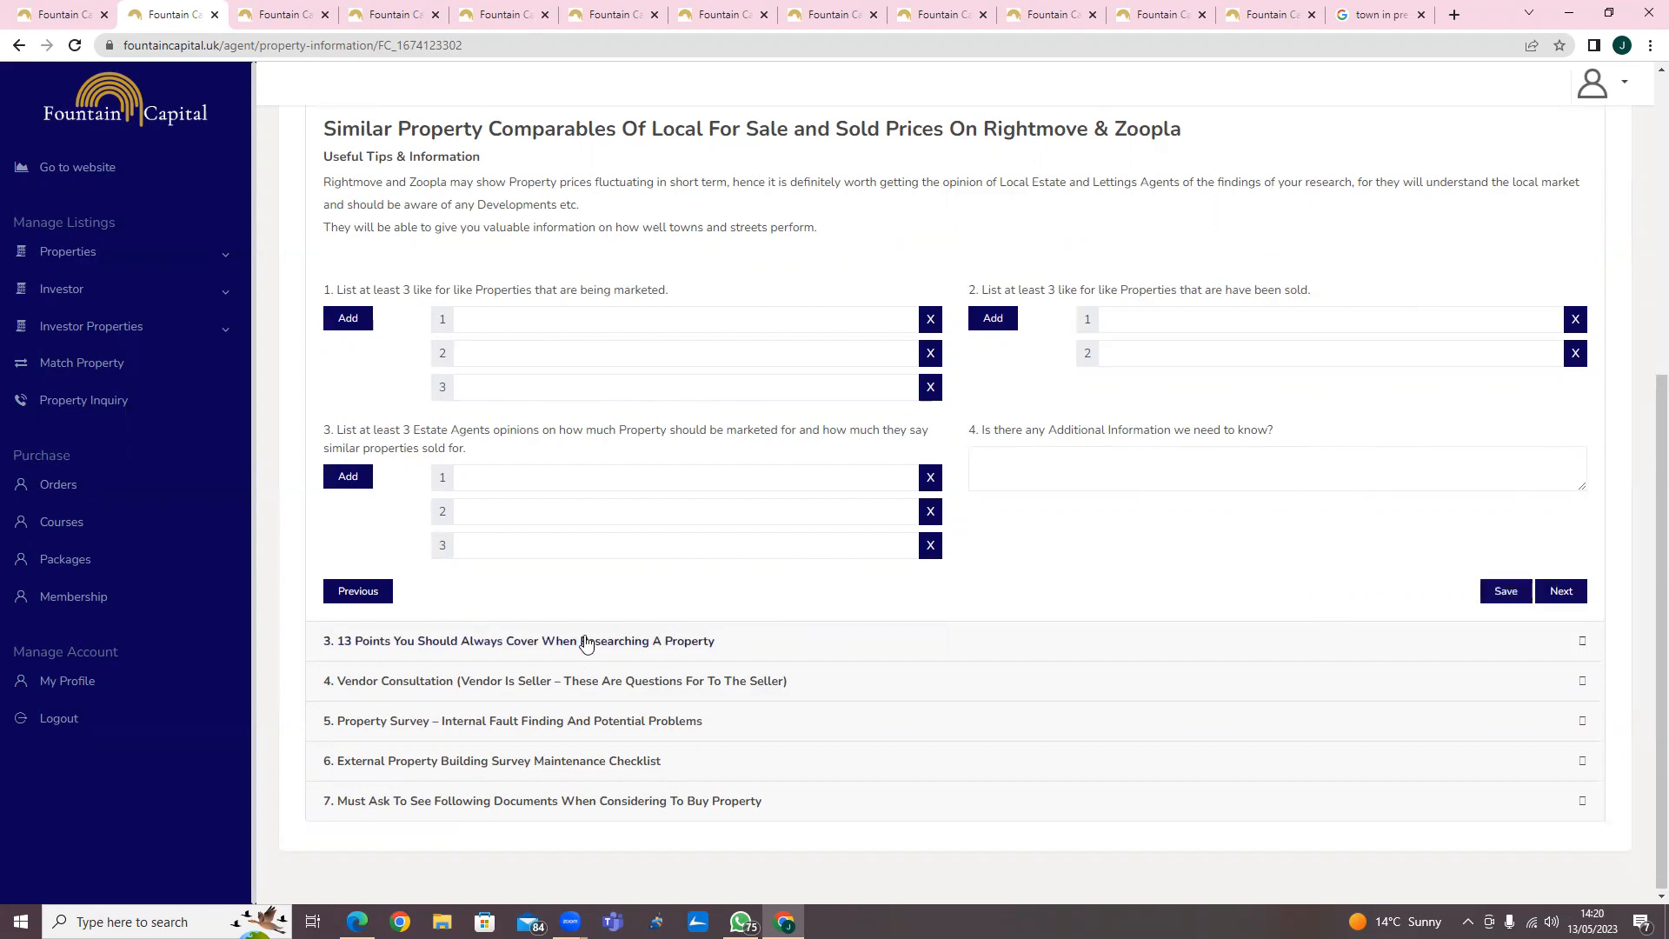
click(688, 647)
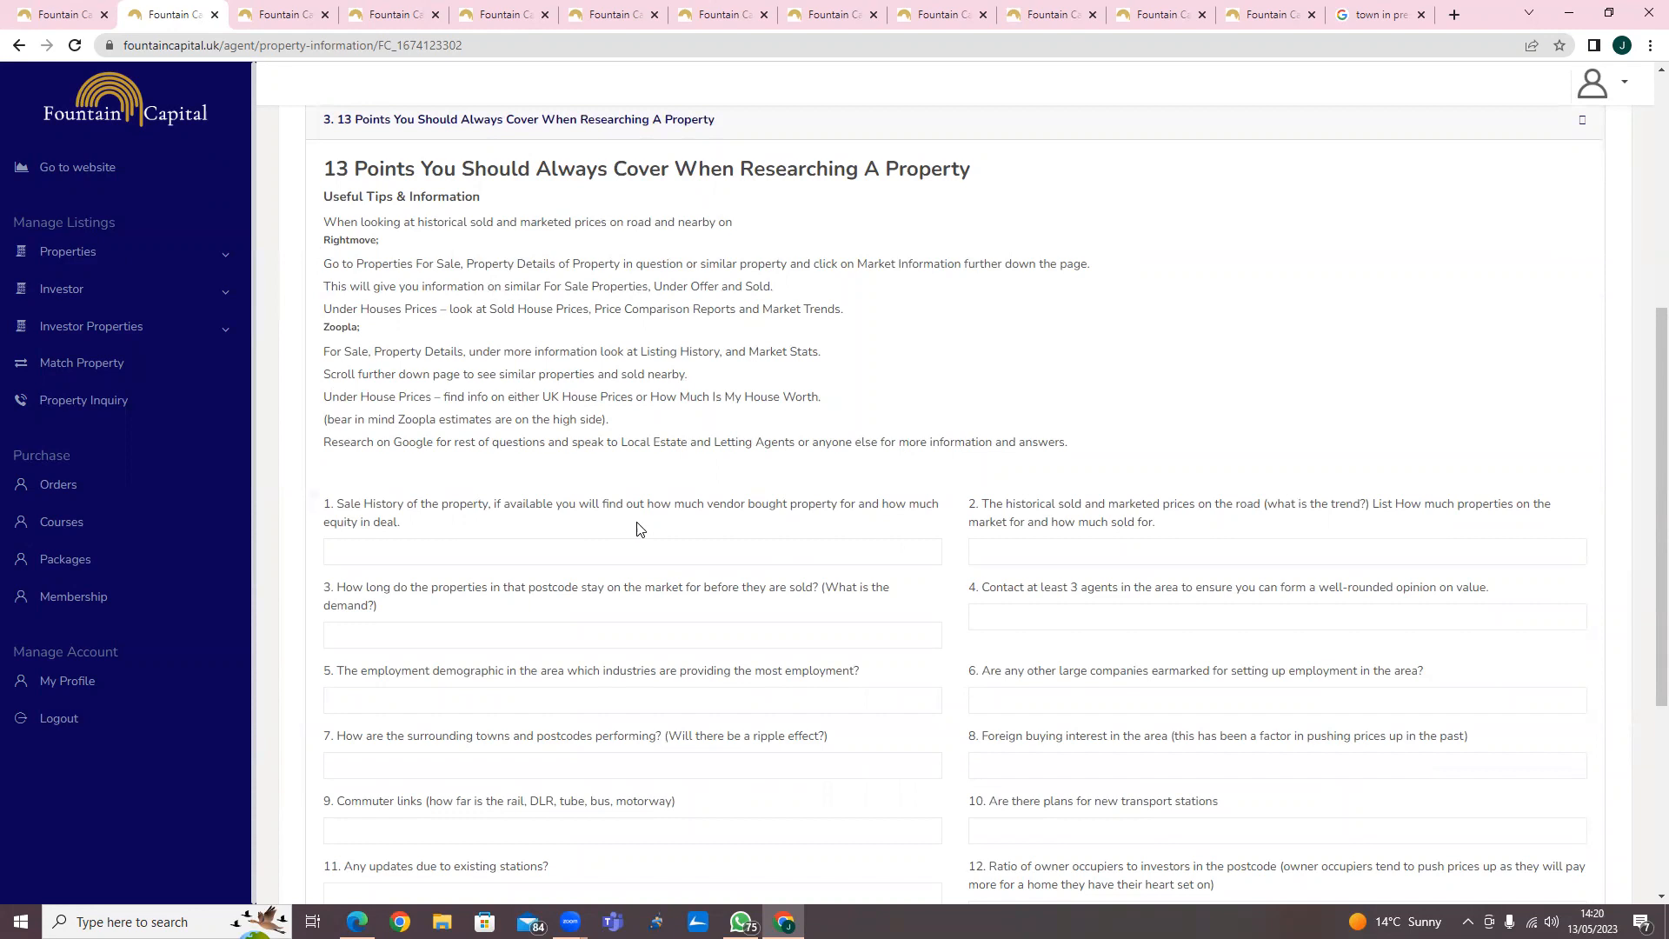
scroll(635, 530, down, 4)
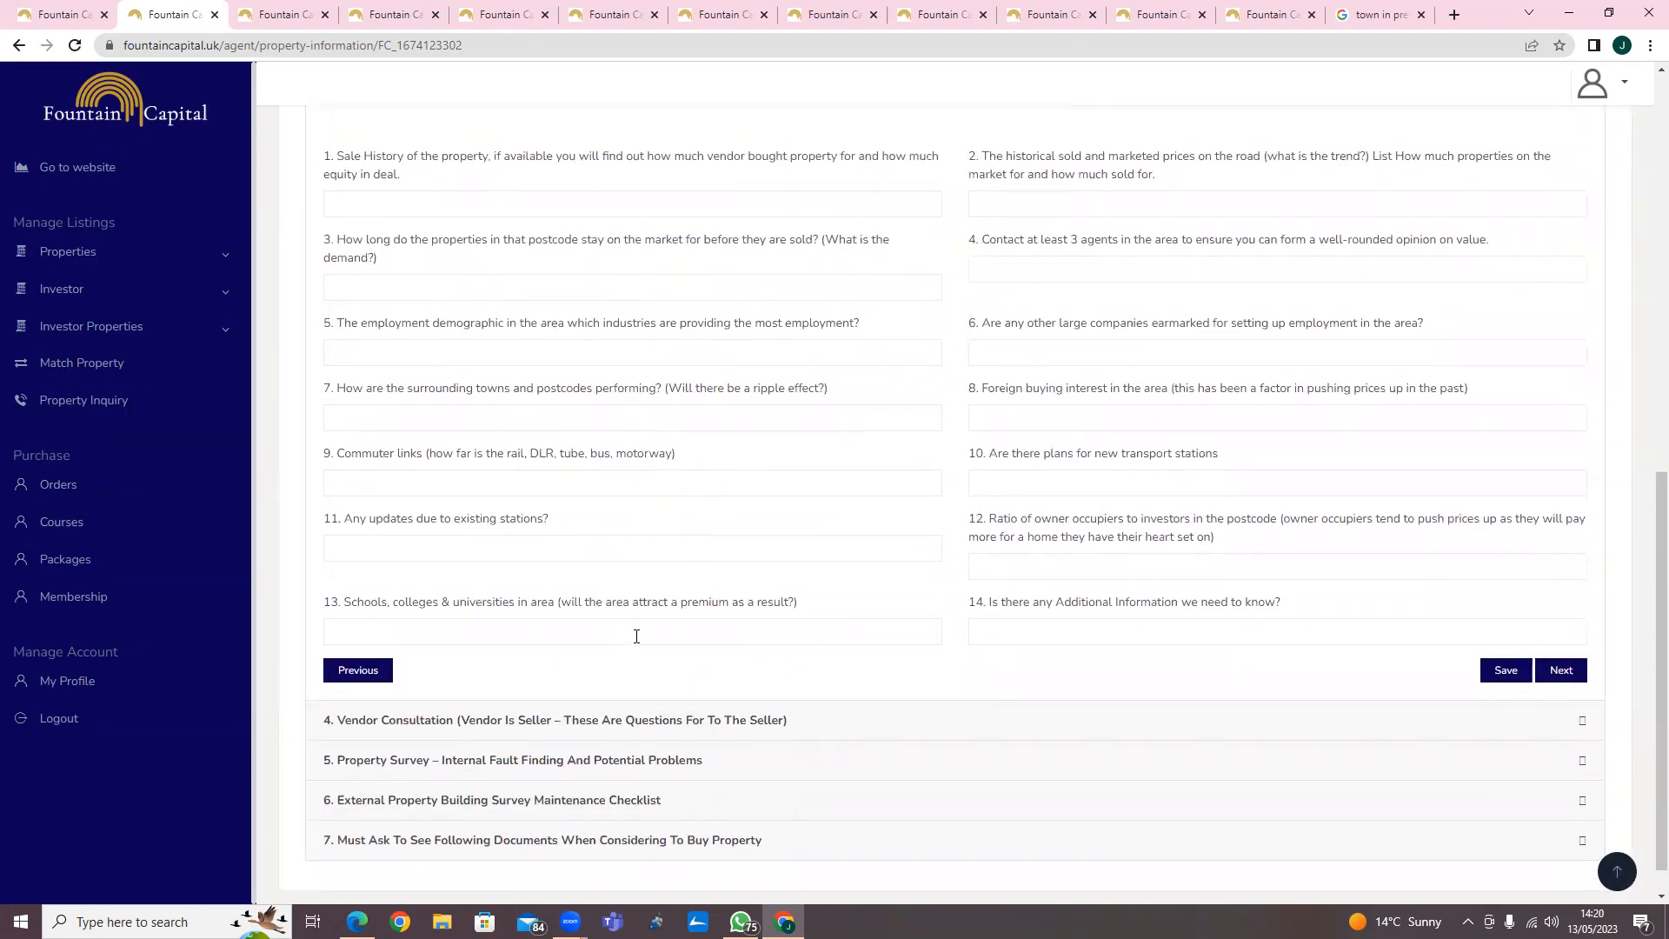
scroll(636, 635, down, 1)
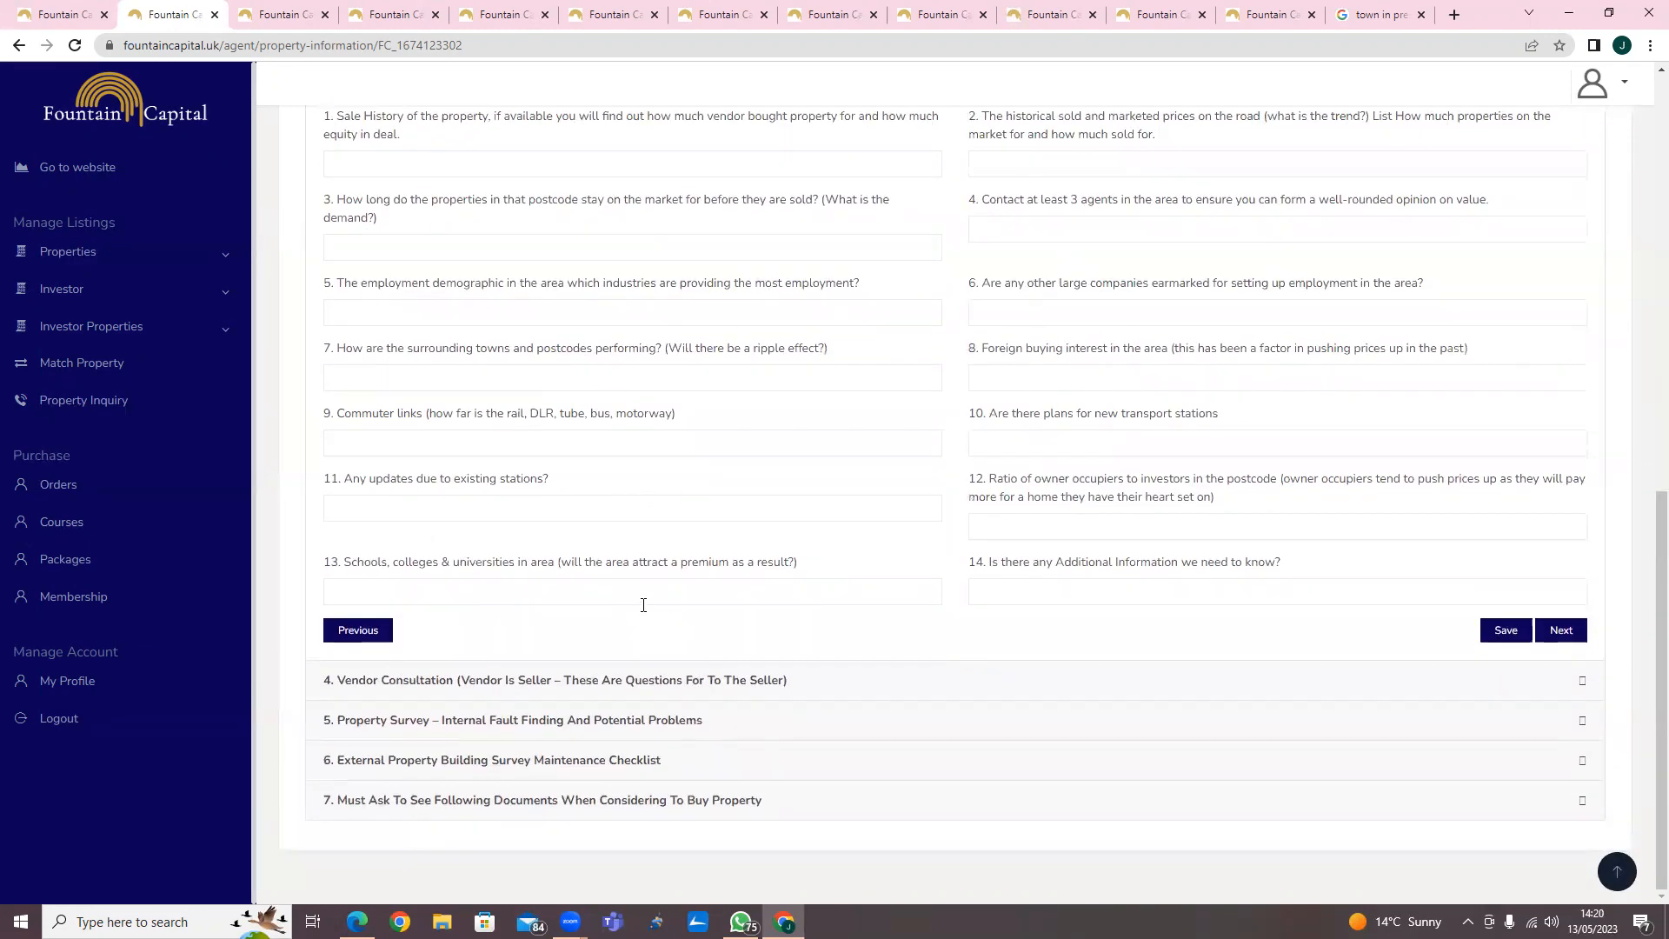
Open the Vendor Consultation section and review its questions for the seller.
click(653, 688)
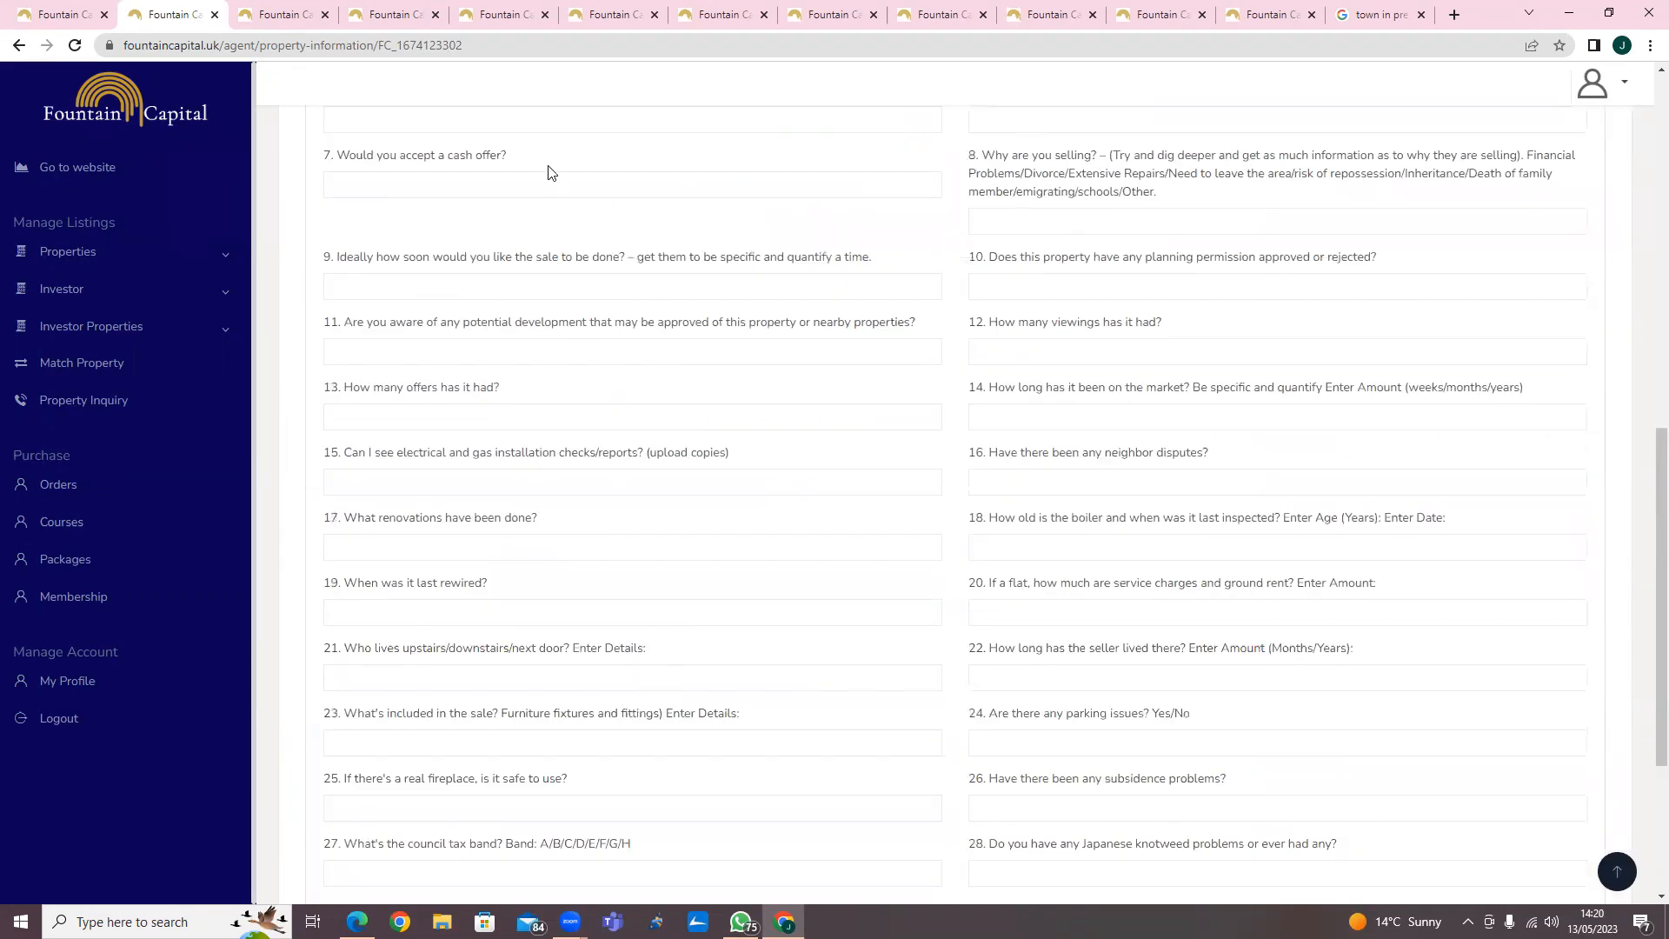
scroll(595, 273, up, 1)
scroll(596, 274, up, 4)
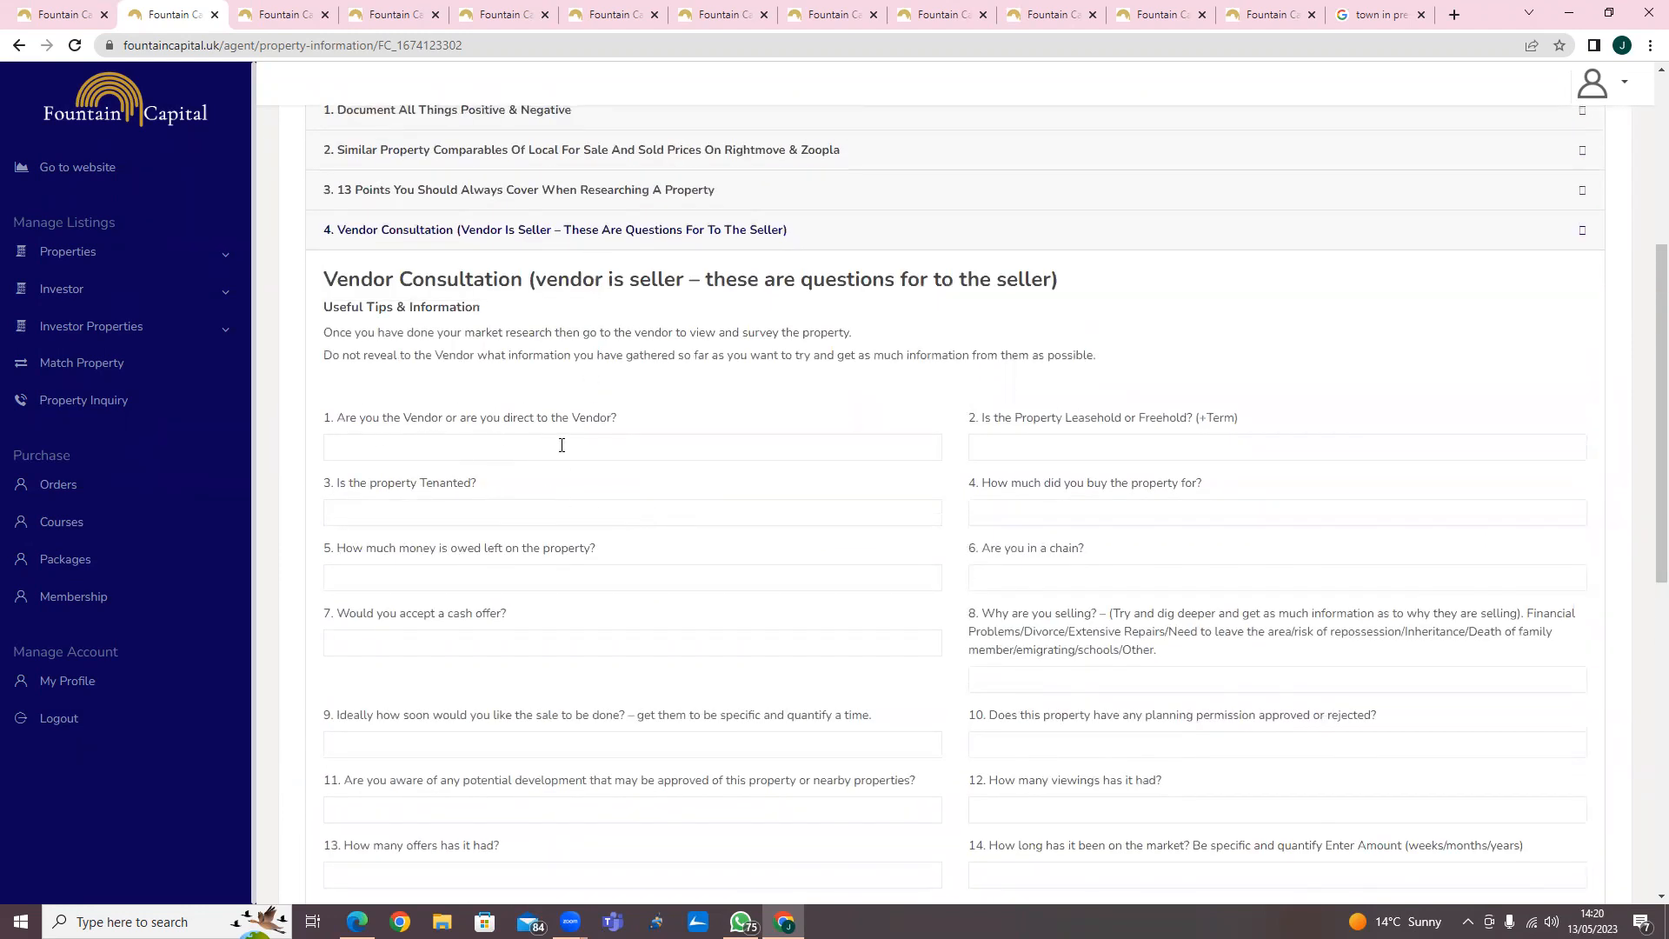
scroll(563, 452, down, 5)
scroll(566, 467, down, 4)
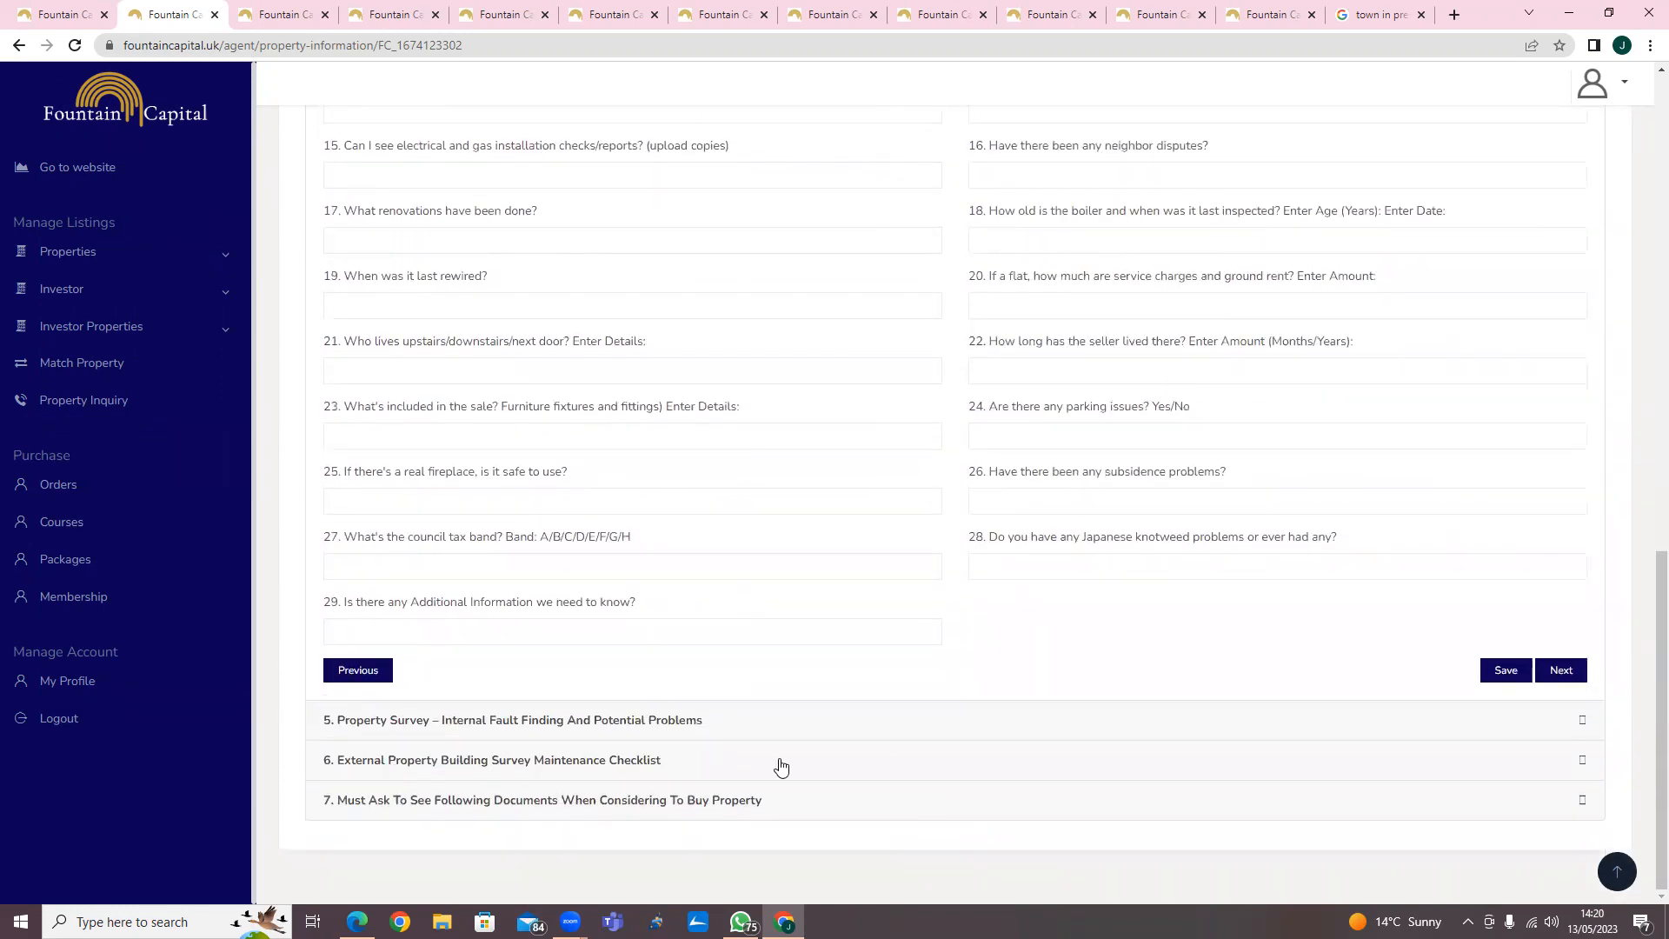
Open the Property Survey internal fault-finding section and review its checklist sections.
click(643, 721)
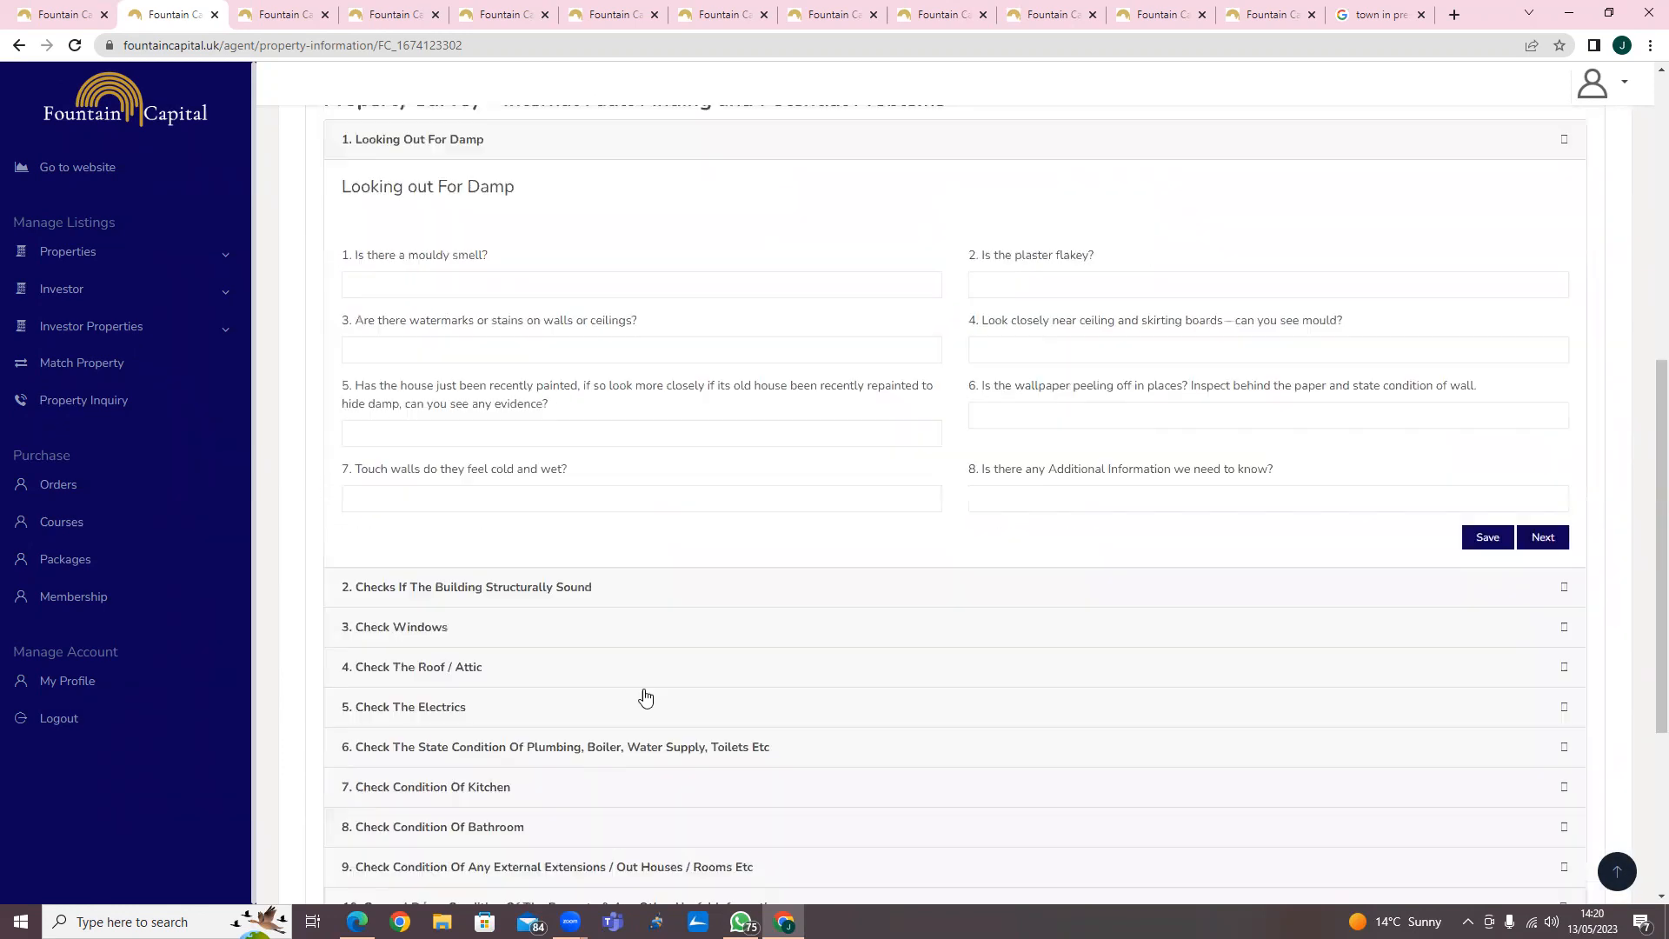
scroll(585, 405, up, 2)
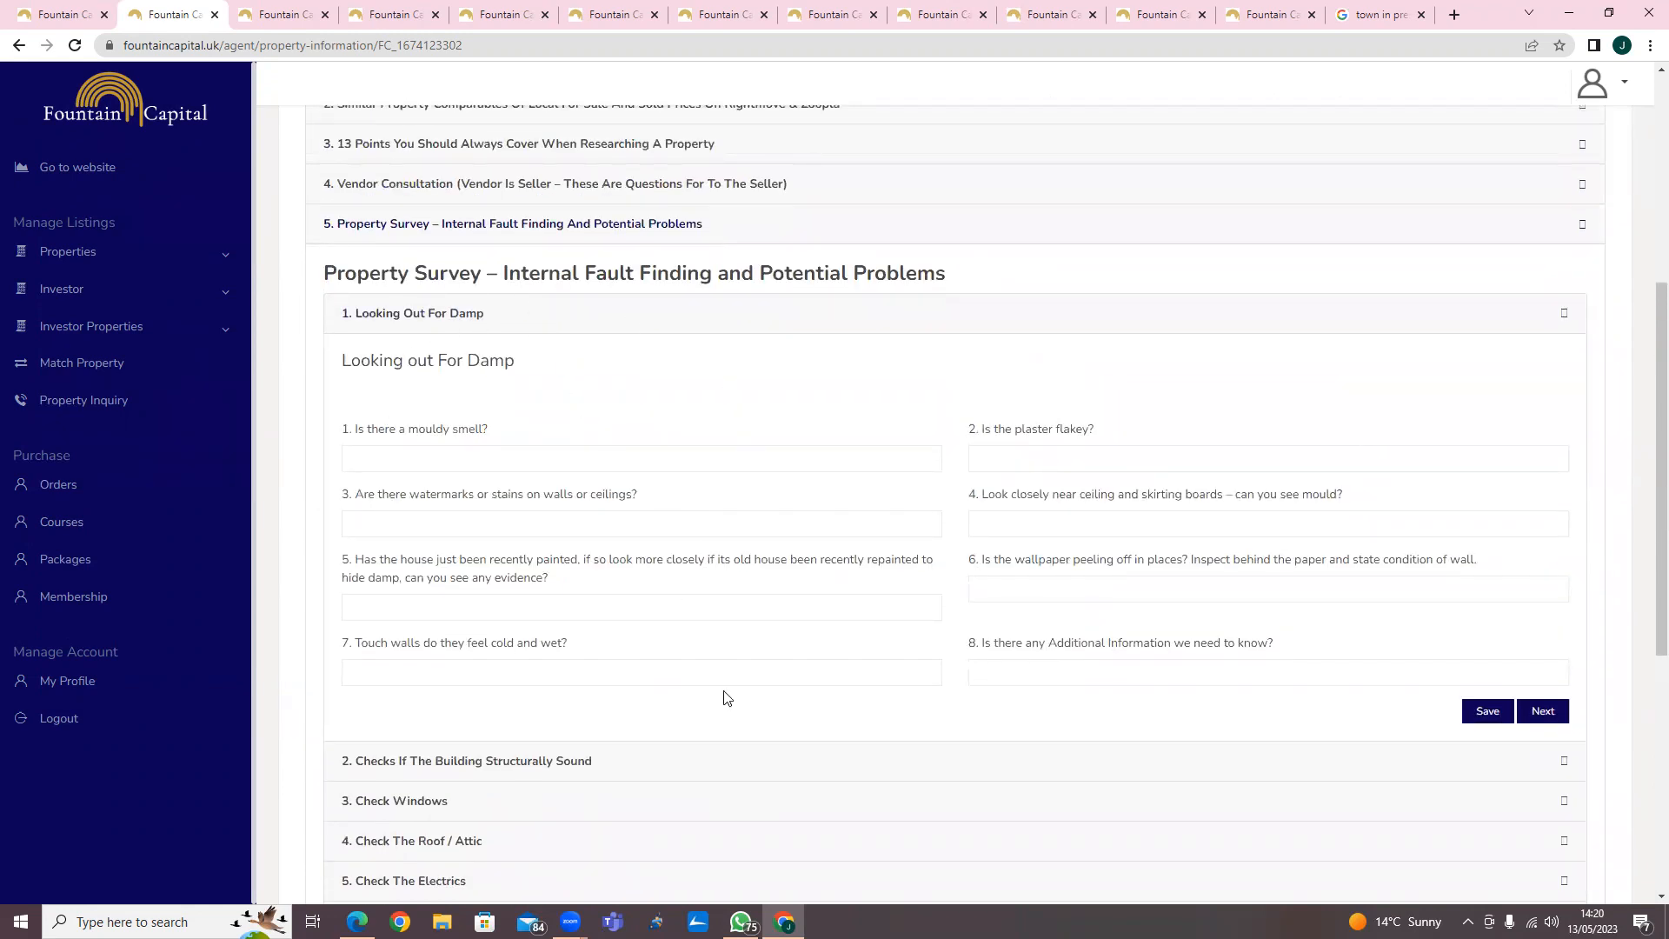
scroll(726, 698, down, 2)
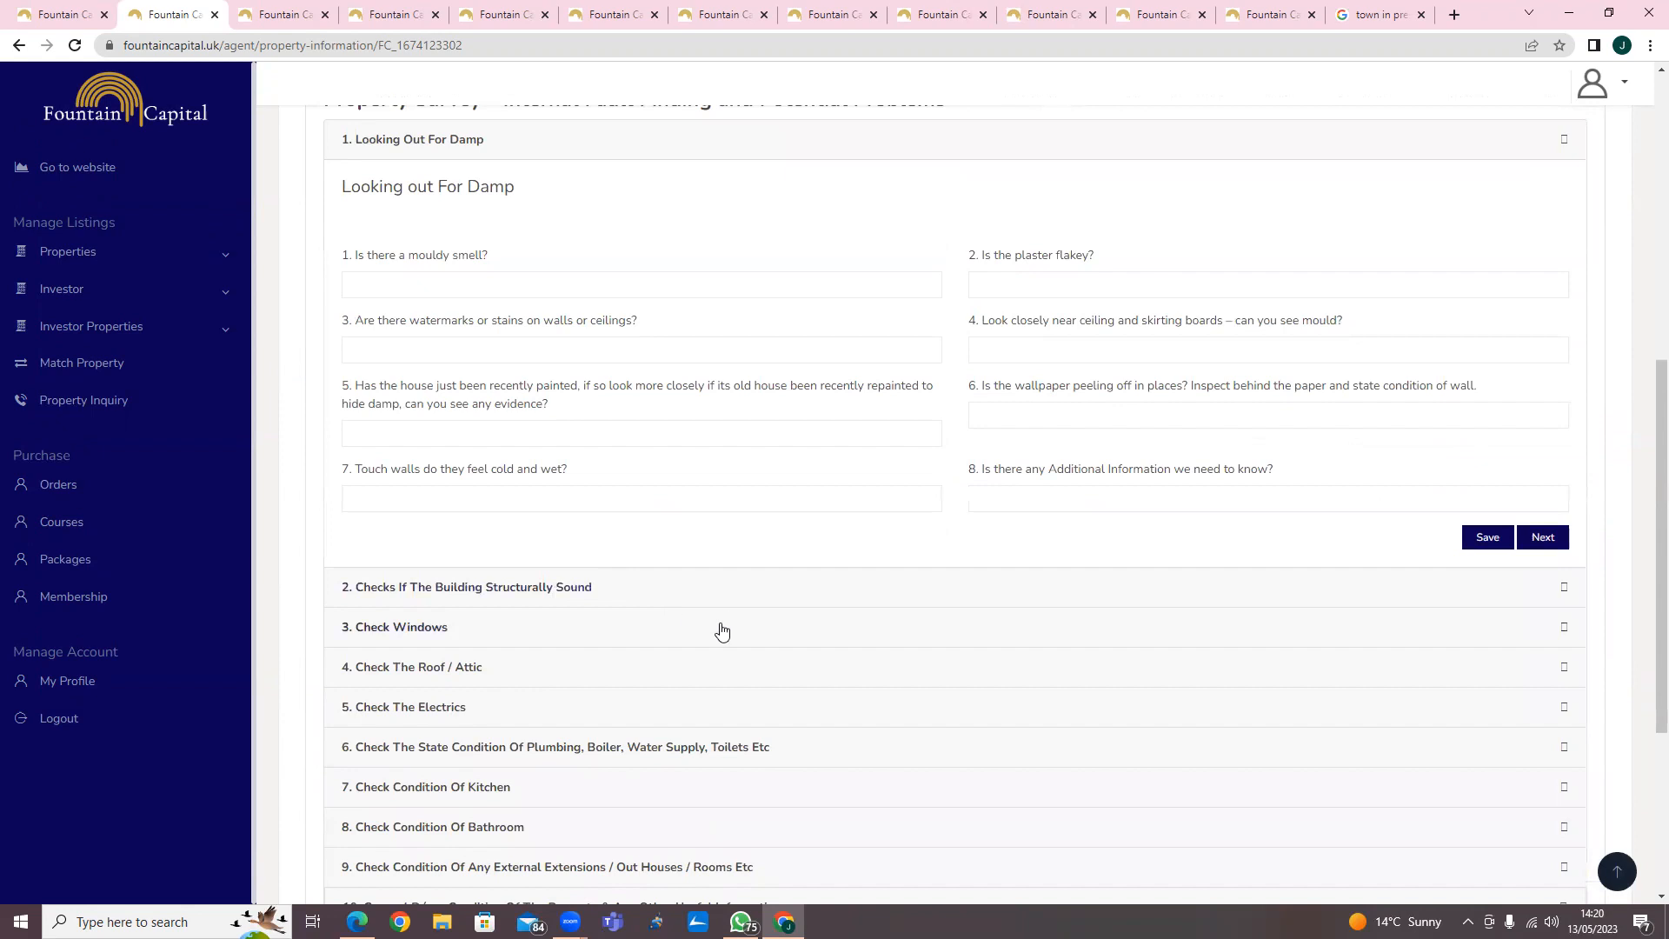
scroll(720, 643, down, 4)
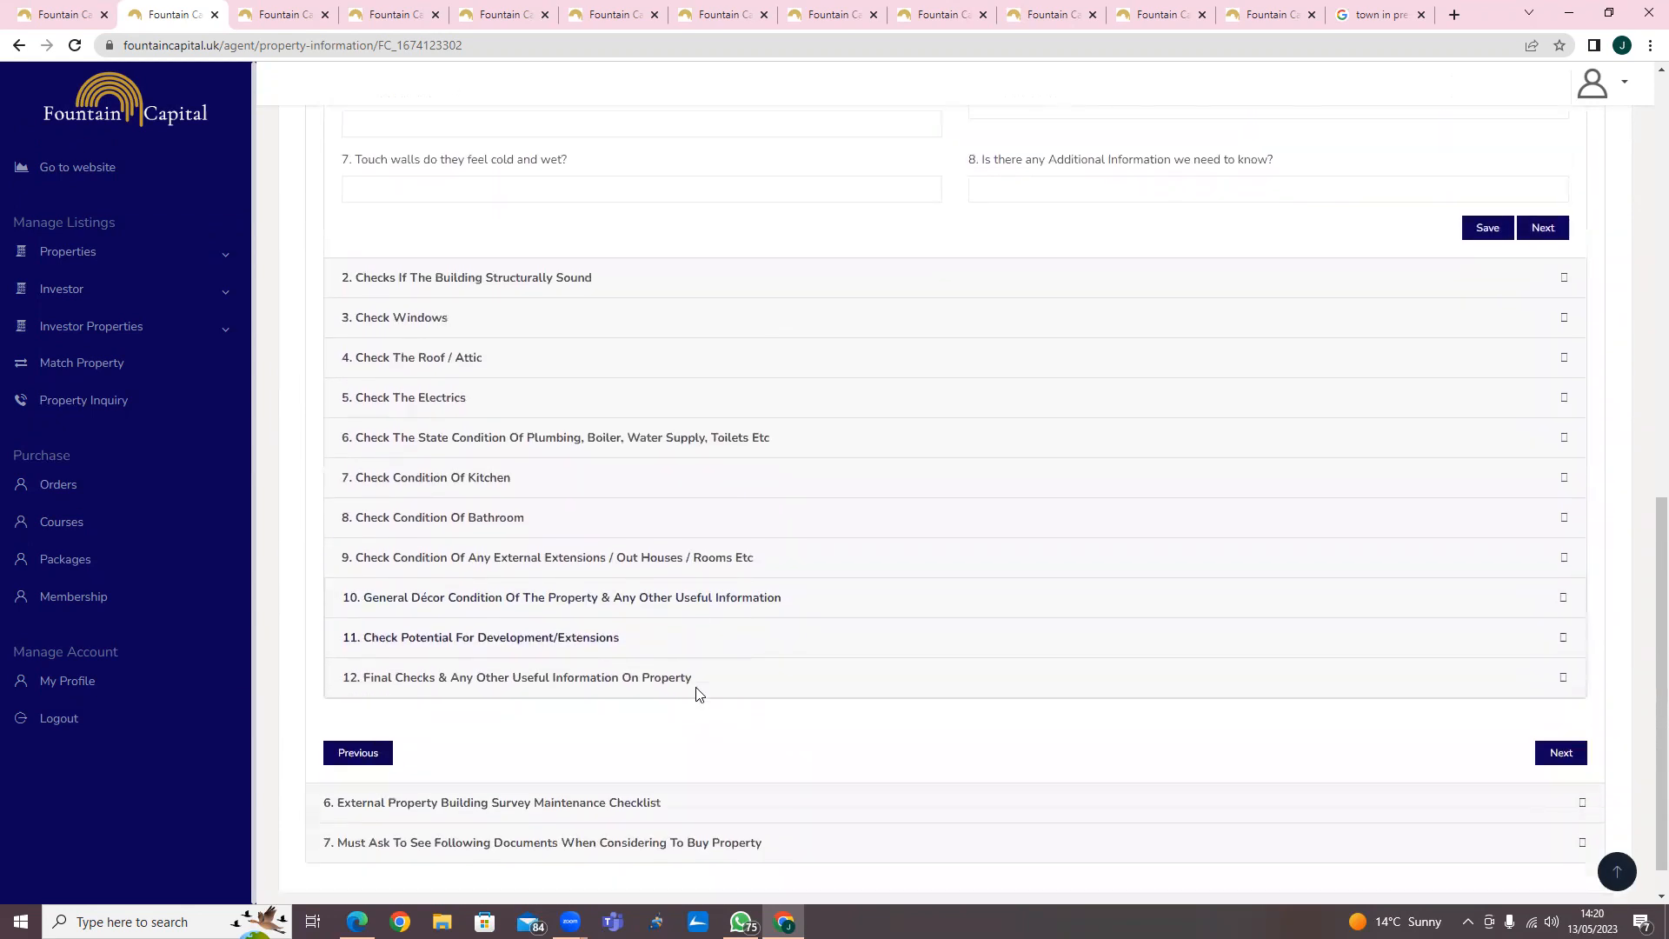
scroll(696, 693, down, 1)
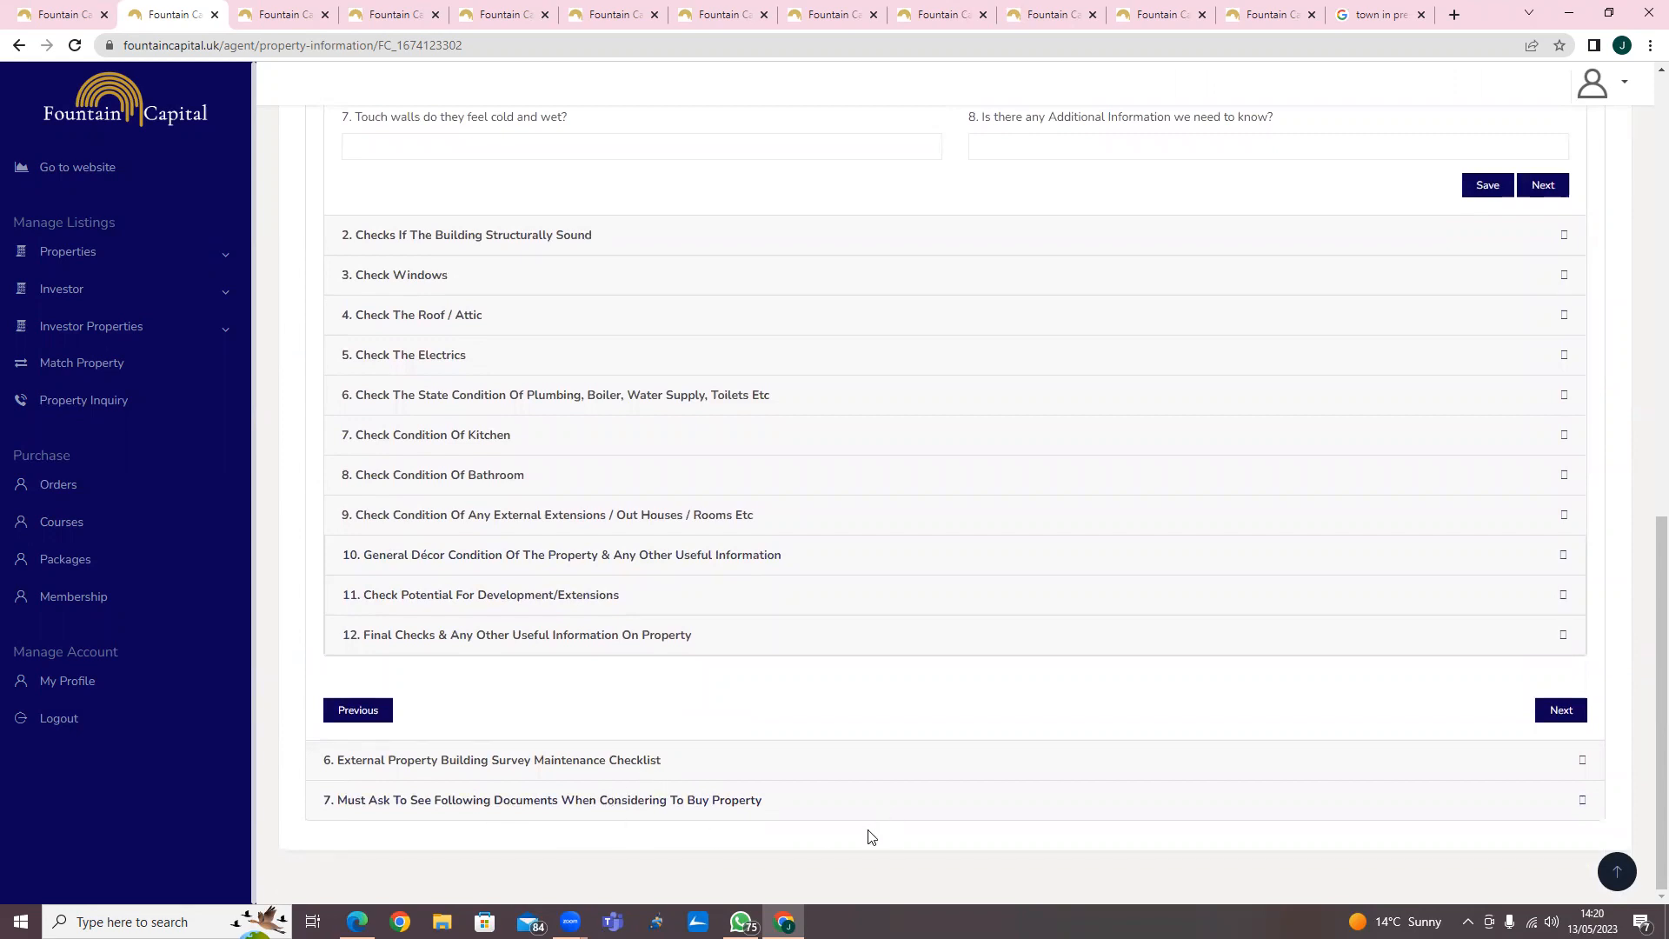
scroll(869, 836, up, 12)
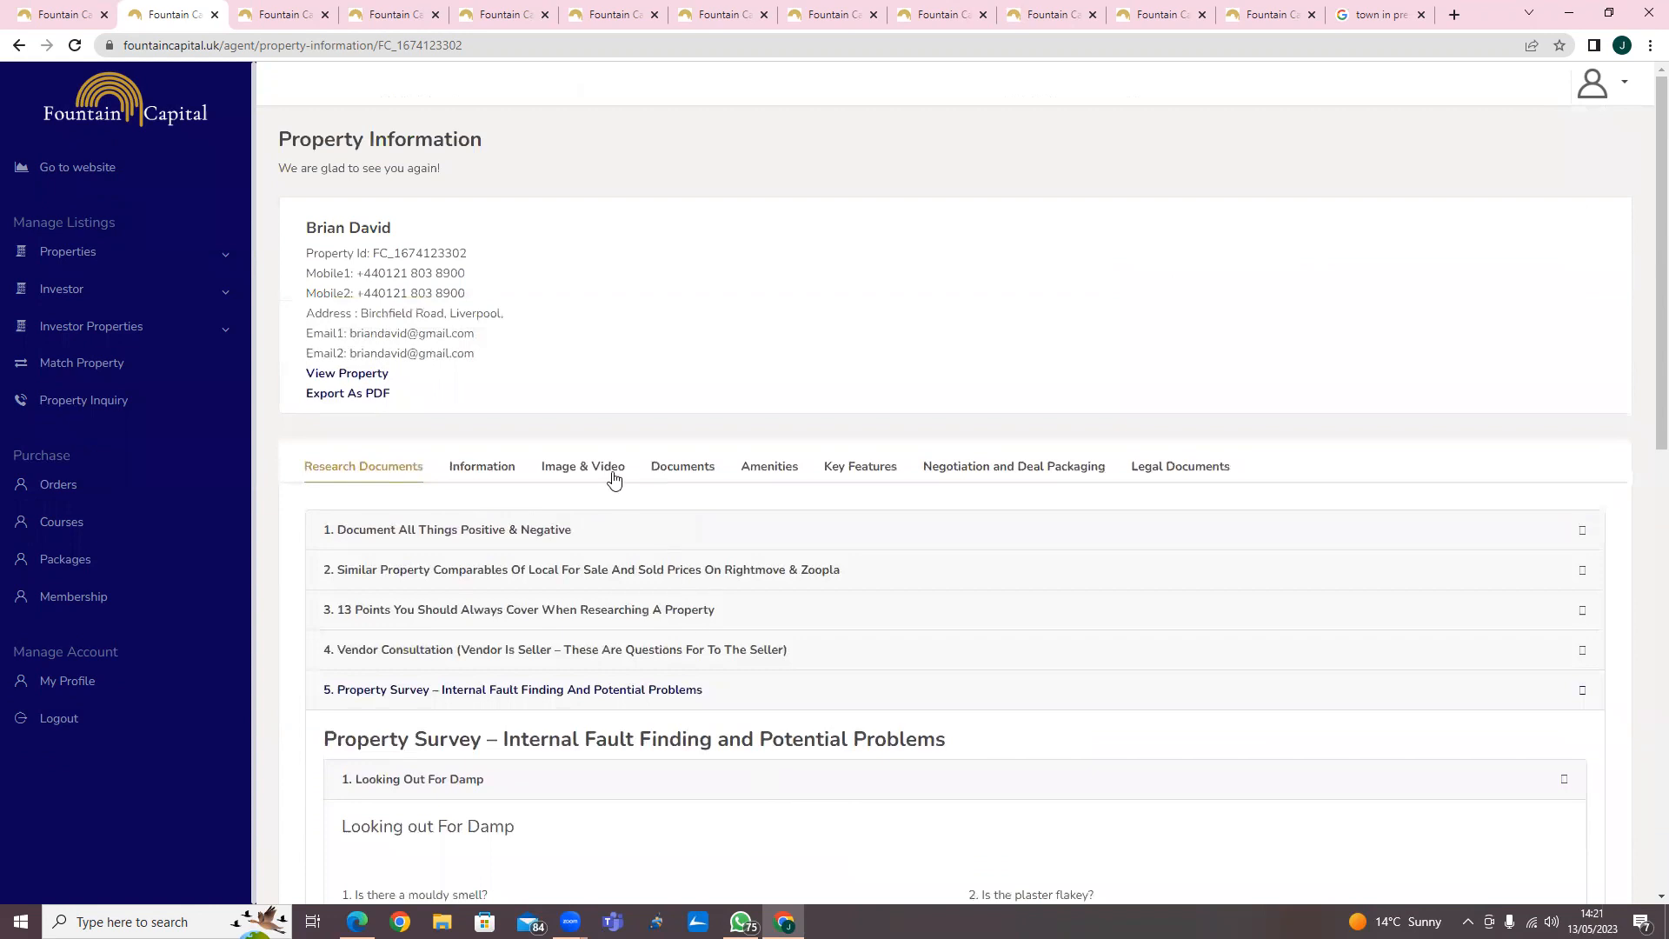
Open the Image & Video tab and start a property image upload, then cancel the file picker.
click(595, 471)
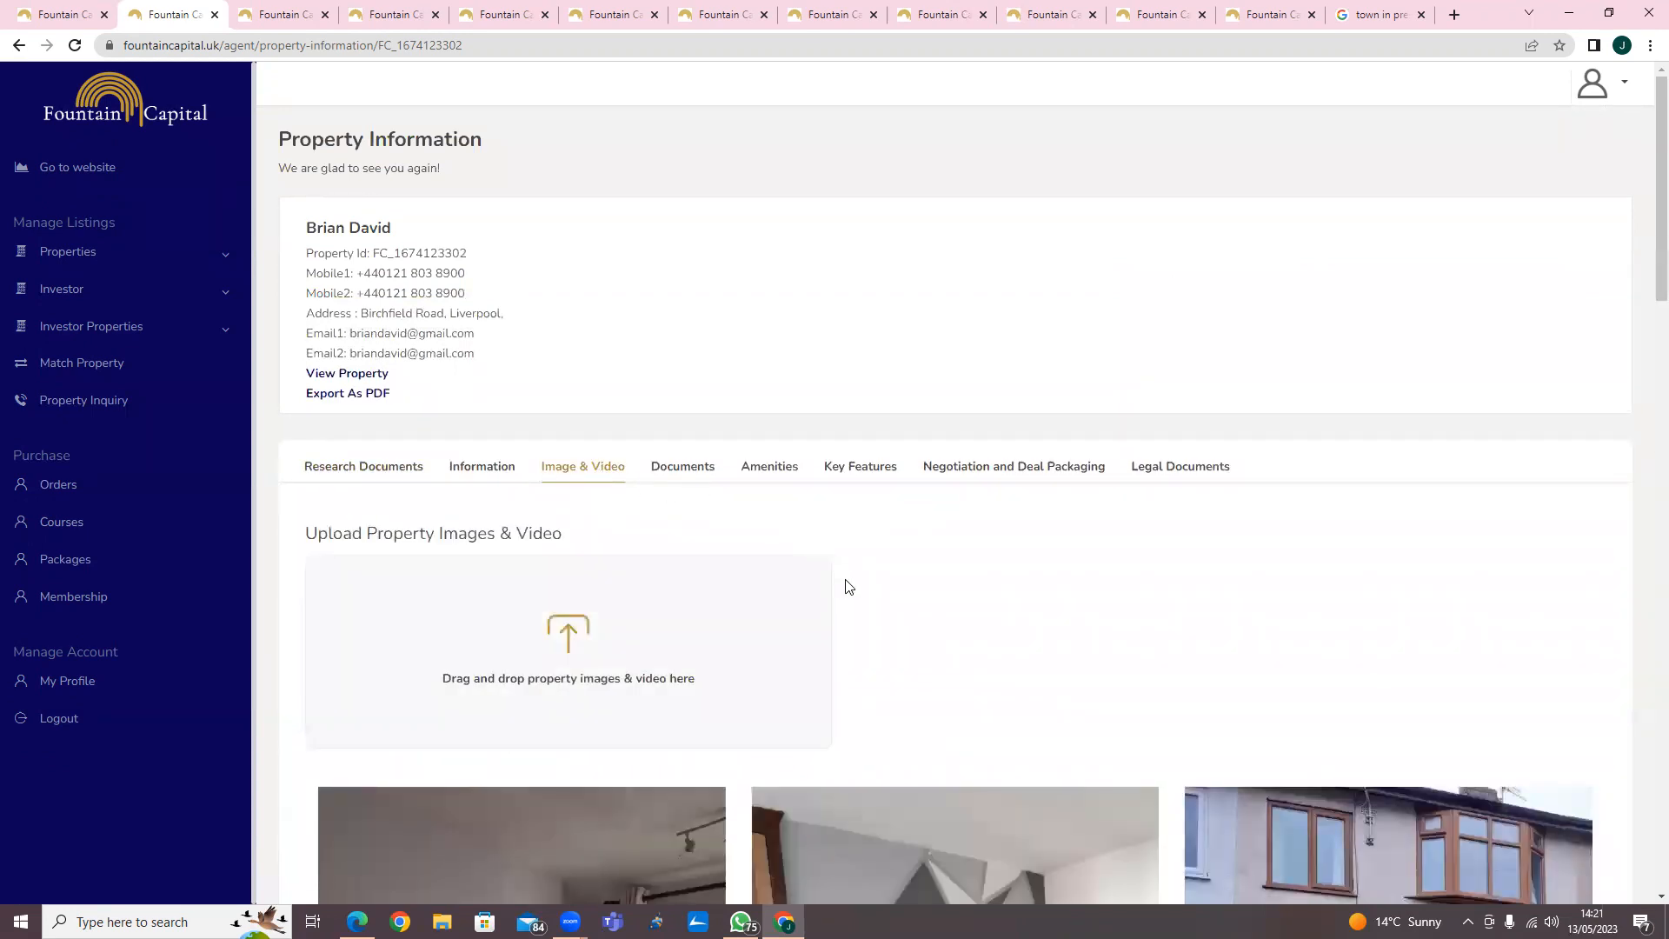
scroll(878, 591, down, 2)
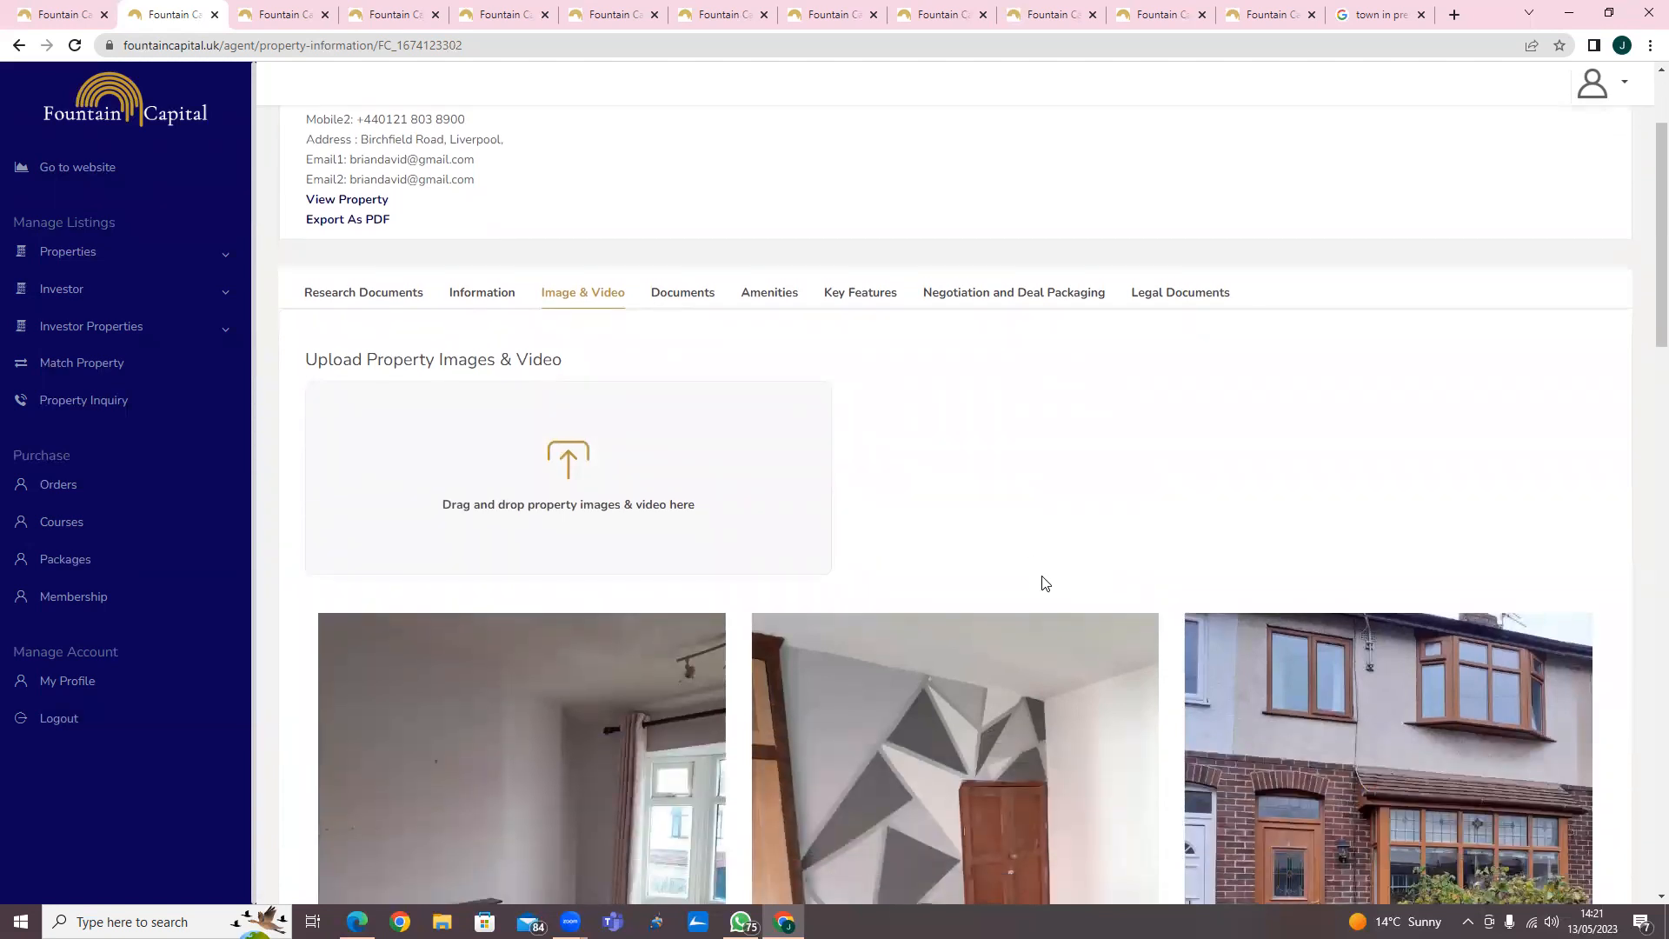
click(570, 457)
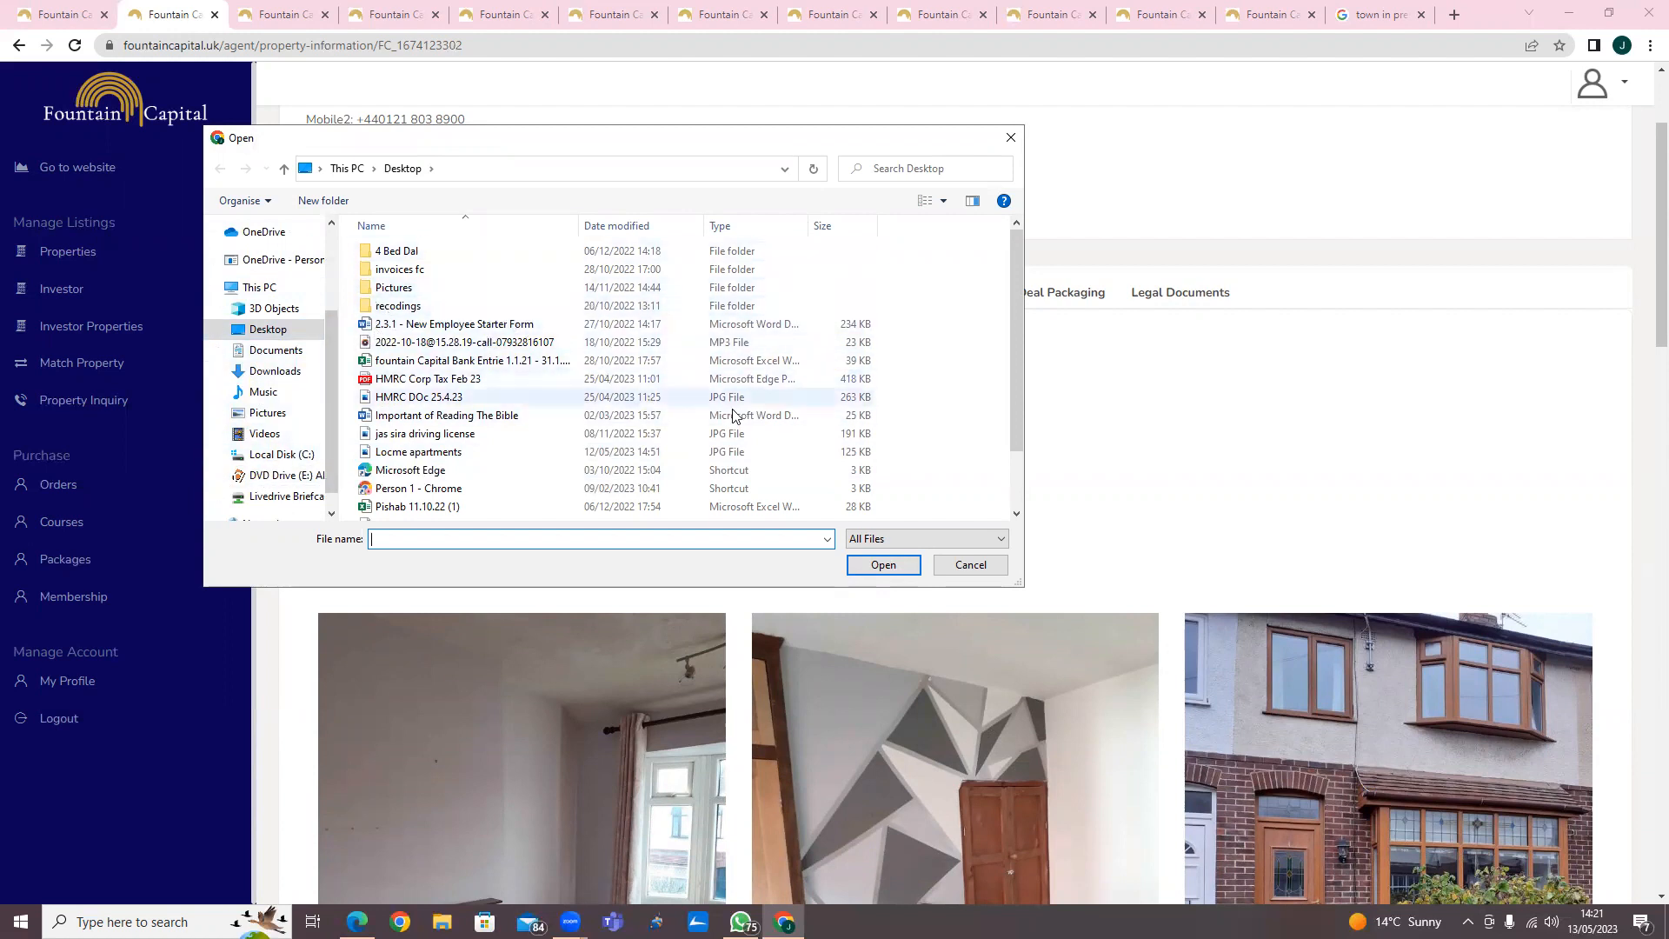
click(1011, 137)
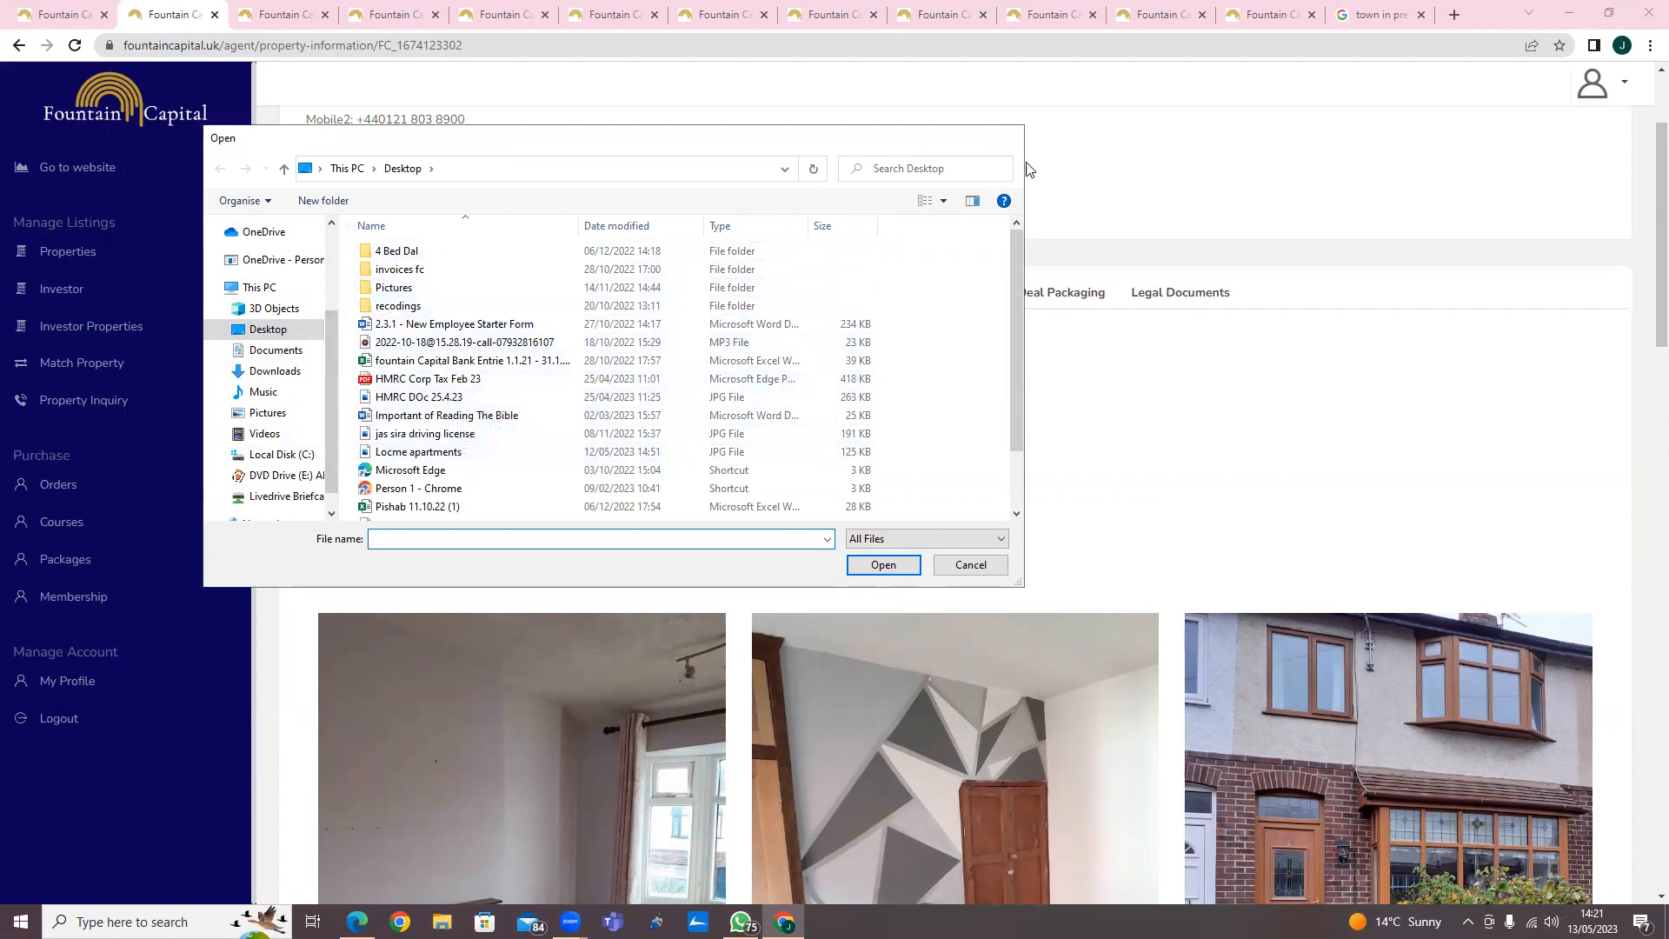
Browse the property's uploaded photos.
scroll(1414, 722, down, 2)
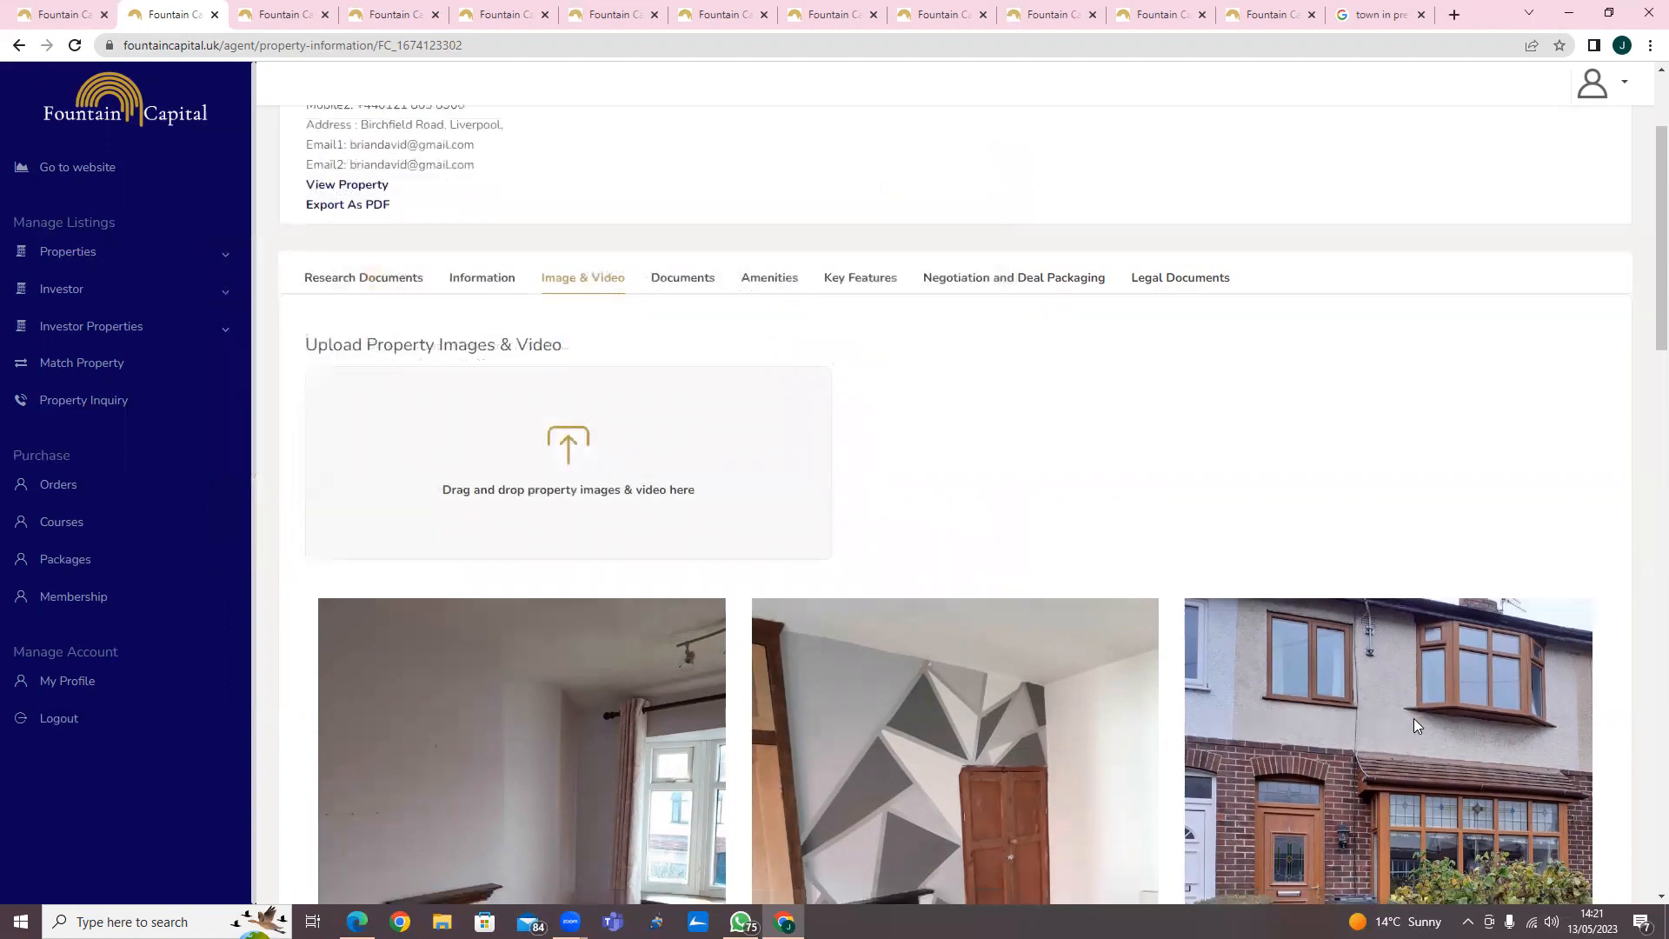
scroll(1401, 729, down, 2)
scroll(1168, 682, down, 4)
scroll(1174, 676, up, 1)
scroll(1173, 677, down, 2)
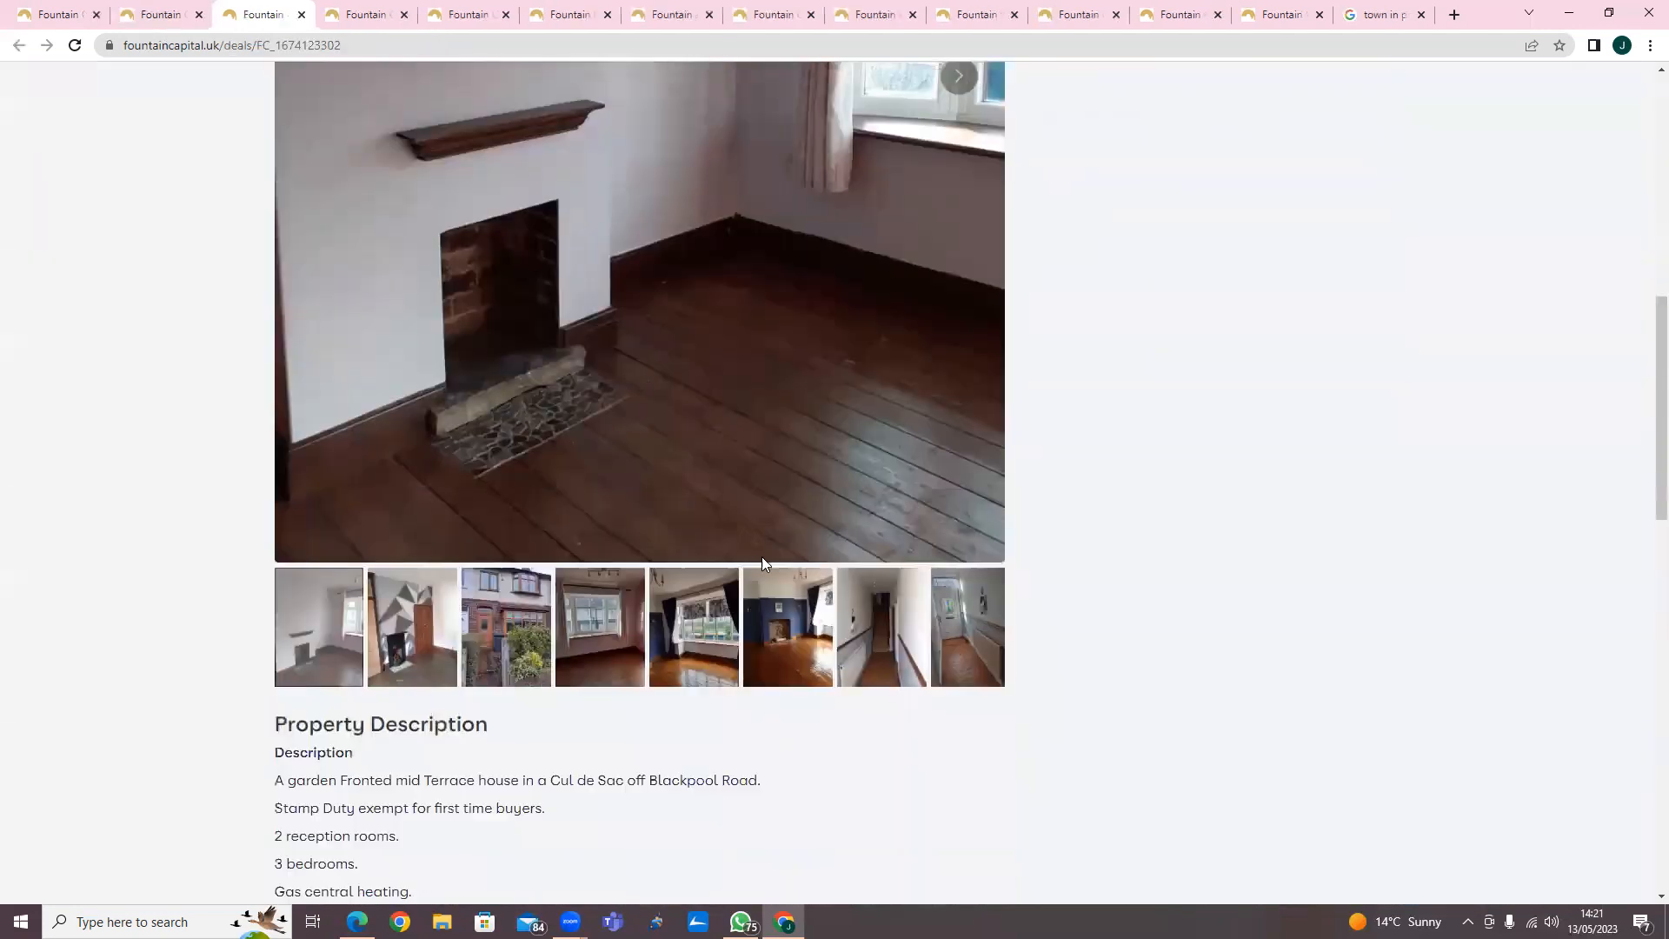
scroll(762, 556, down, 4)
scroll(764, 574, up, 7)
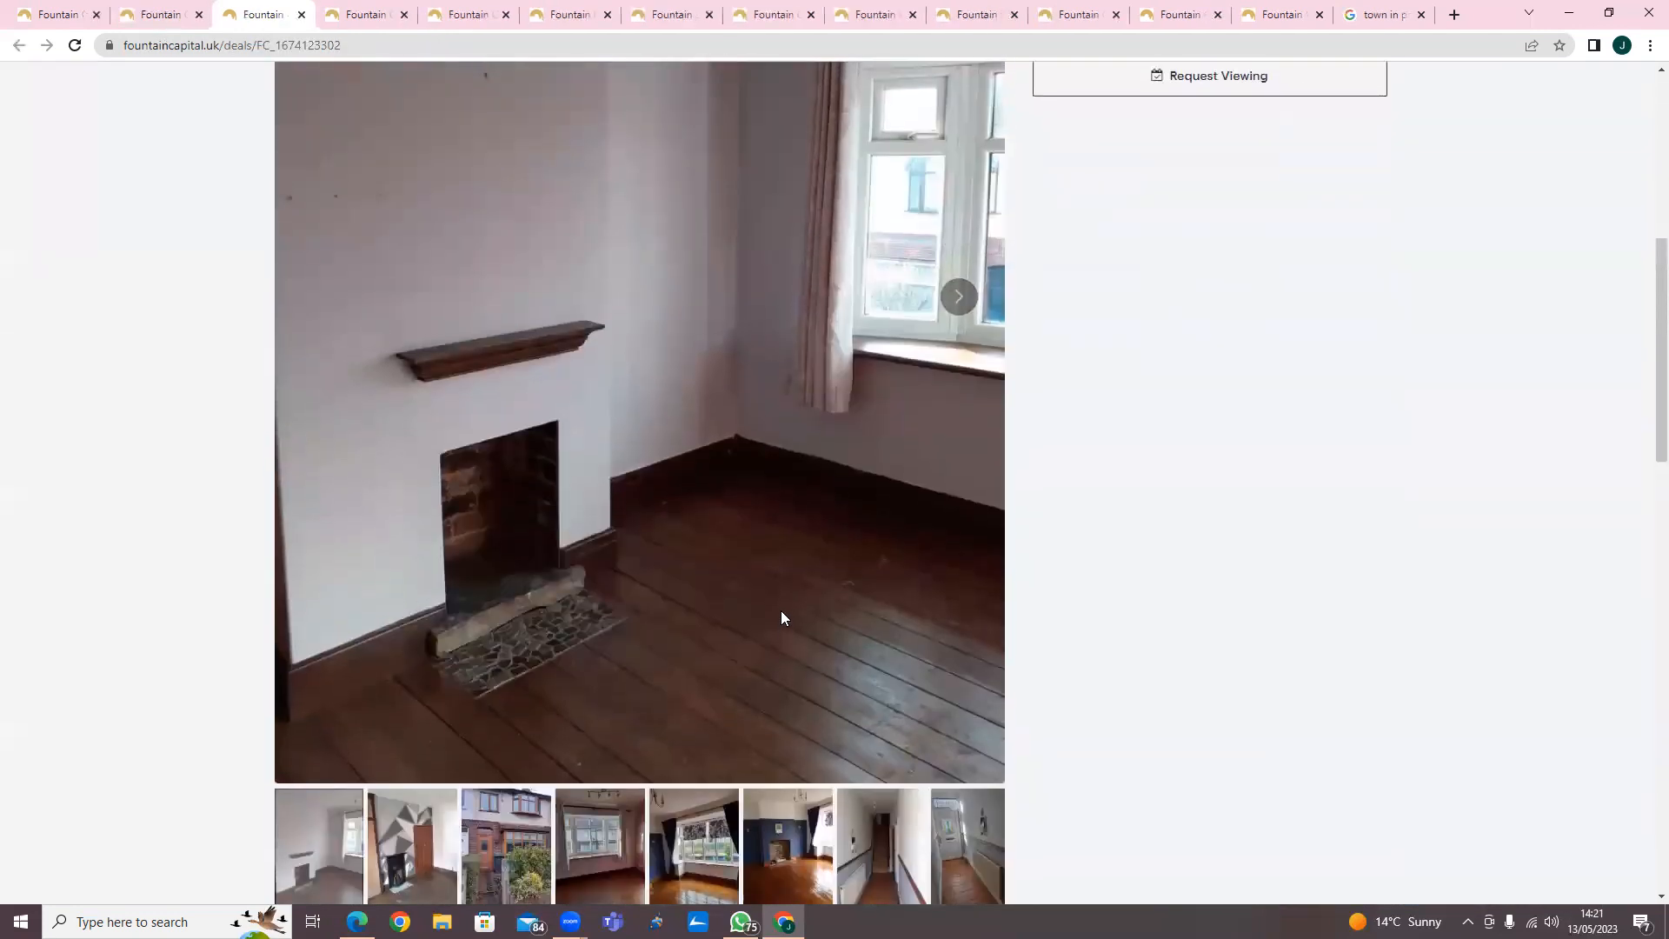
key(ctrl+shift+Tab)
Check the Documents and Amenities tabs for the property.
click(674, 468)
scroll(1059, 634, down, 1)
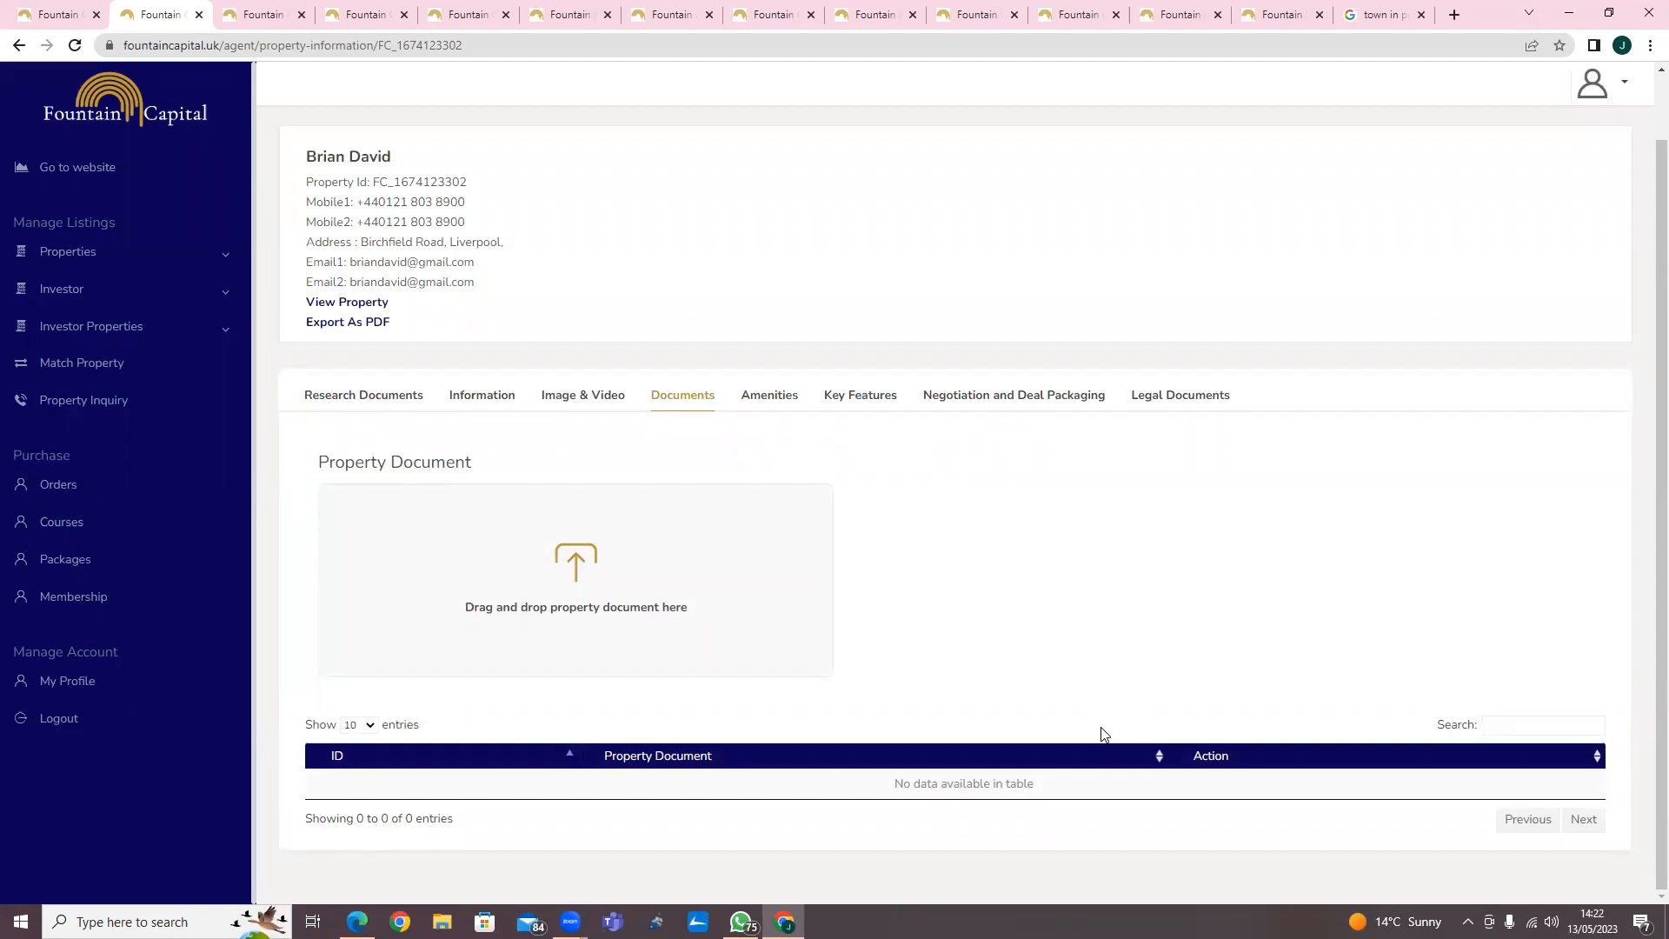
click(770, 395)
scroll(720, 430, down, 1)
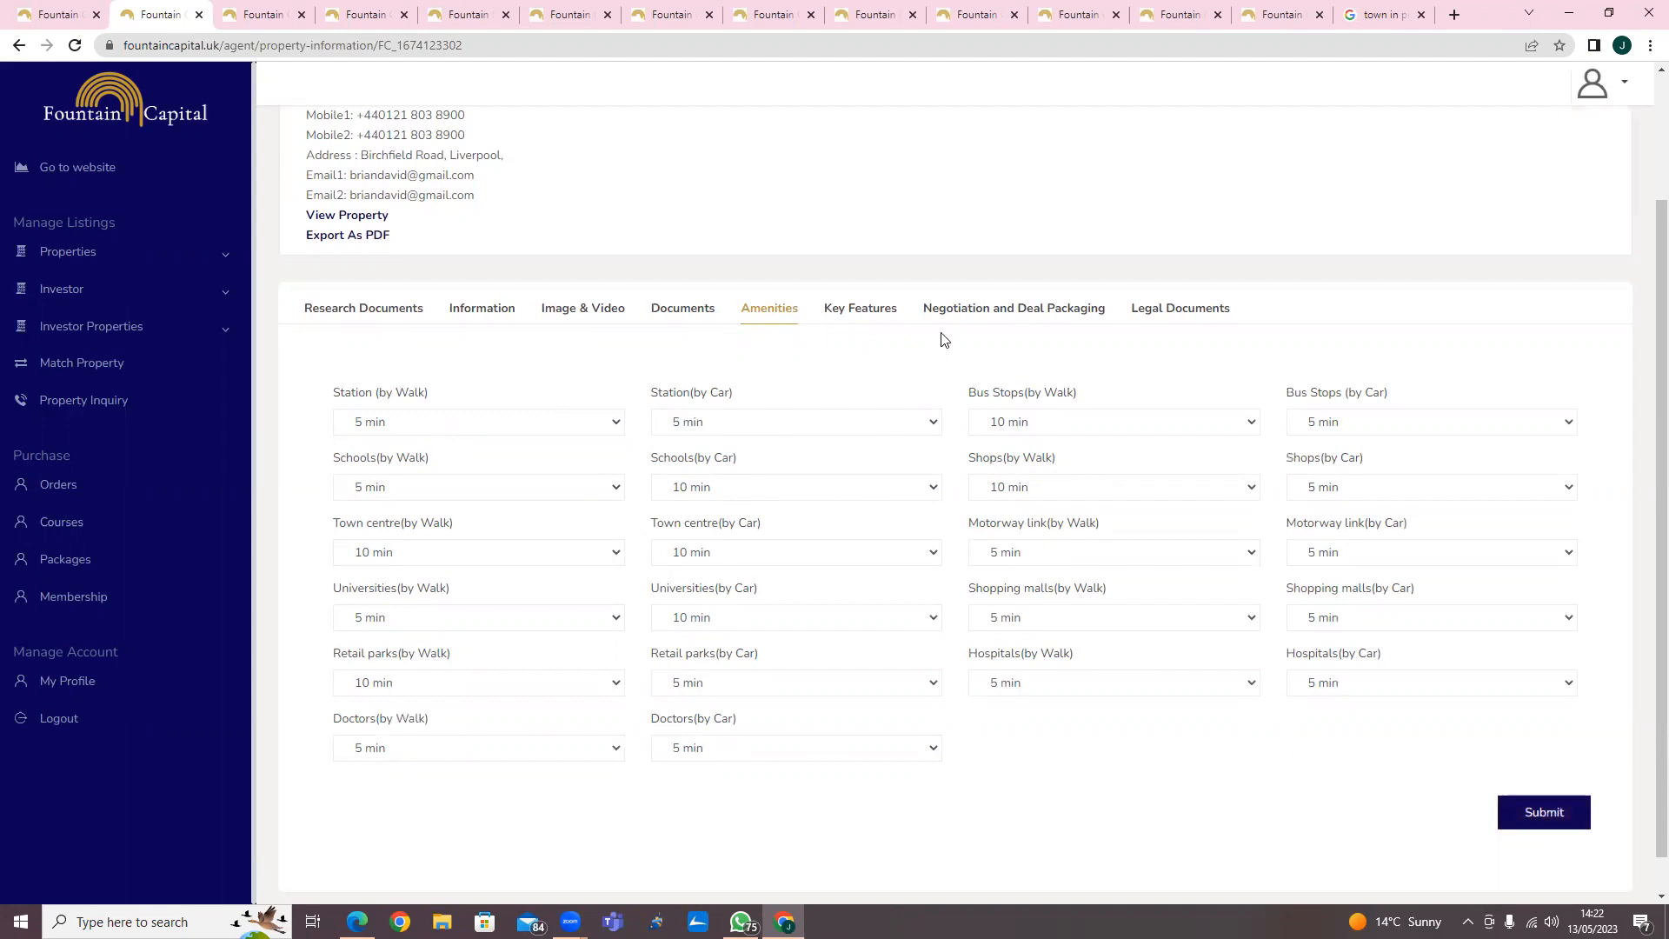
Check the Key Features tab and open the property's public listing page.
click(865, 310)
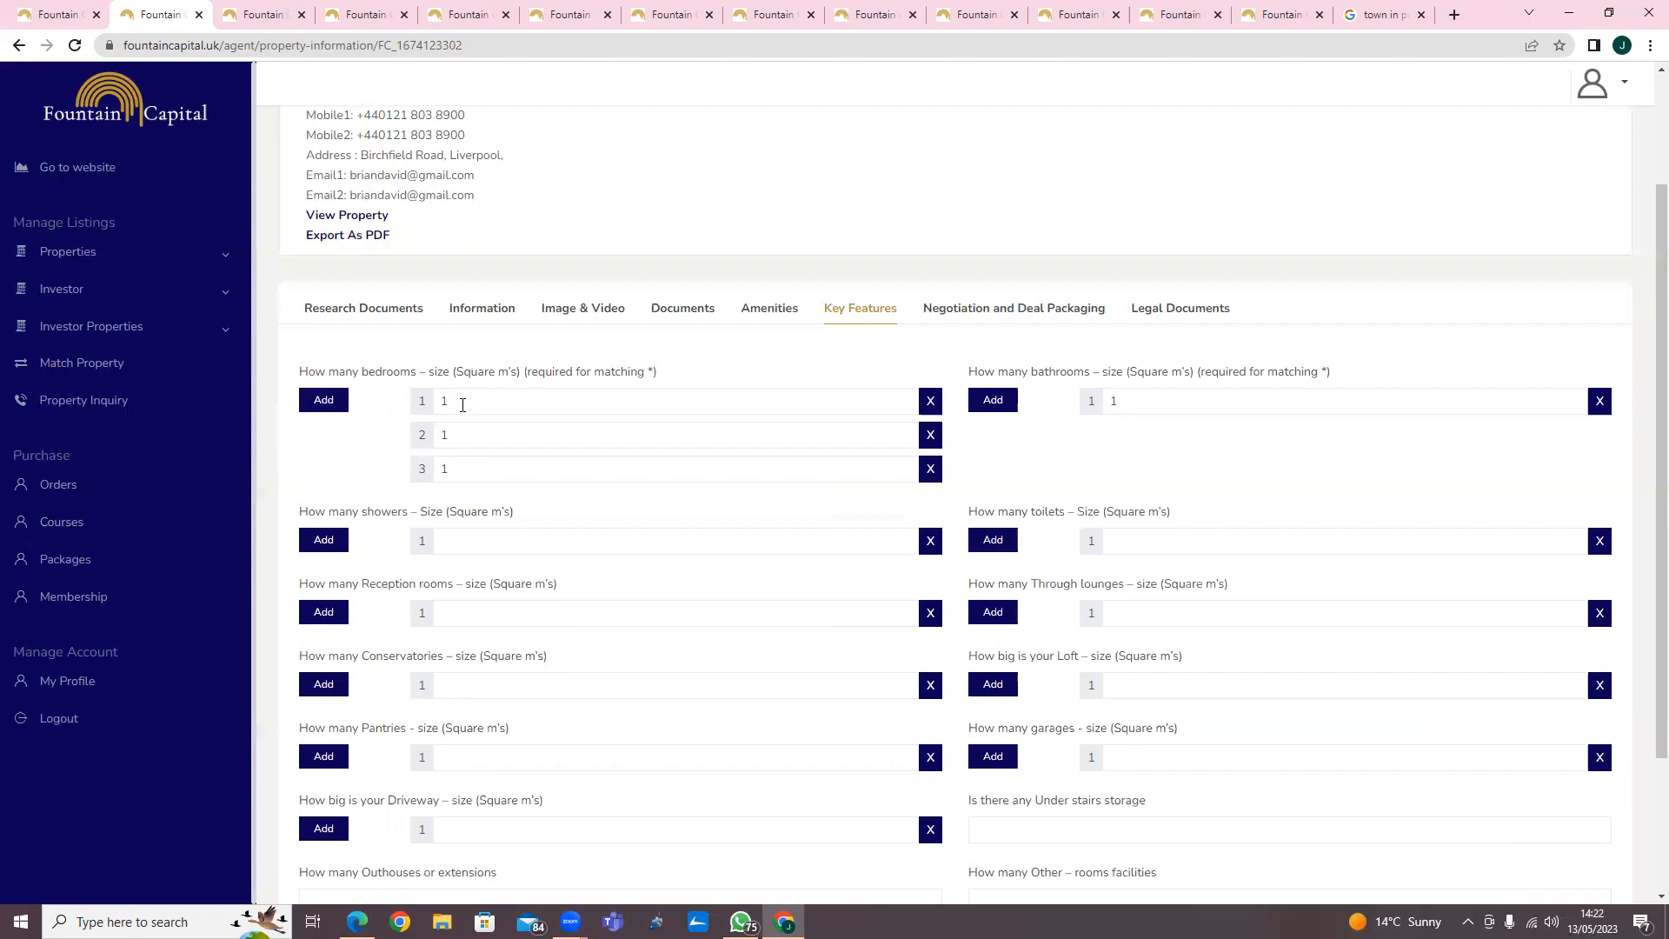
click(374, 219)
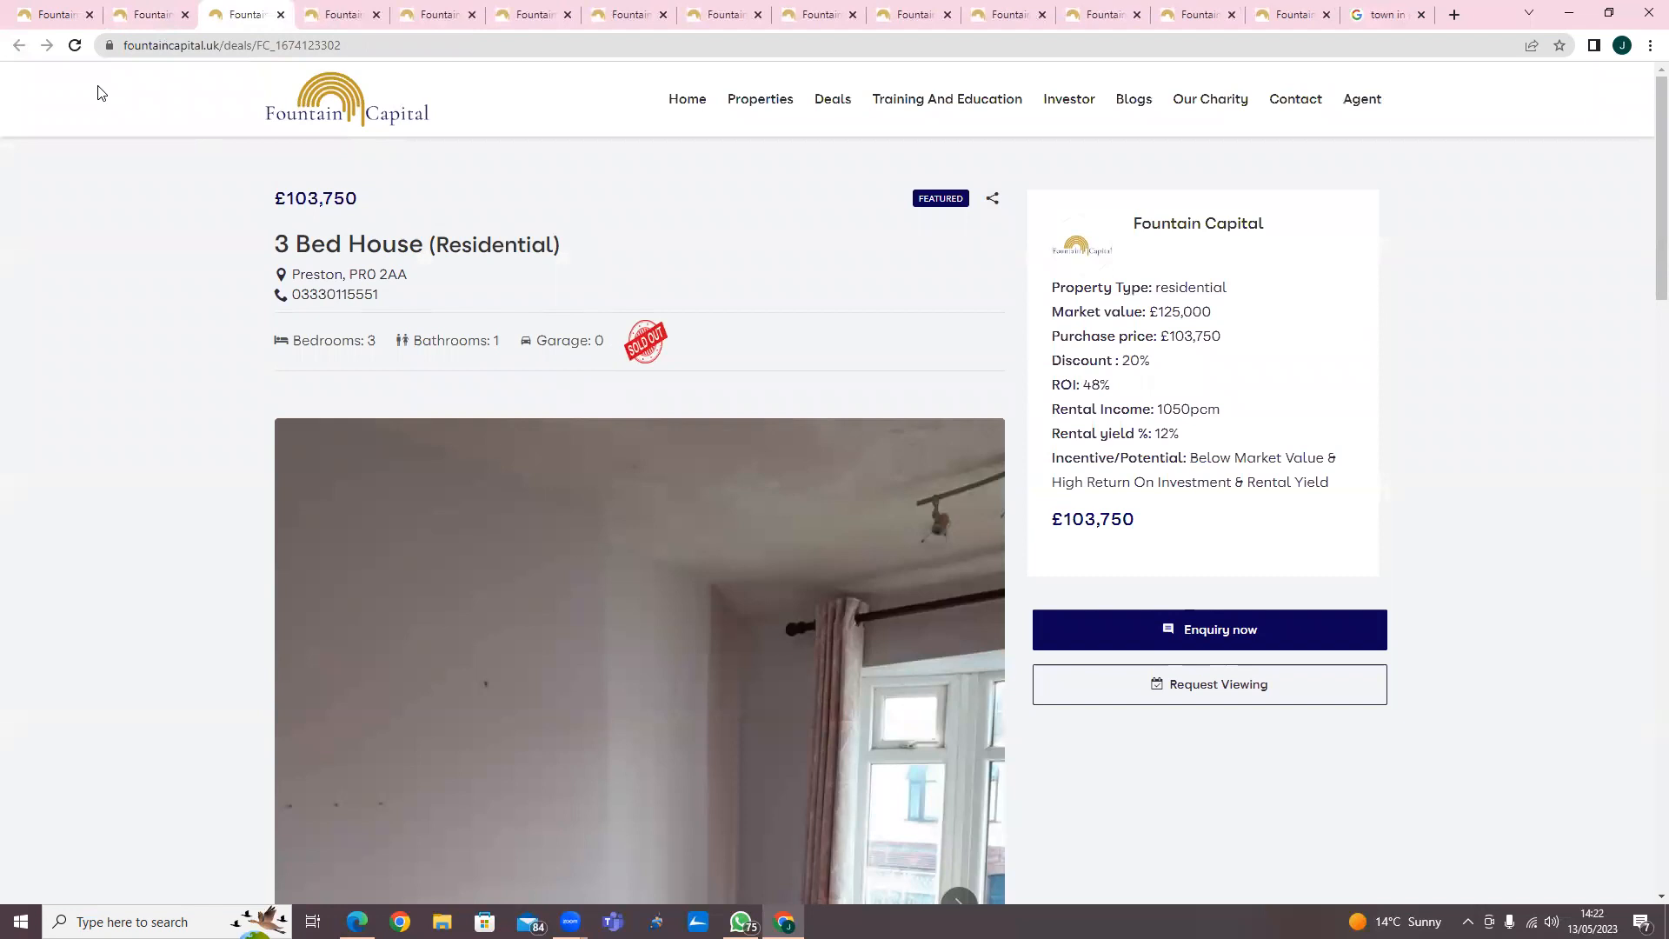
Return to the property's dashboard tab, remove the third bedroom size entry in Key Features and submit.
click(165, 15)
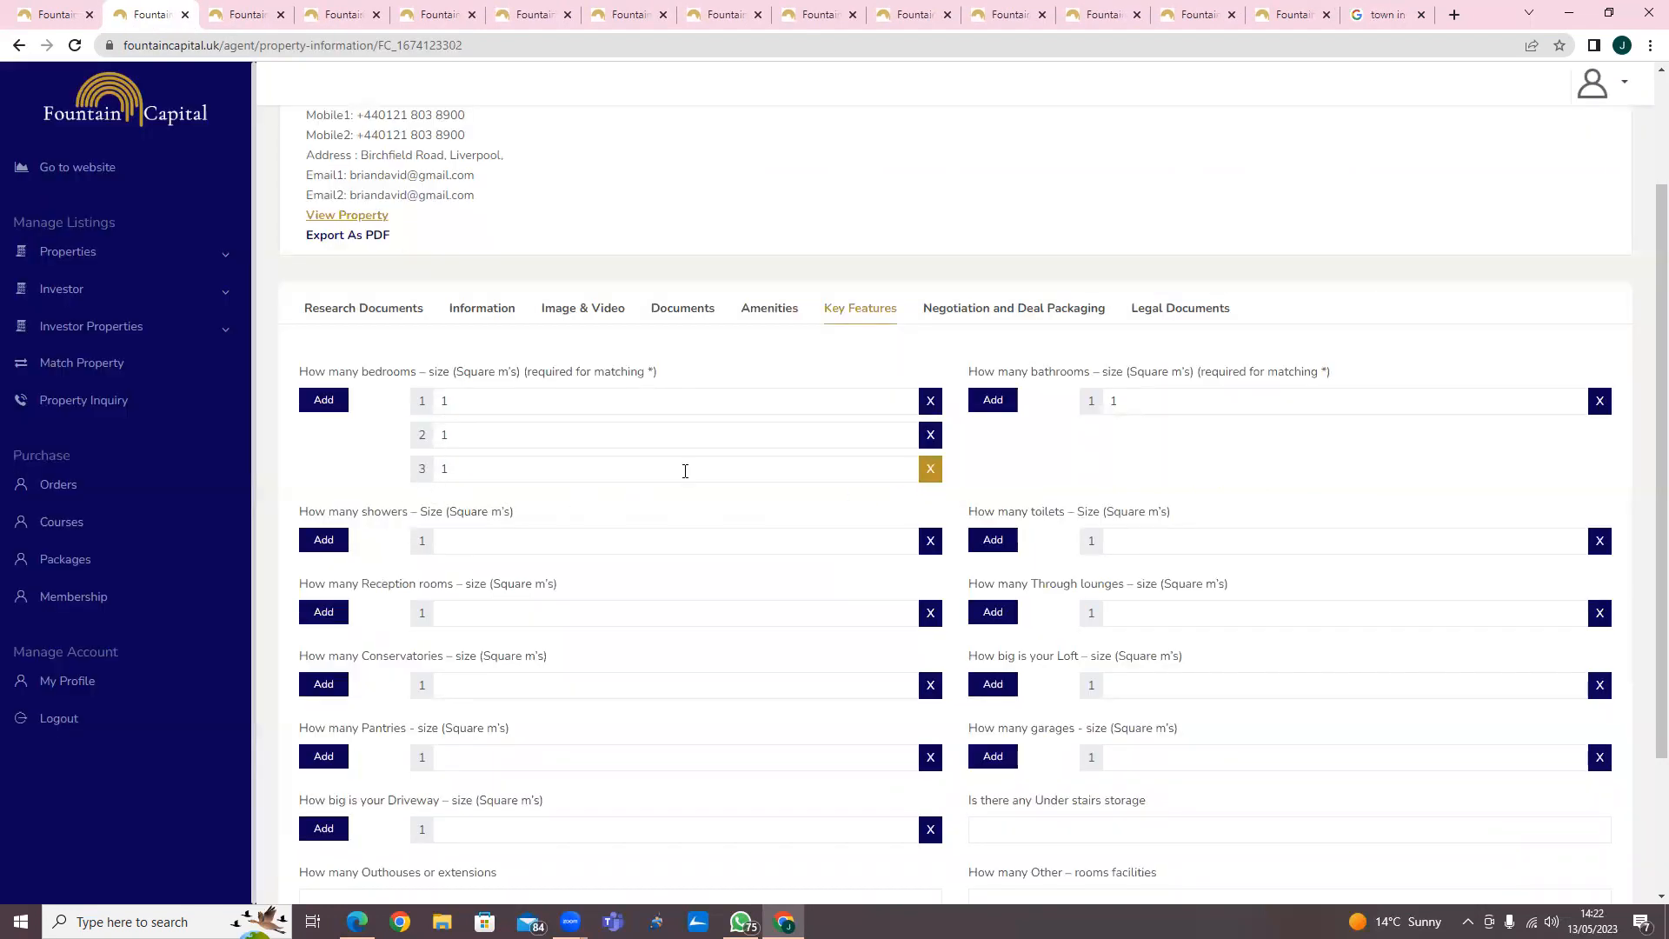
click(930, 469)
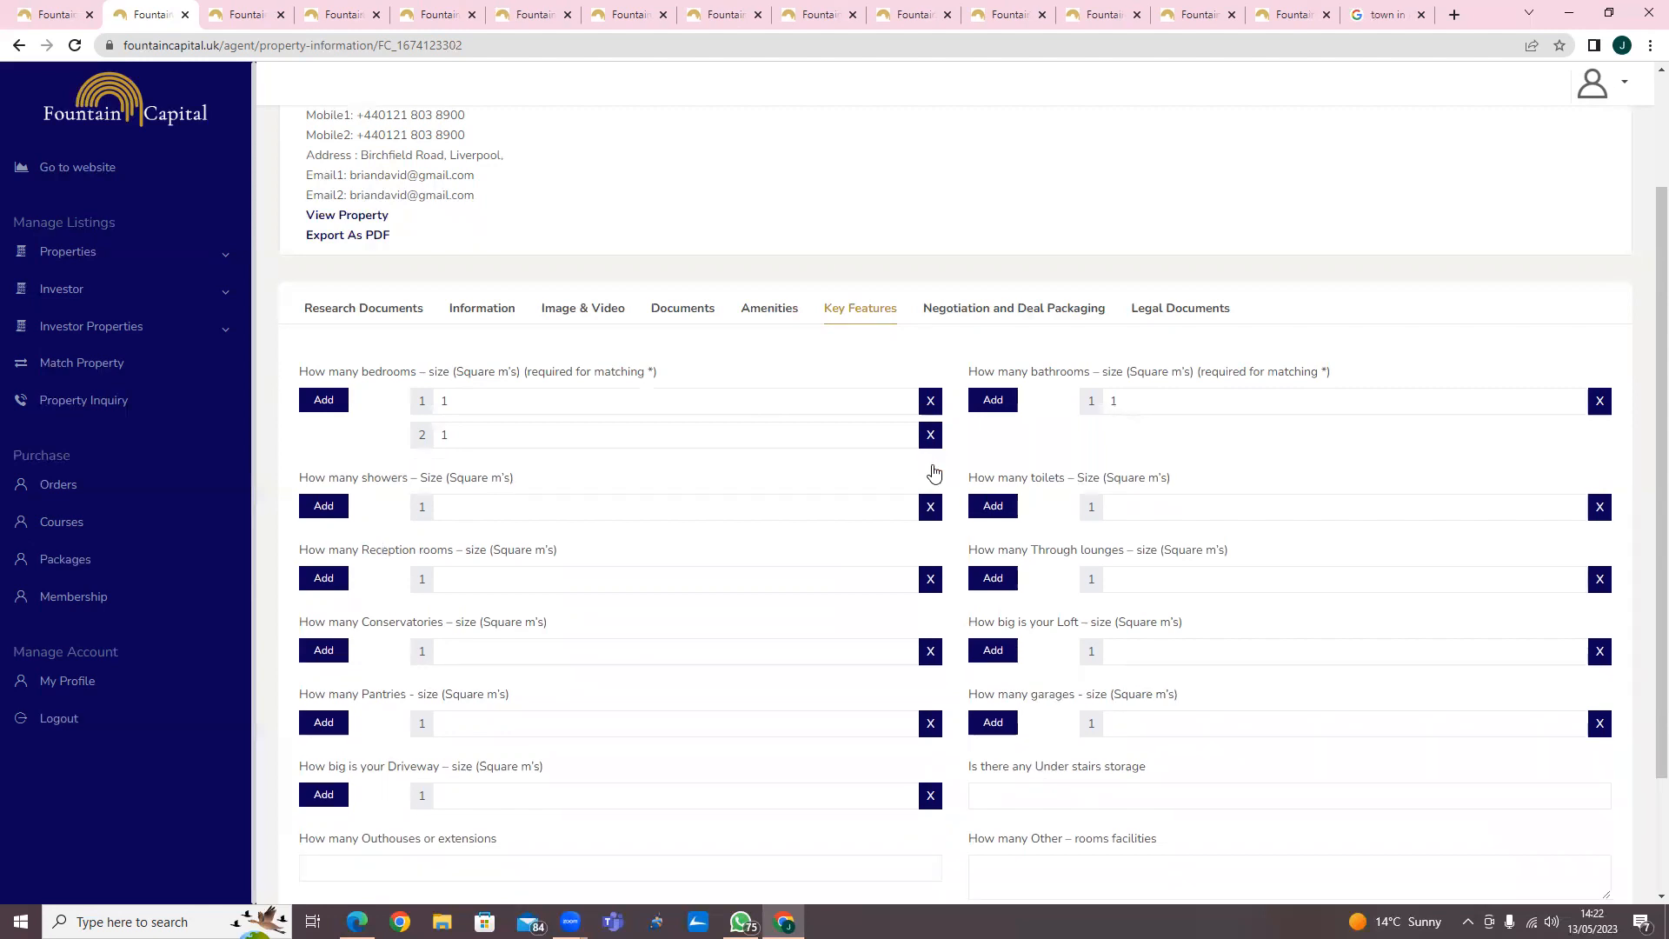
scroll(1532, 834, down, 2)
click(1563, 792)
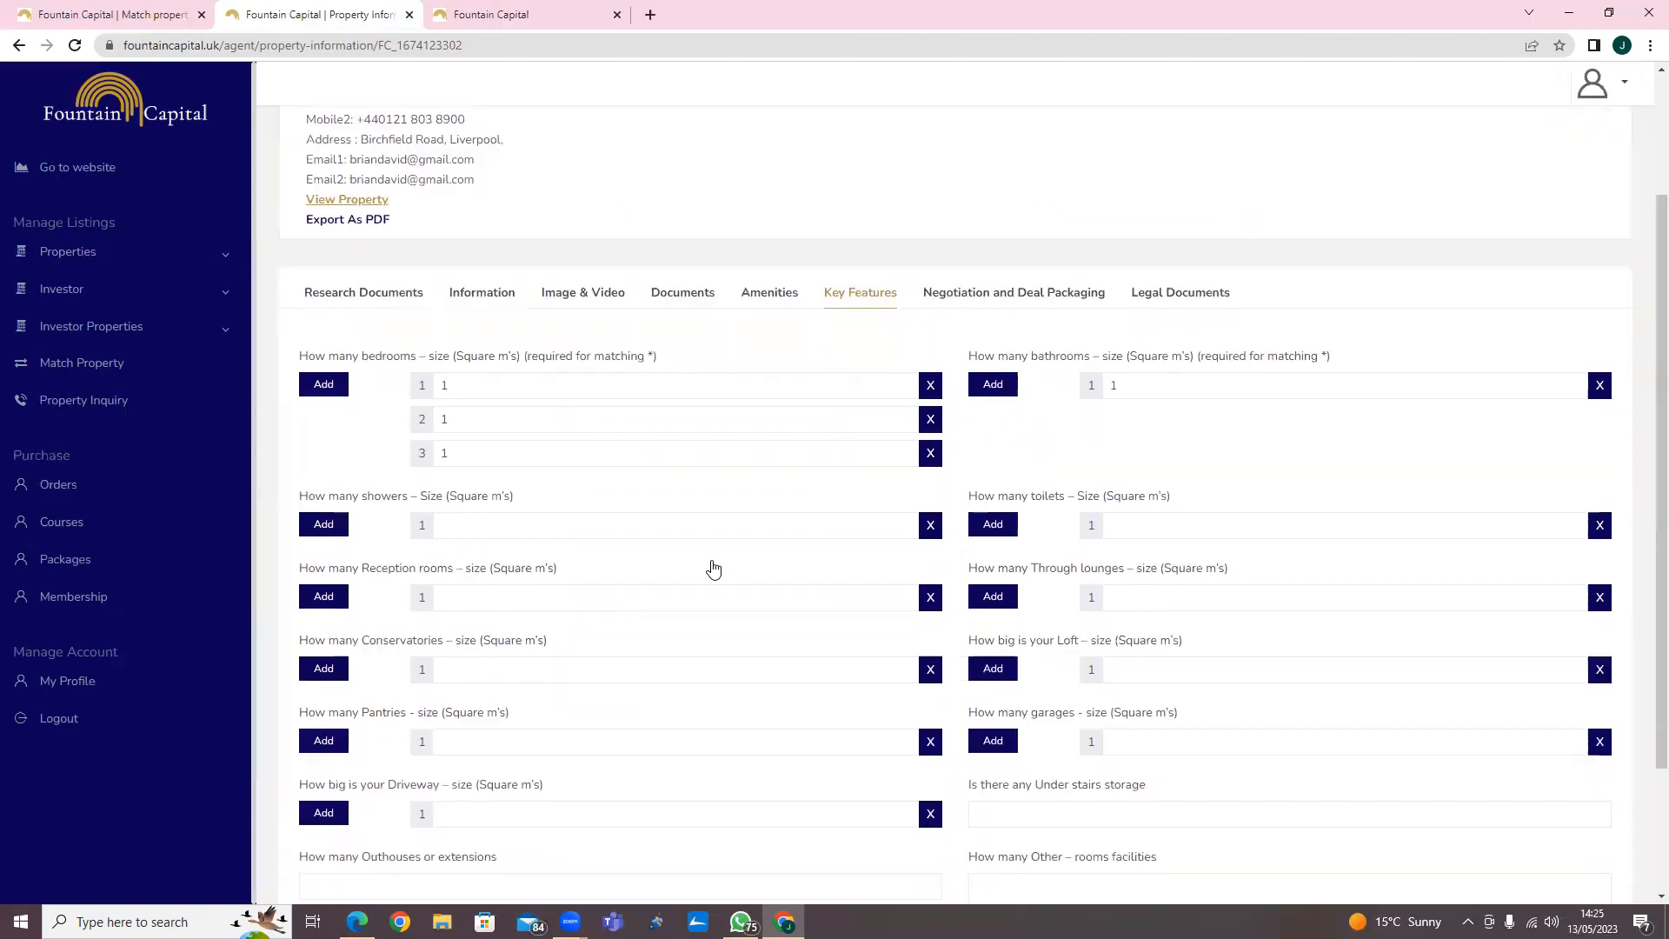
click(314, 529)
click(935, 566)
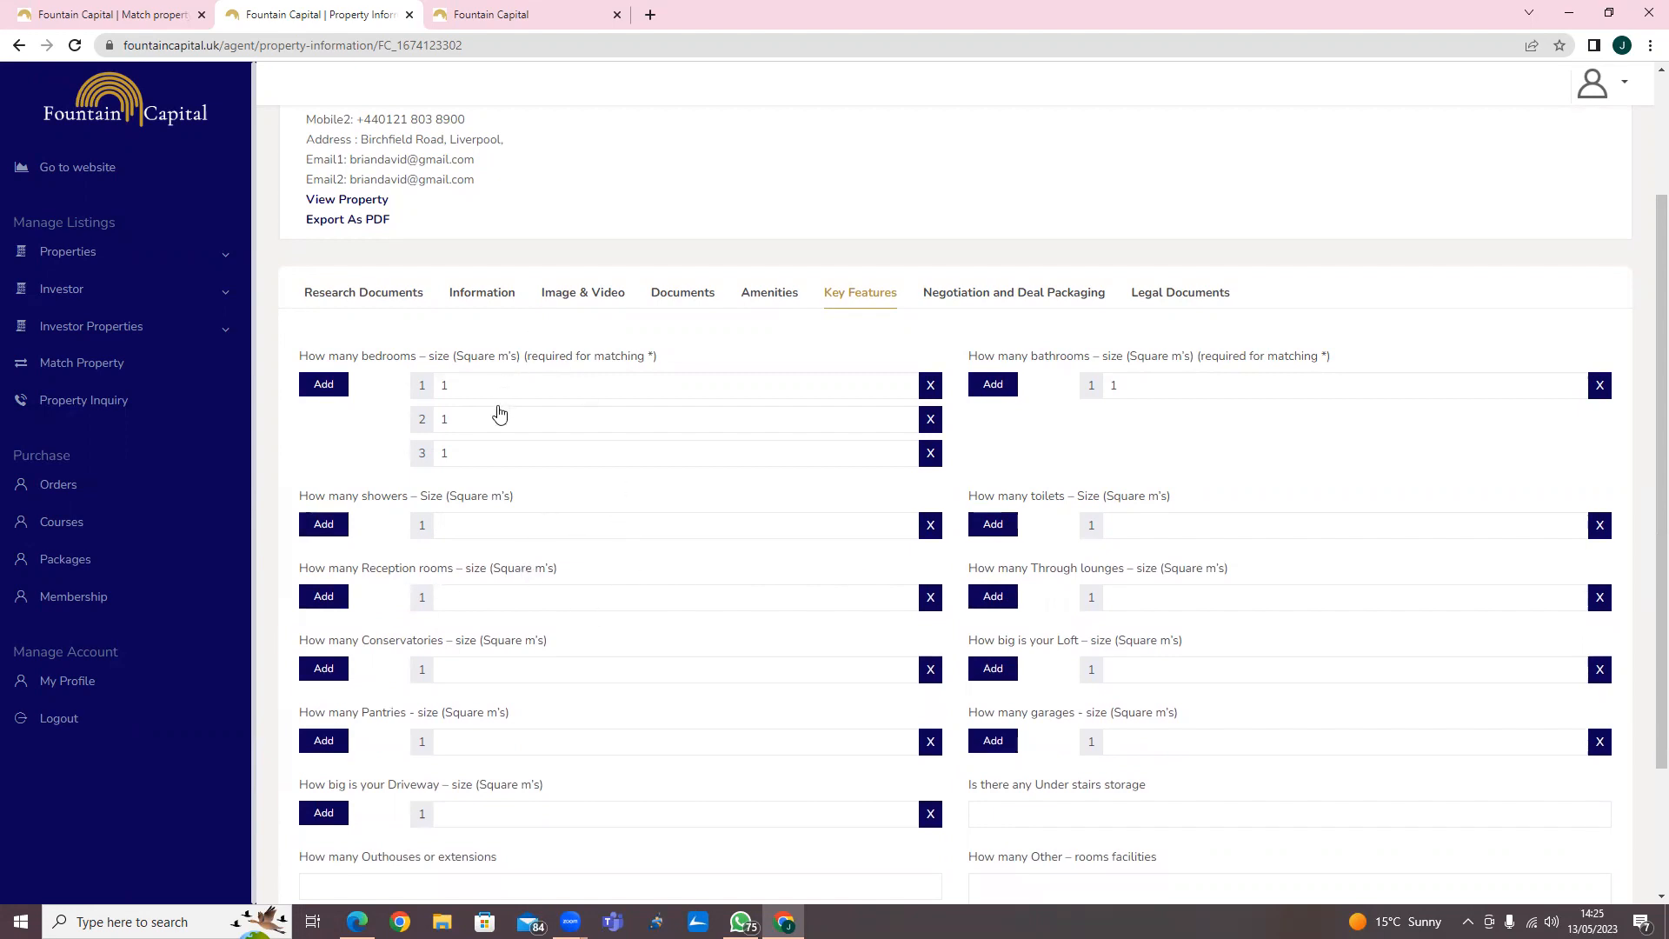
click(445, 382)
key(BackSpace)
text(1)
Submit the Key Features room sizes form.
scroll(539, 616, down, 1)
scroll(539, 616, down, 1)
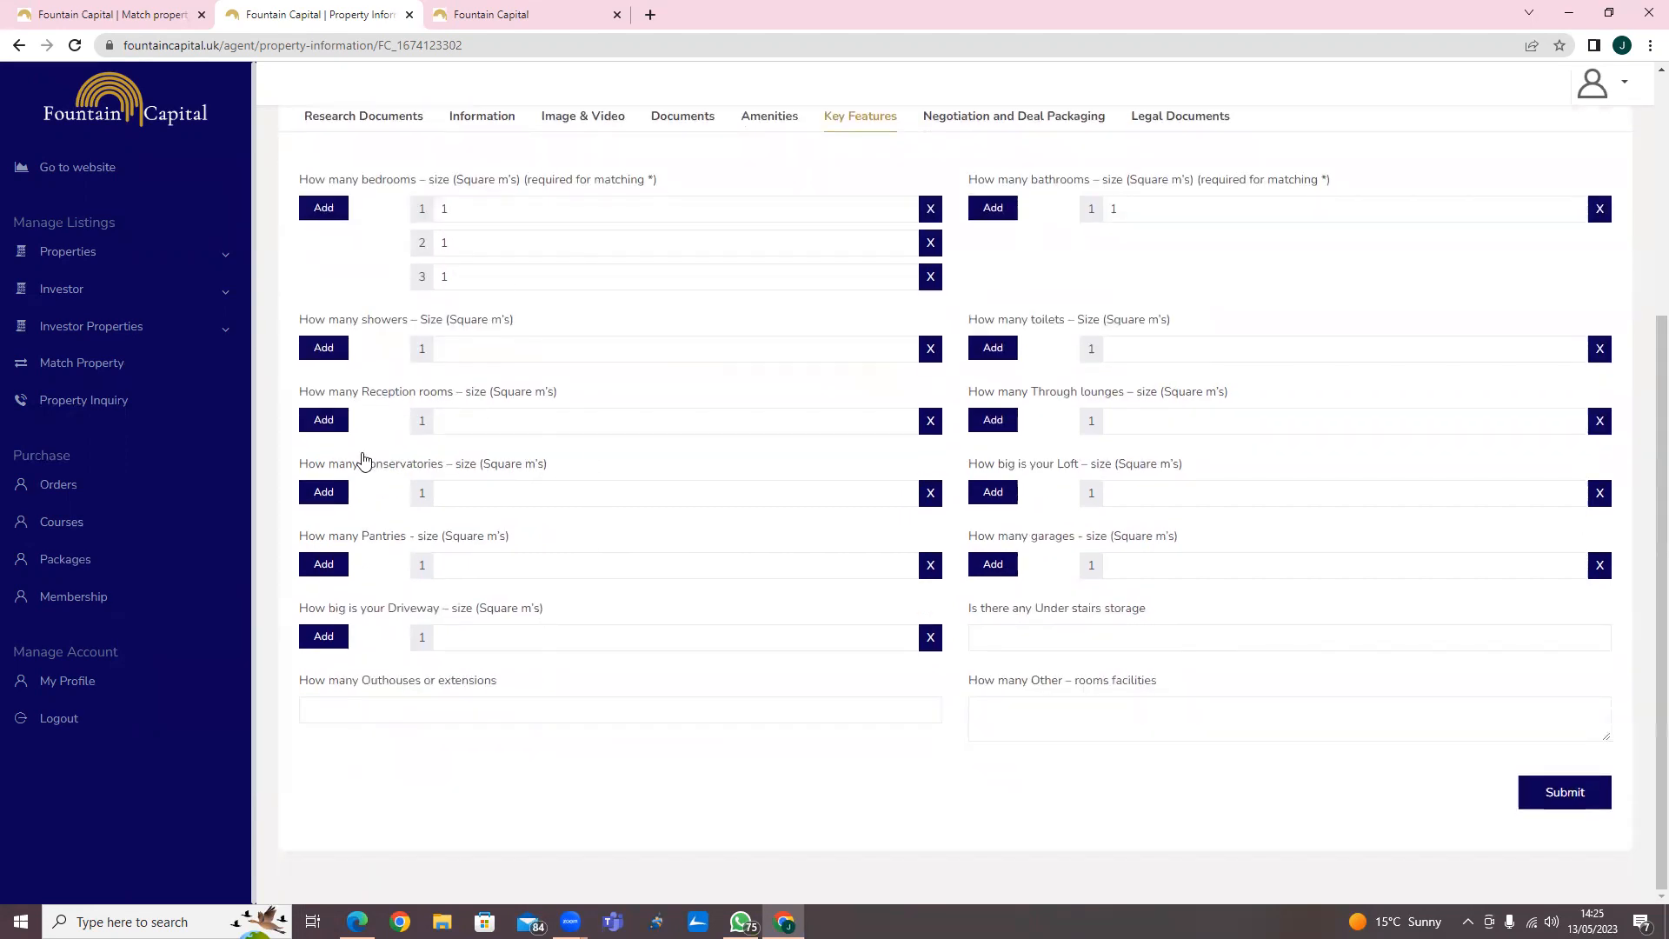
click(930, 493)
click(323, 492)
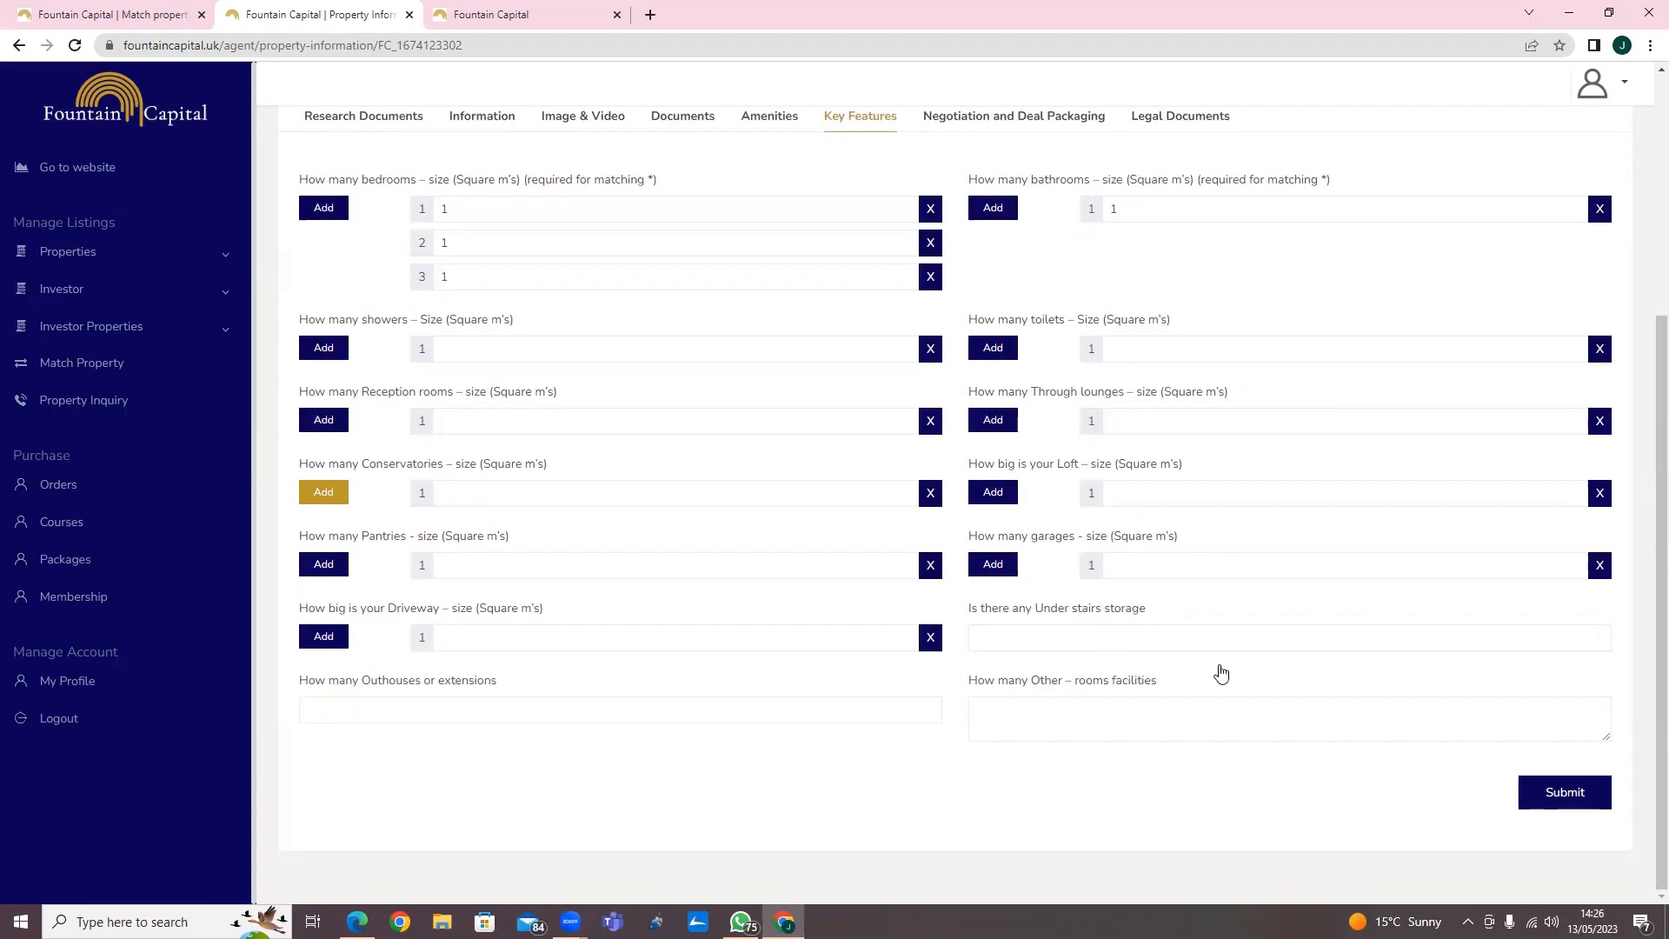
click(1569, 804)
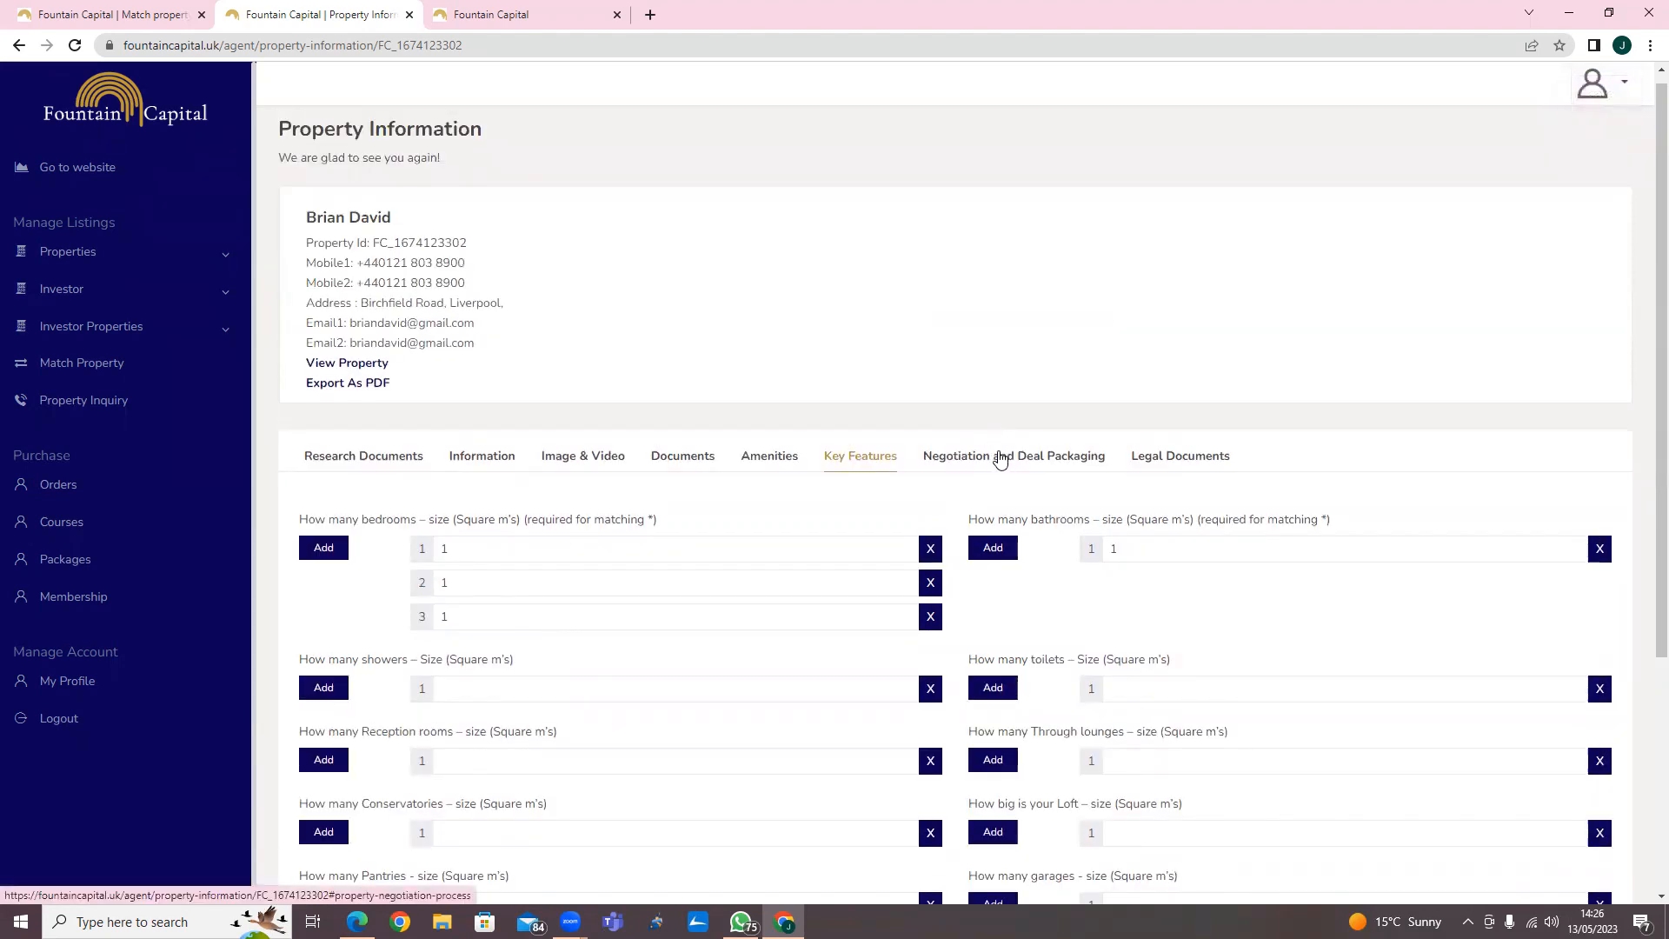
Open the Negotiation and Deal Packaging tab and read through the tips and deal packaging details.
click(1000, 461)
scroll(1000, 458, down, 2)
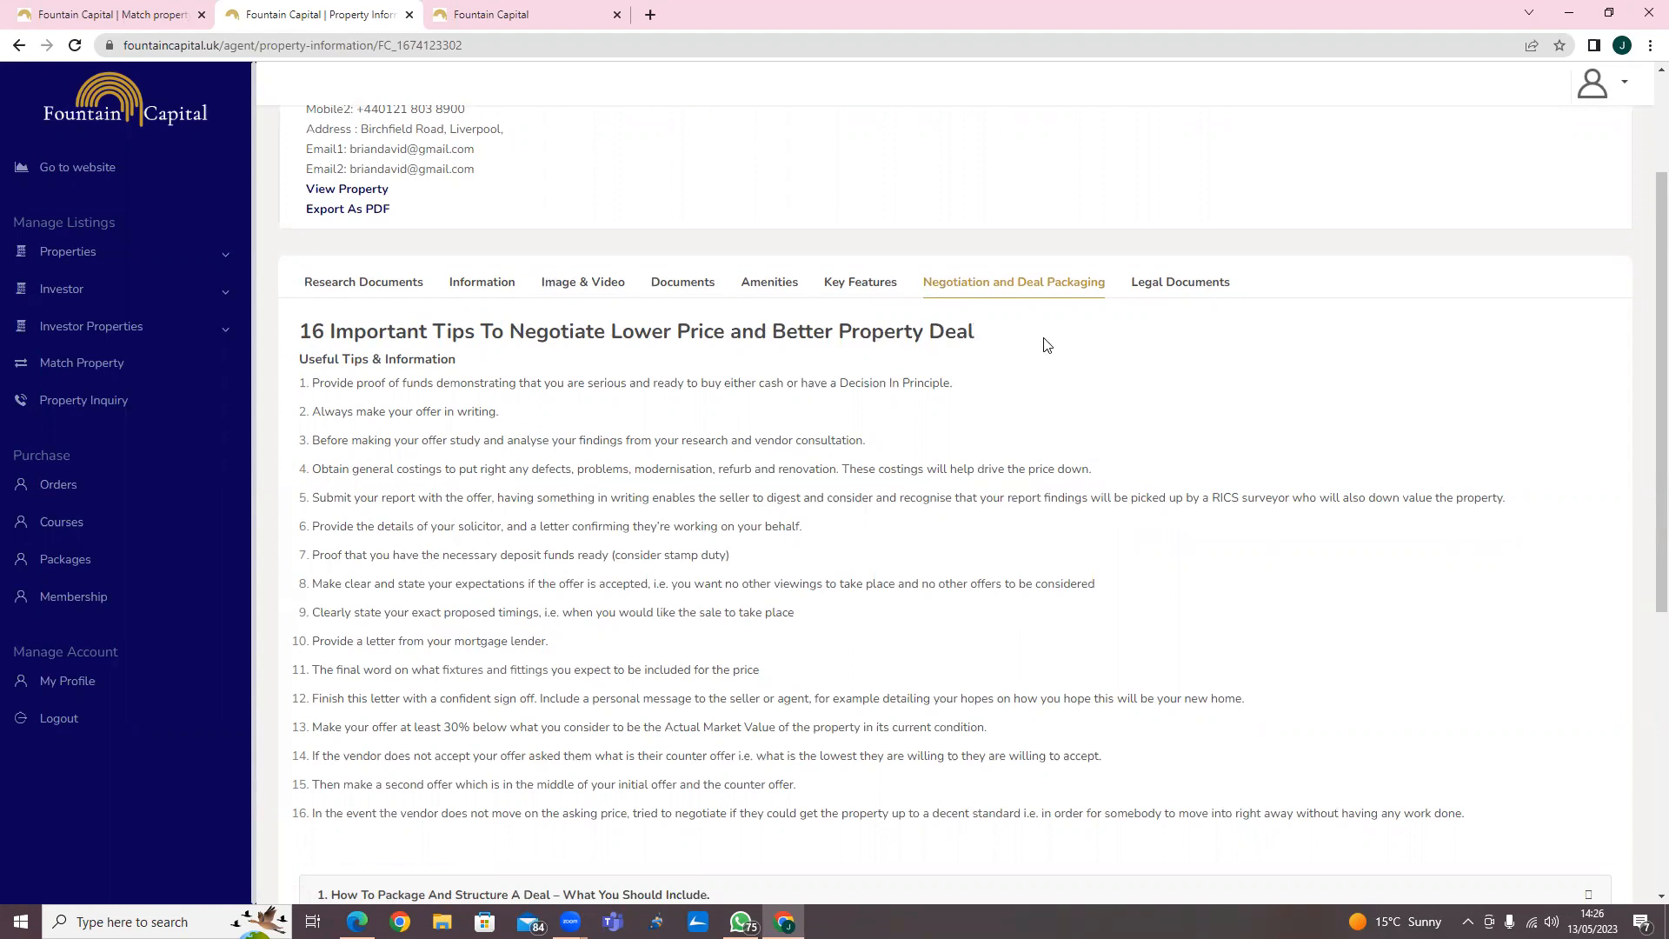
scroll(1051, 352, down, 1)
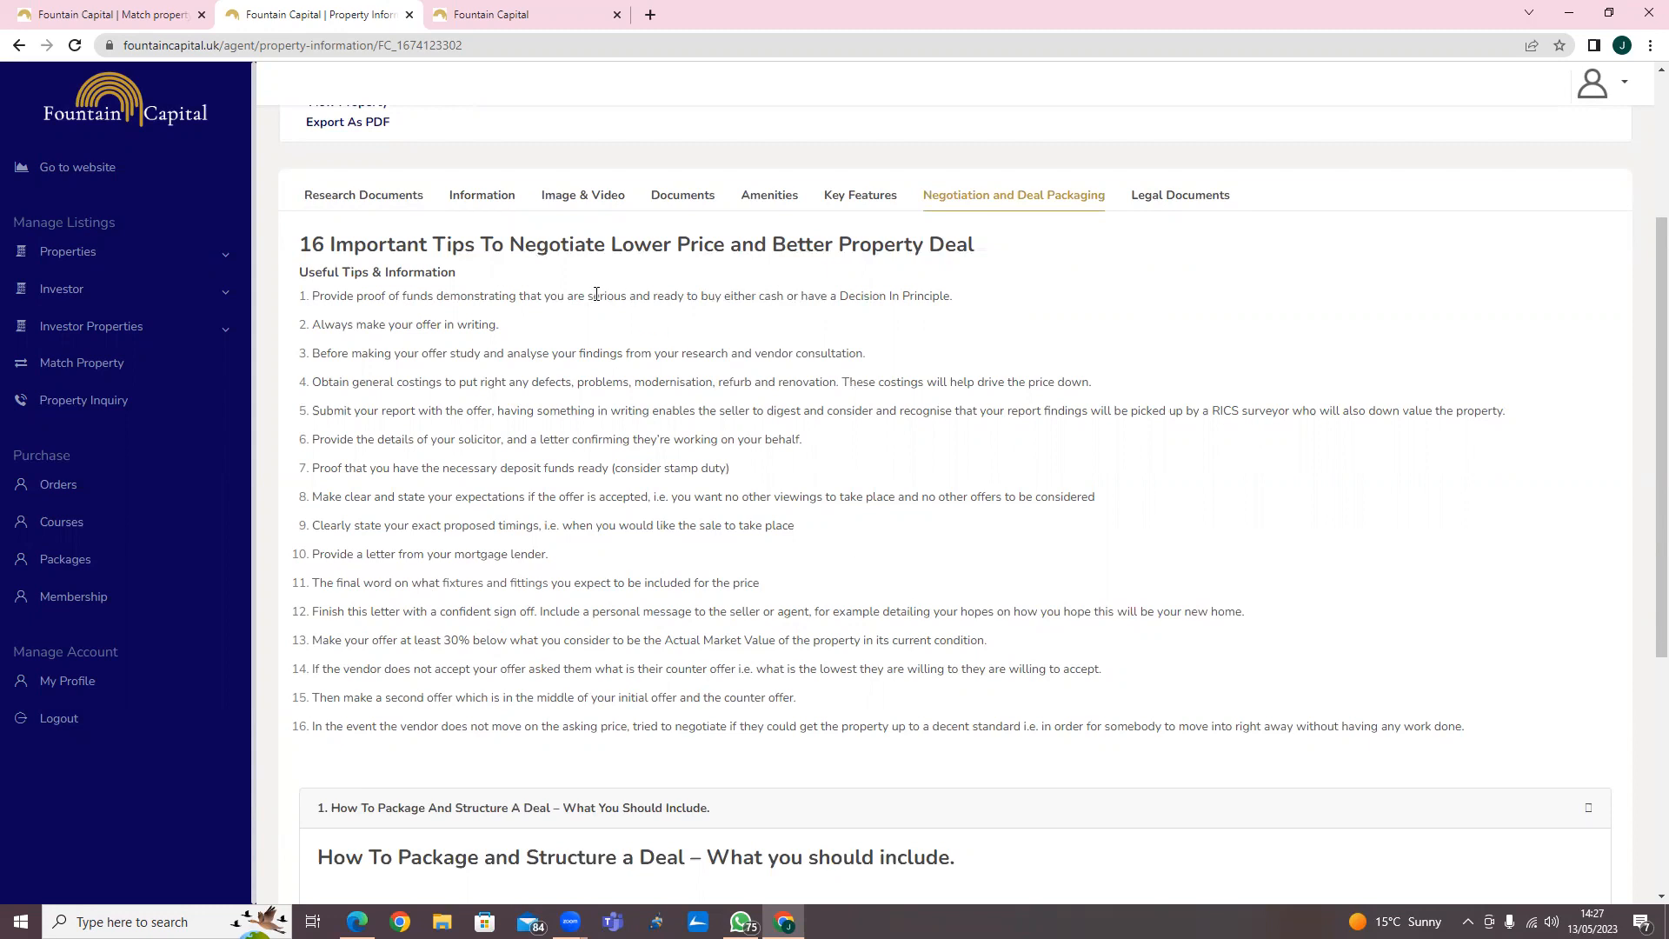
scroll(629, 699, down, 3)
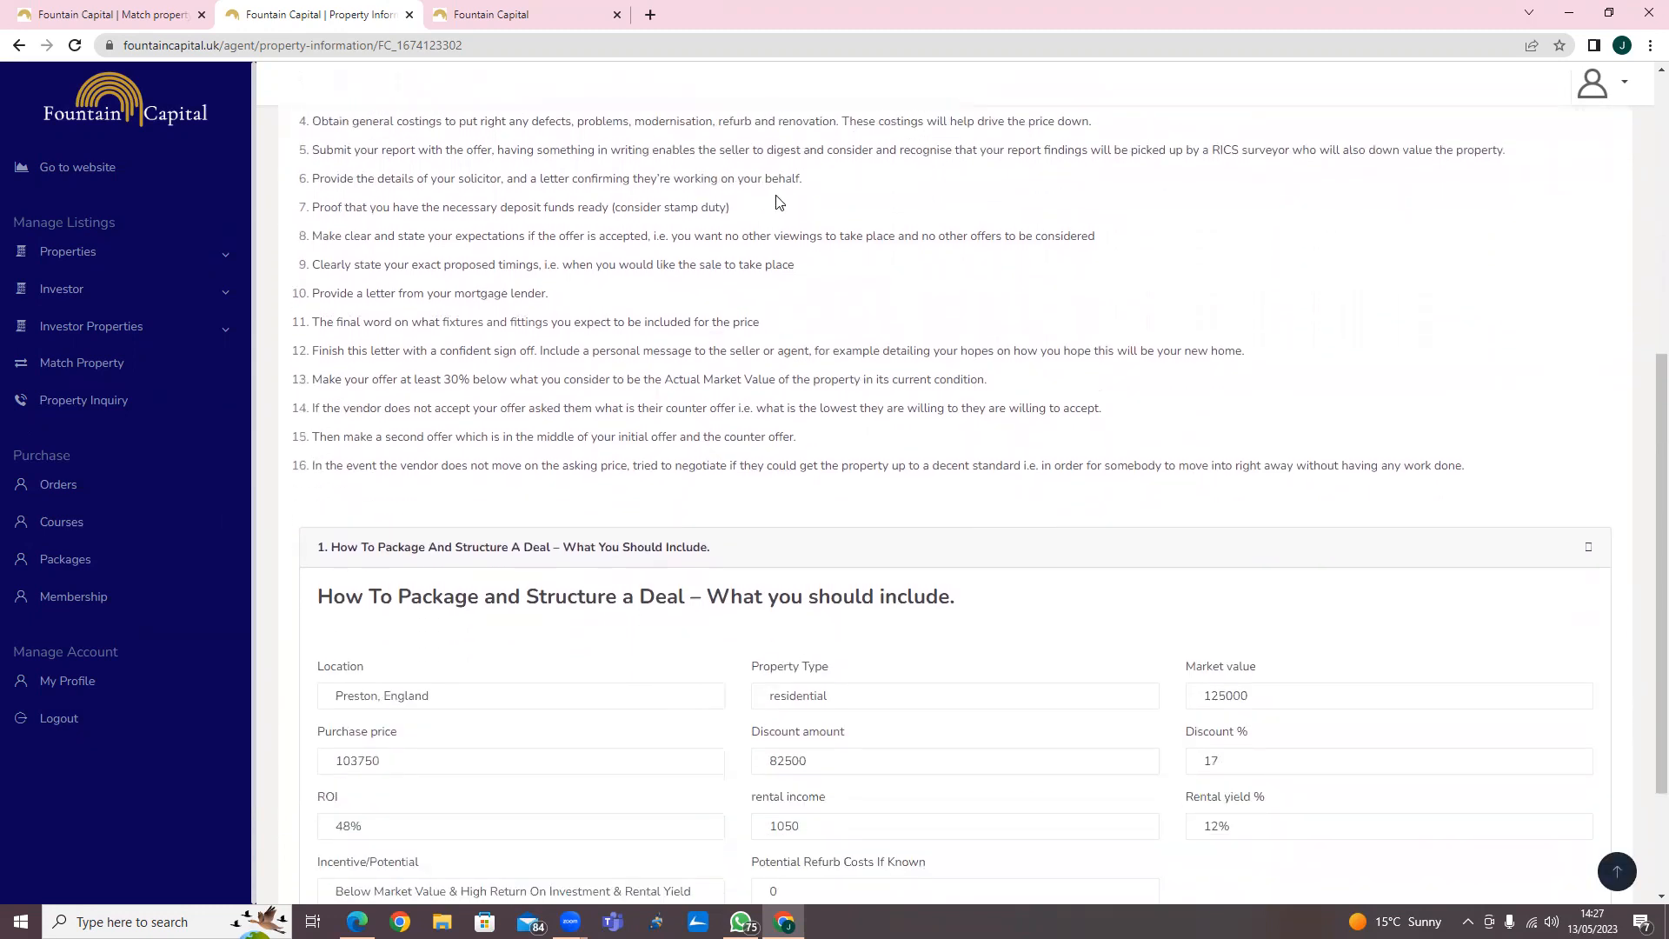
scroll(525, 565, down, 2)
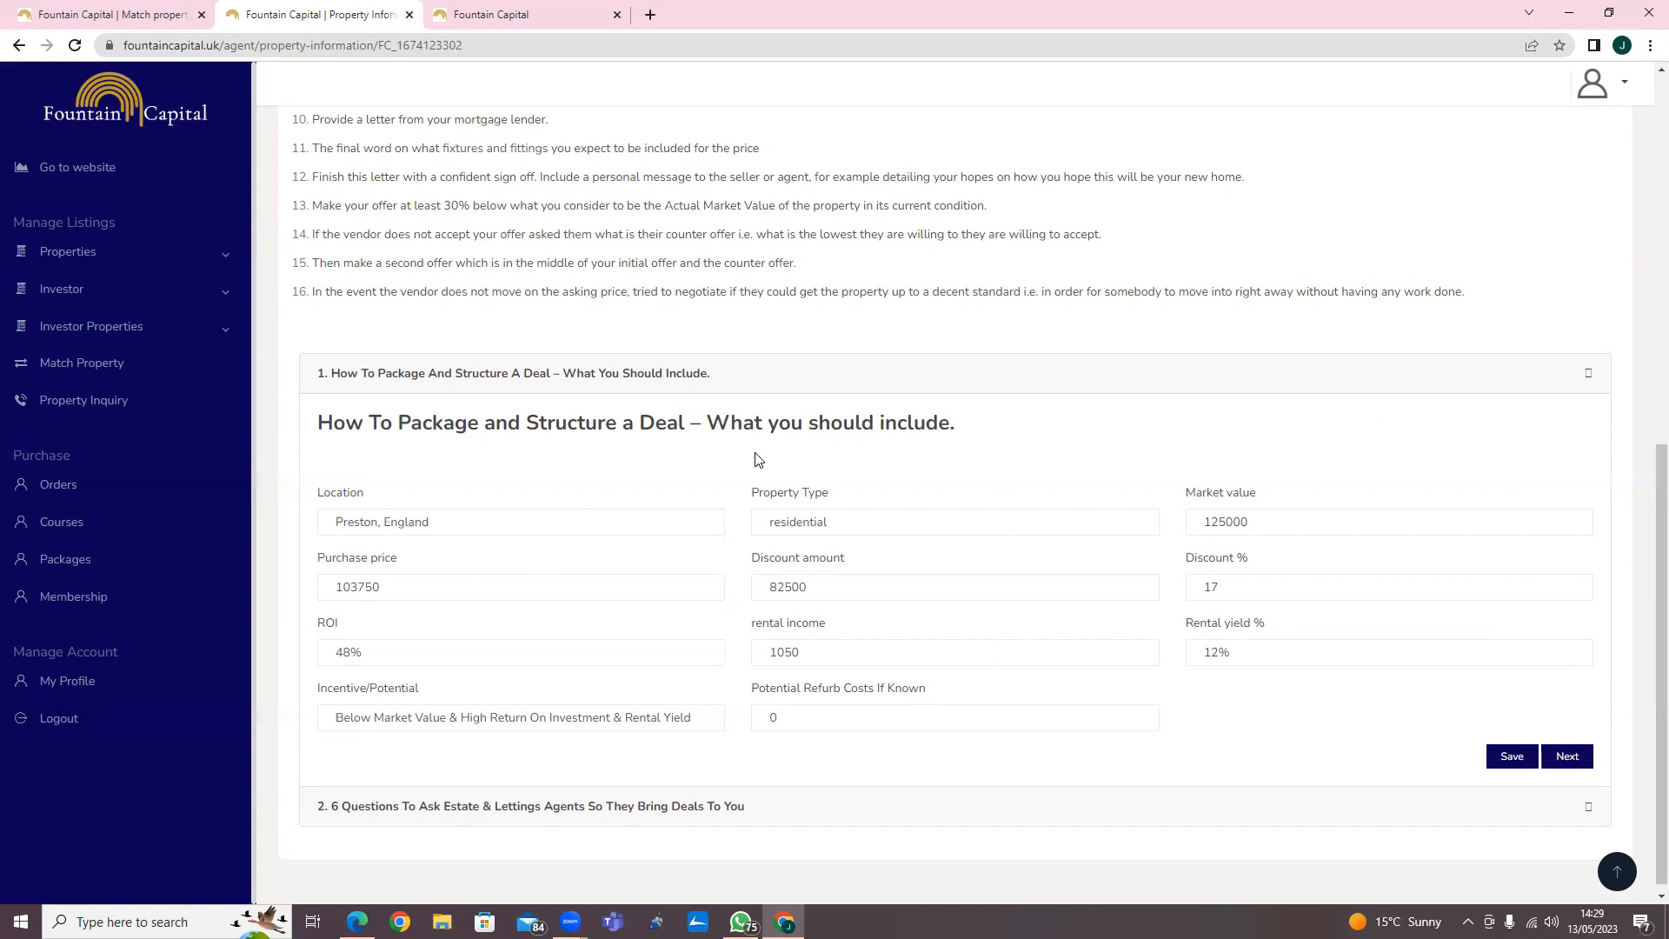
Open the property's public listing page, then switch back to the dashboard tab.
scroll(450, 408, up, 7)
scroll(450, 409, up, 1)
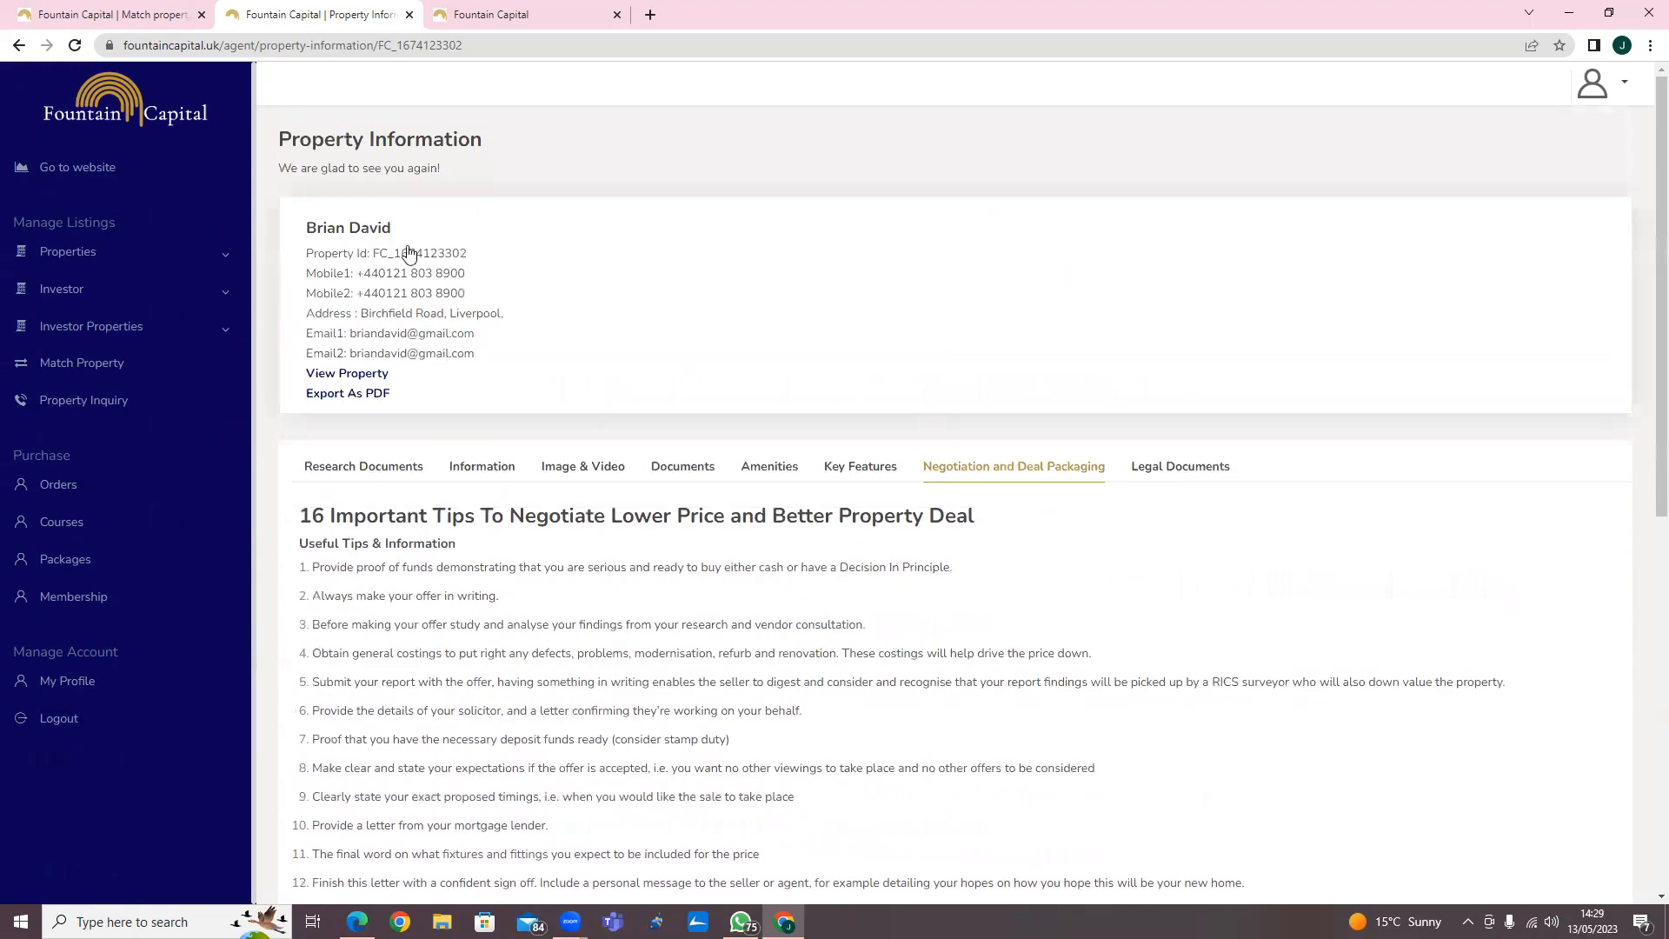
click(377, 379)
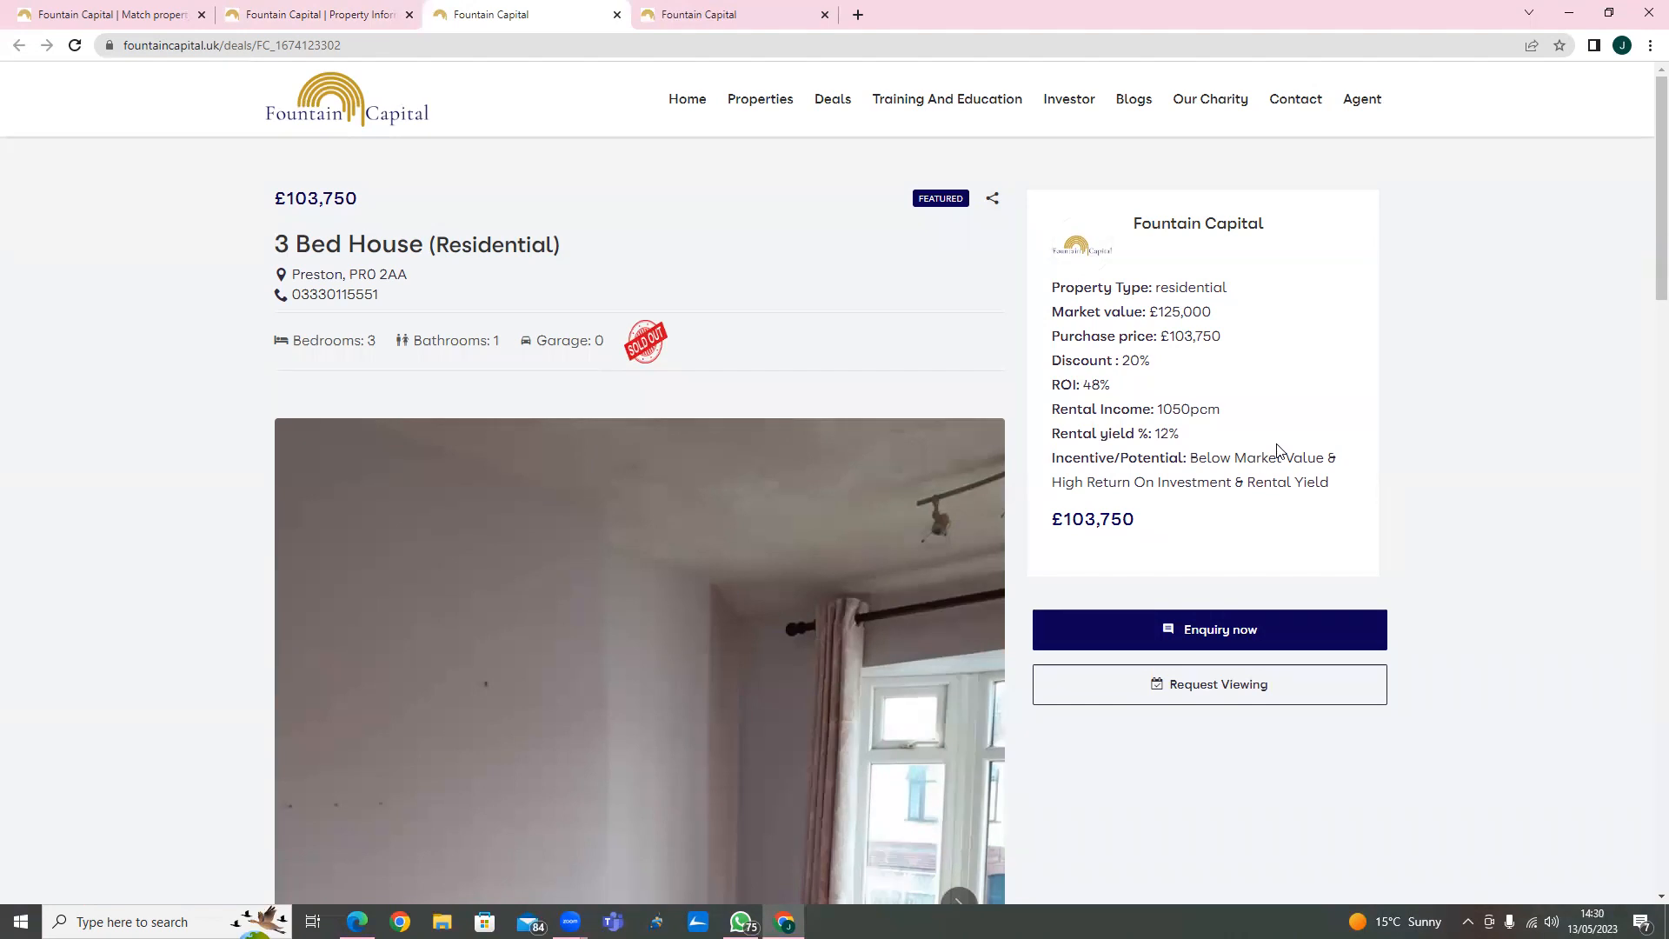
key(ctrl+shift+Tab)
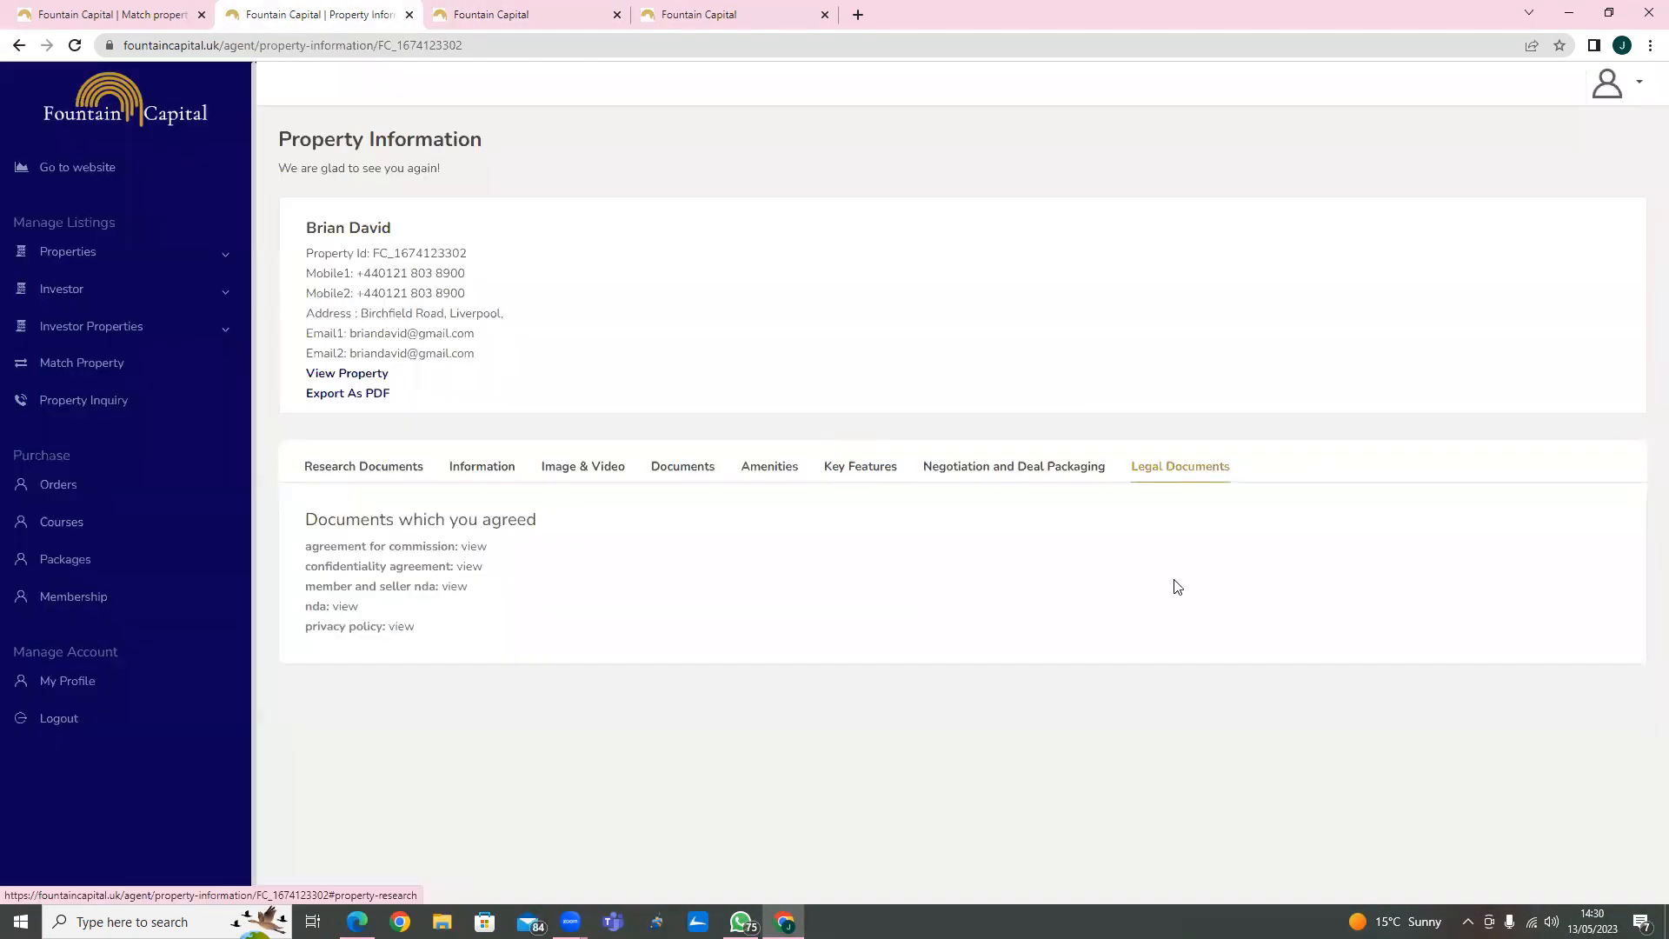